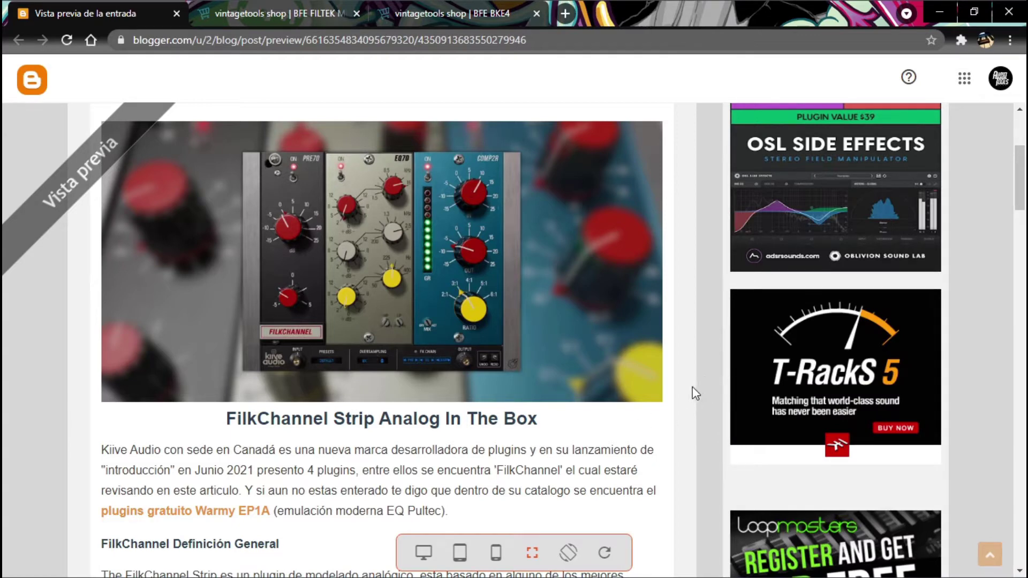
# - Read the introduction and general definition of the FilkChannel strip in the blog post preview
pyautogui.scroll(-5, 690, 386)
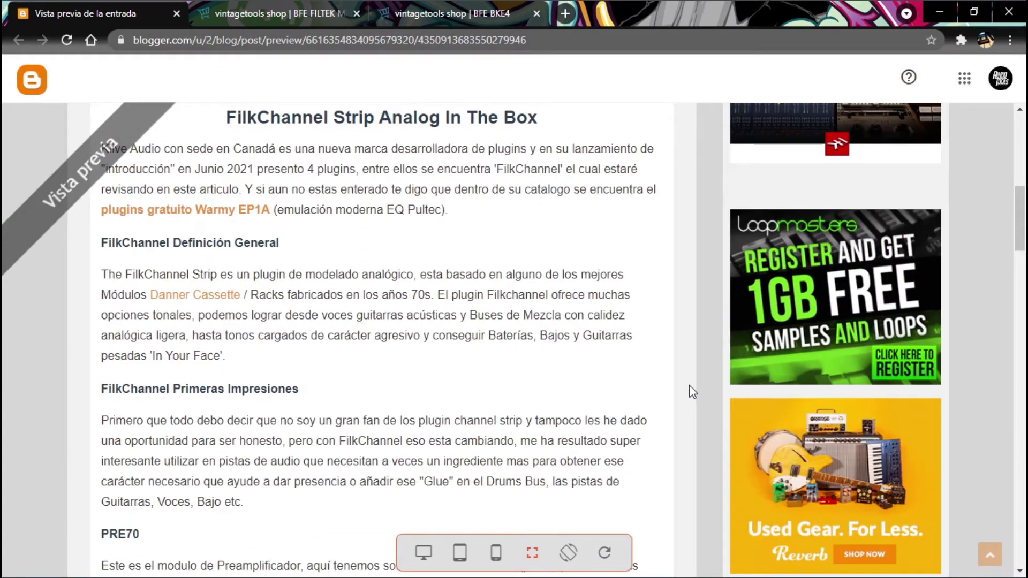
pyautogui.scroll(-1, 689, 385)
pyautogui.scroll(4, 688, 389)
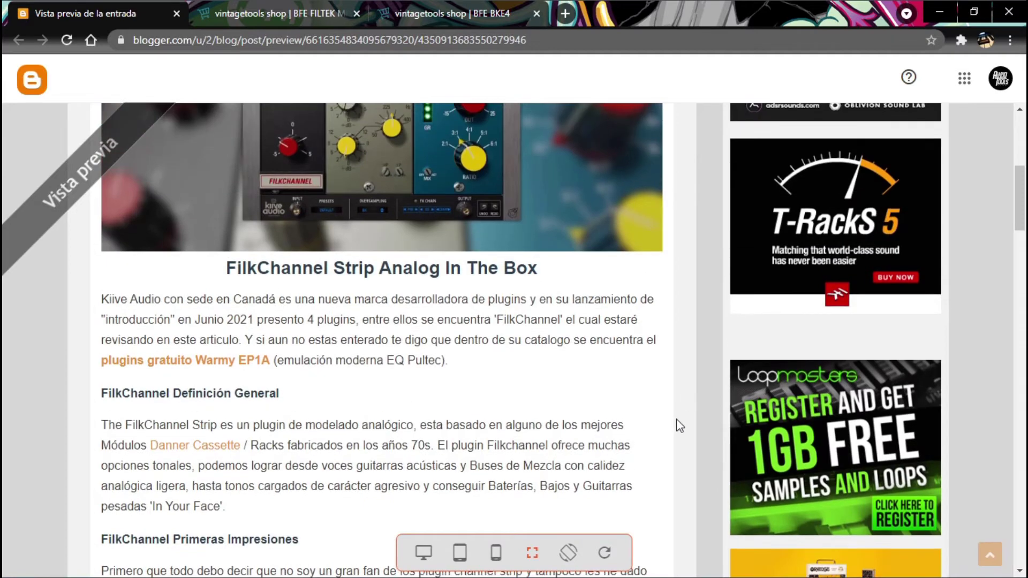
pyautogui.scroll(-2, 677, 406)
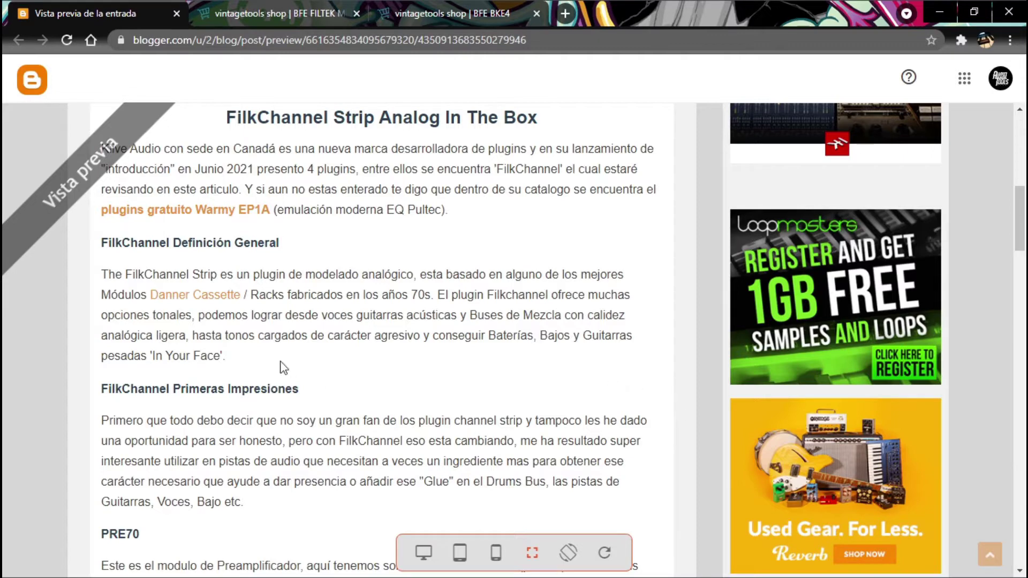
pyautogui.scroll(1, 360, 390)
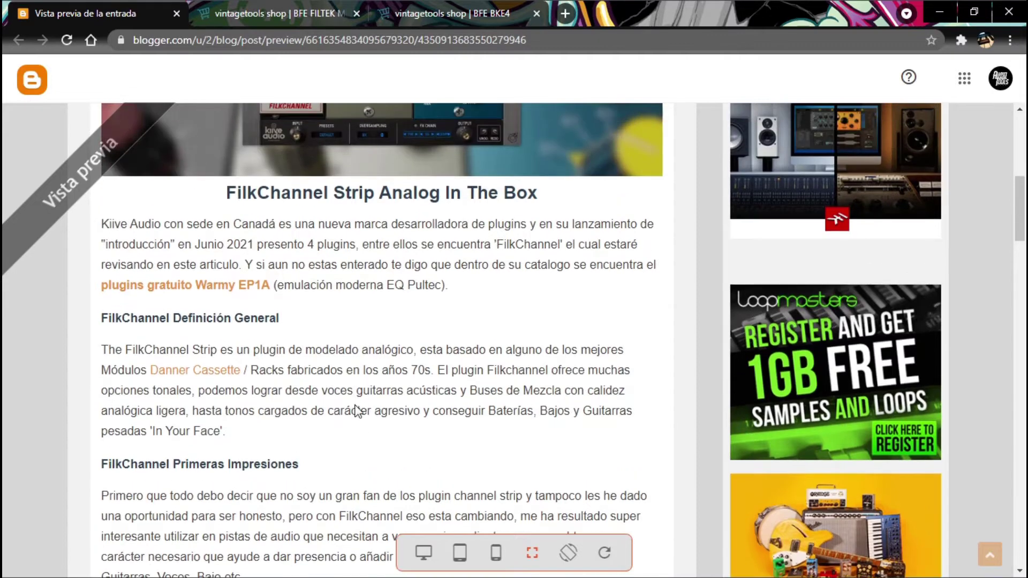
# - View the BFE FILTEK MK3 and BFE BKE4 hardware photos, and return to the blog post preview
pyautogui.click(271, 14)
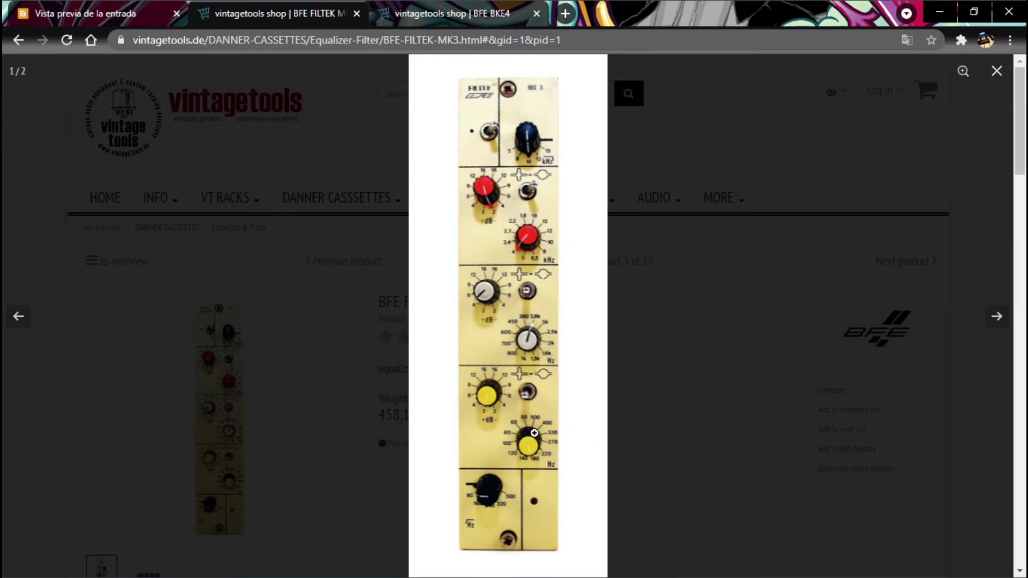
pyautogui.click(423, 12)
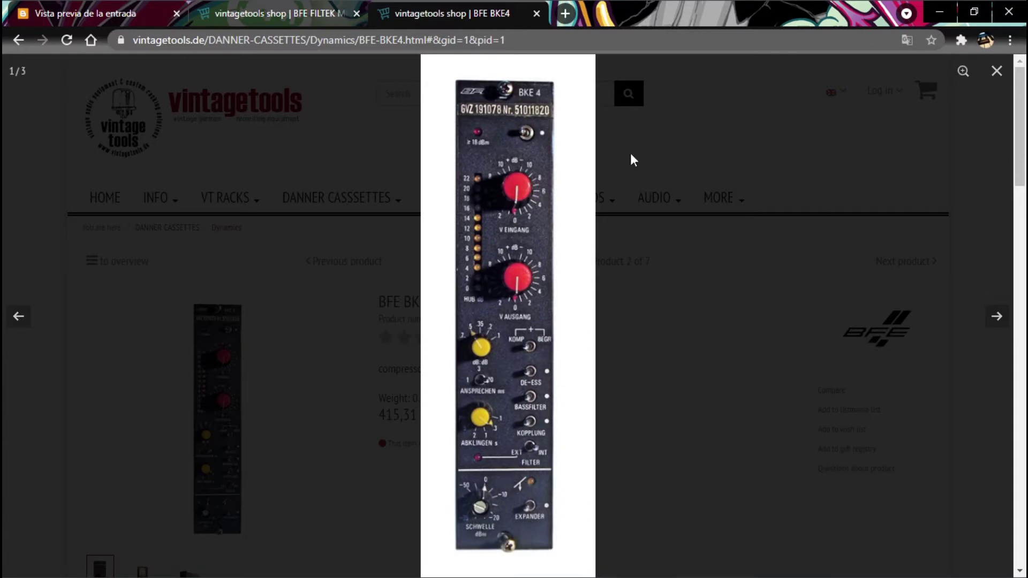
pyautogui.click(293, 11)
pyautogui.click(150, 13)
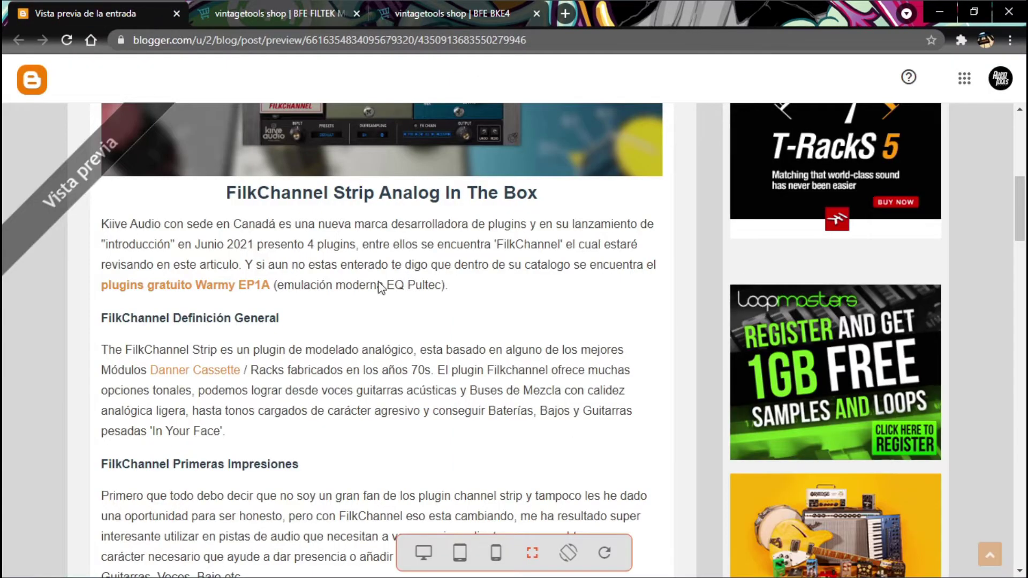
# - Look through the article's first impressions, PRE70 and EQ7D sections, including the harmonic analysis image
pyautogui.scroll(-8, 664, 380)
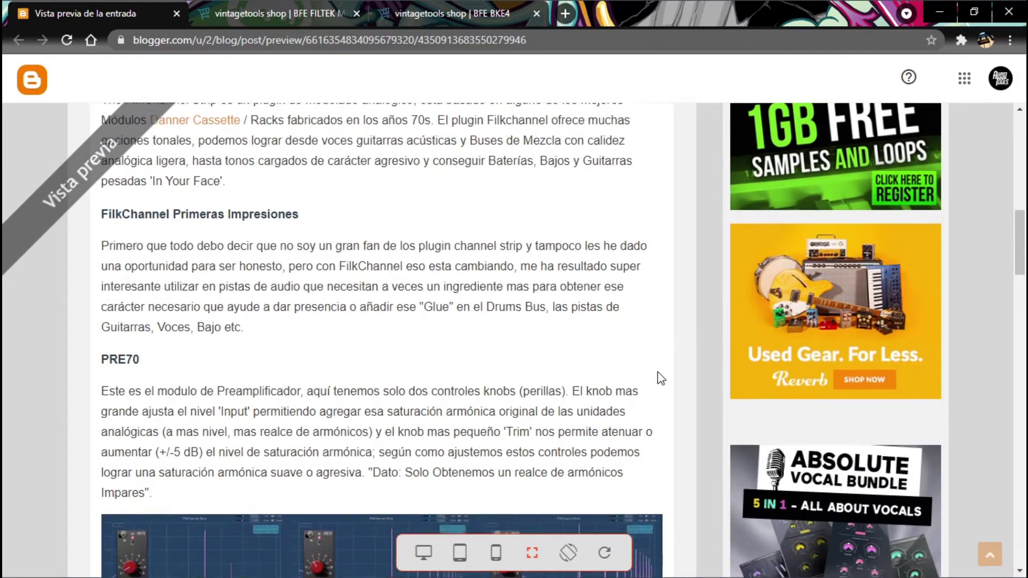
pyautogui.scroll(-3, 683, 368)
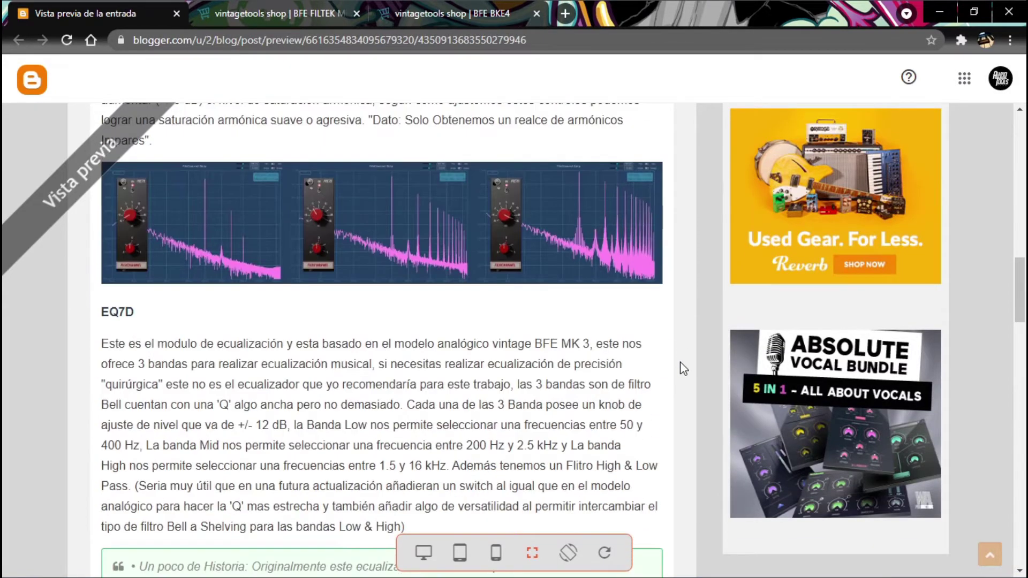
pyautogui.scroll(-7, 678, 359)
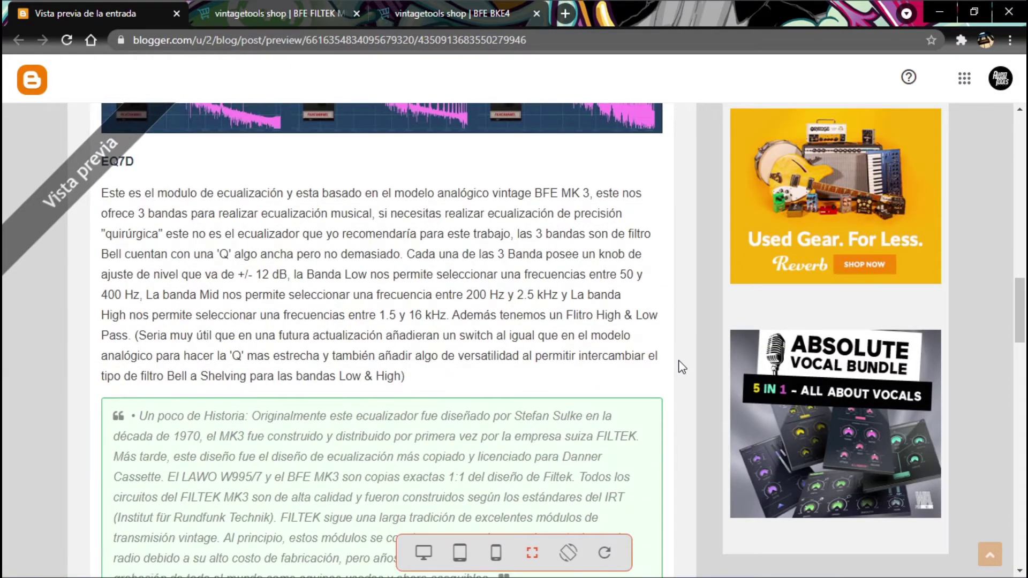
pyautogui.scroll(17, 673, 346)
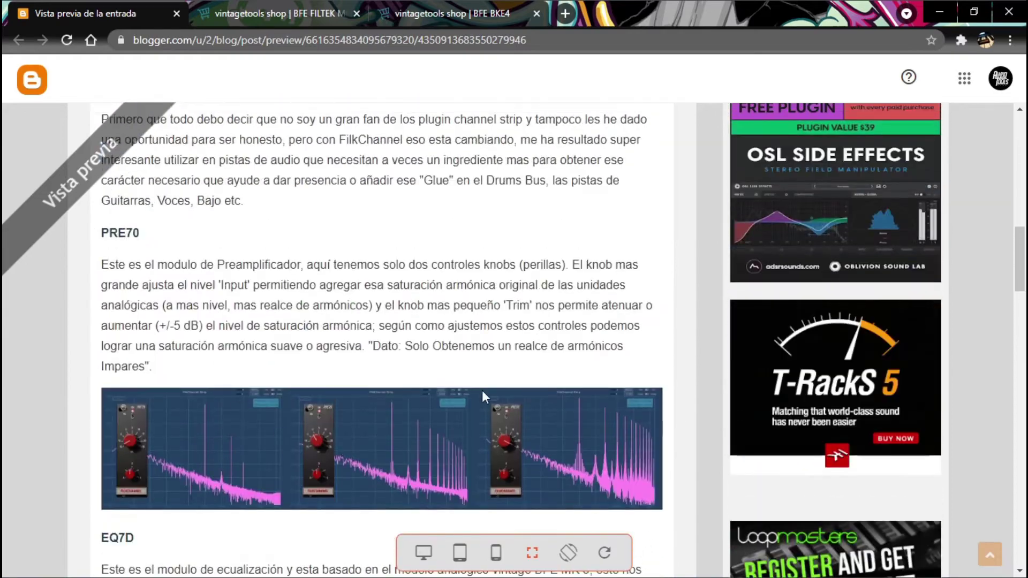
pyautogui.scroll(10, 474, 368)
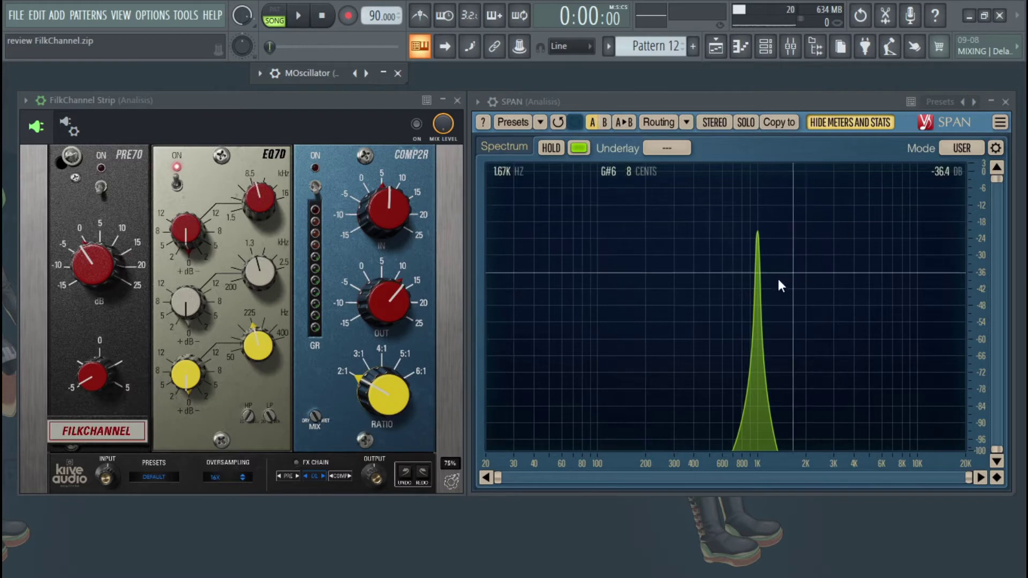
# - In FL Studio, inspect the MOscillator test tone settings and minimise its window again
pyautogui.click(303, 79)
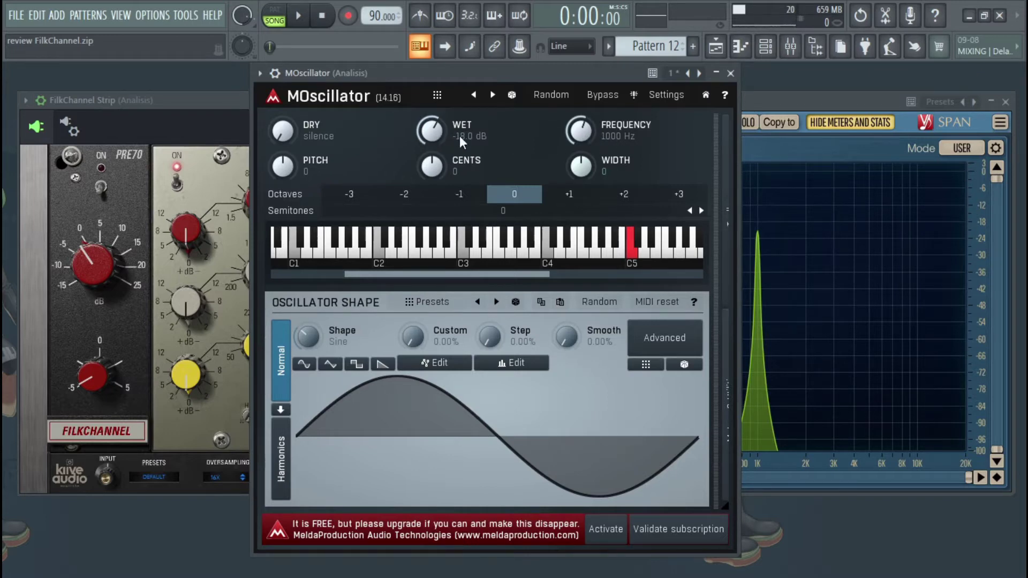
pyautogui.click(529, 74)
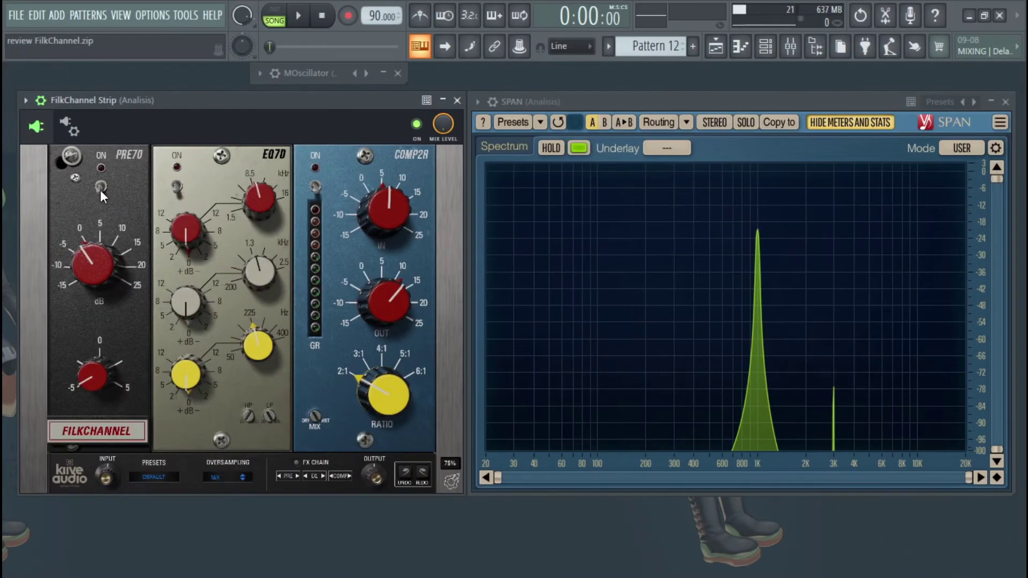
# - Switch on the PRE70 module, turn its drive down to minimum and reset its trim to 0 dB
pyautogui.click(101, 187)
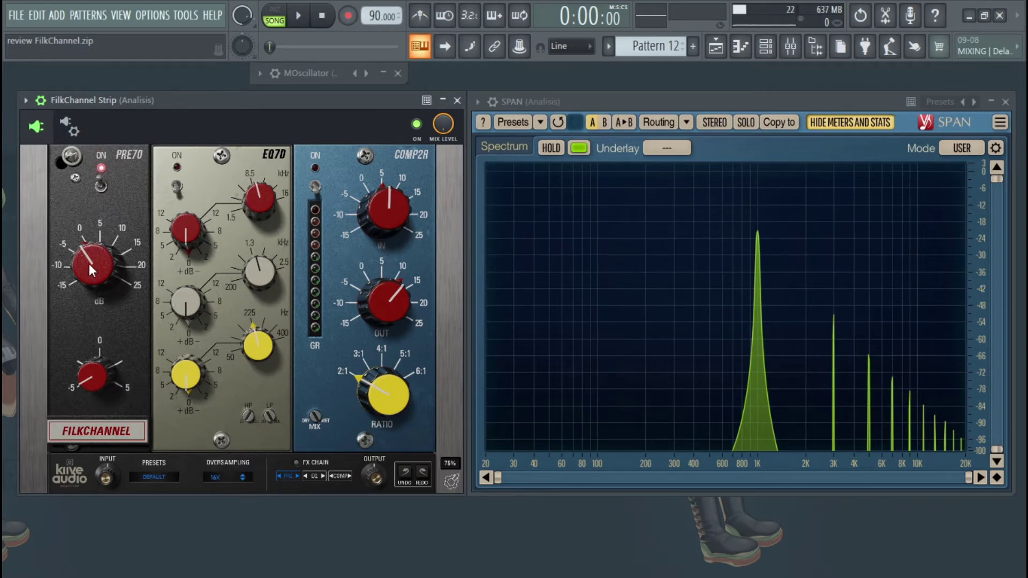
pyautogui.moveTo(94, 260); pyautogui.dragTo(89, 266)
pyautogui.doubleClick(94, 376)
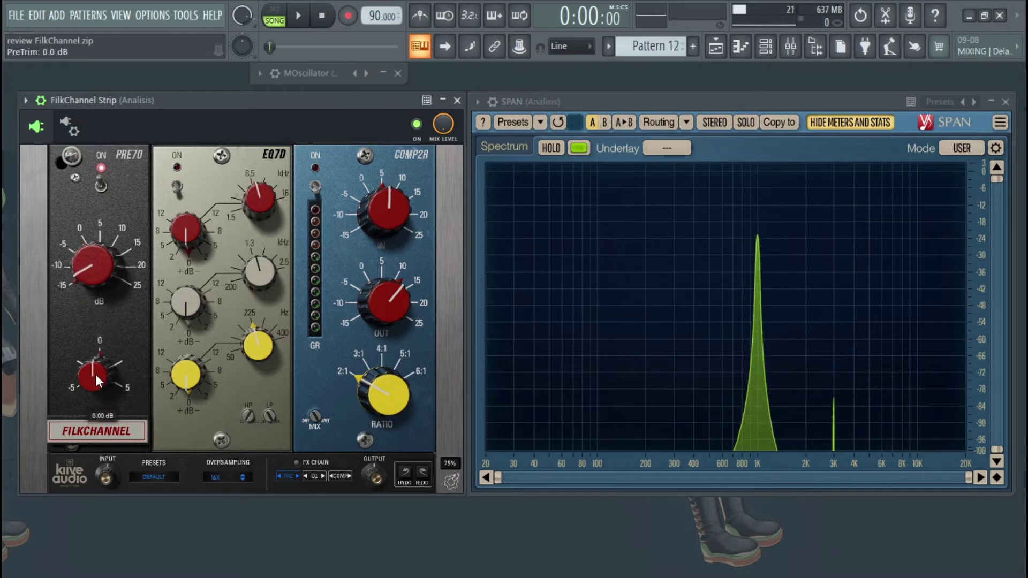
# - Toggle the PRE70 module off and on to compare its harmonics in the SPAN analyser
pyautogui.click(100, 186)
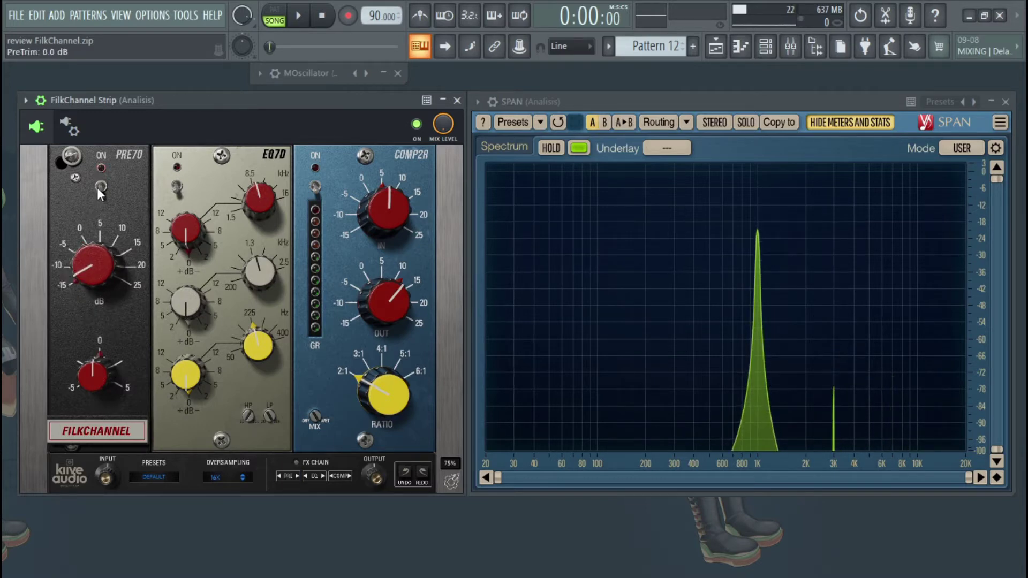
pyautogui.click(101, 187)
pyautogui.click(104, 188)
pyautogui.click(102, 188)
# - Sweep the PRE70 drive up to about 0.8 V and bring it back to about 0.29 V
pyautogui.moveTo(95, 277); pyautogui.dragTo(105, 201)
pyautogui.moveTo(106, 238); pyautogui.dragTo(106, 239)
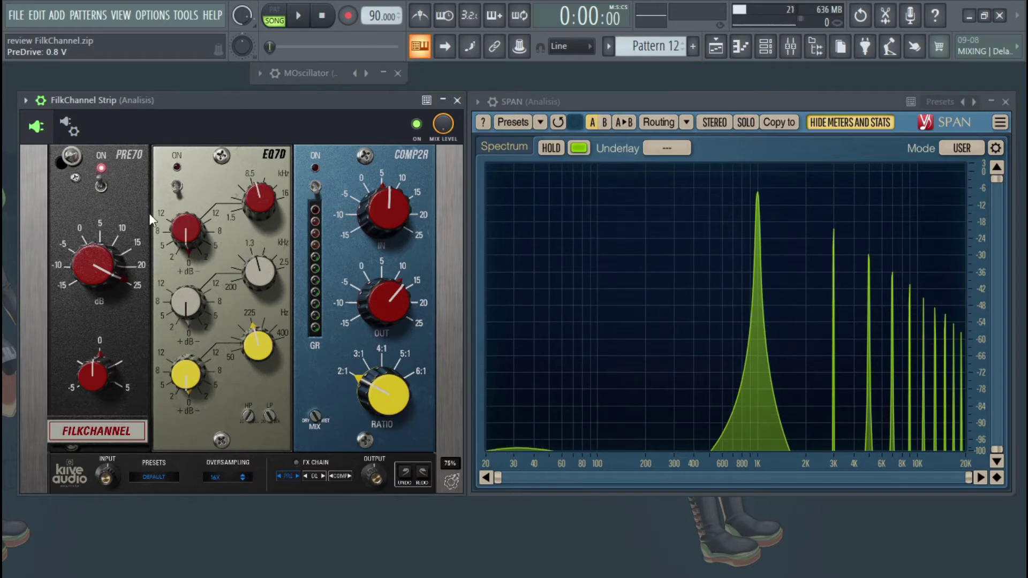
pyautogui.moveTo(107, 256)
pyautogui.mouseDown()
pyautogui.moveTo(104, 285)
pyautogui.moveTo(105, 255)
pyautogui.mouseUp()
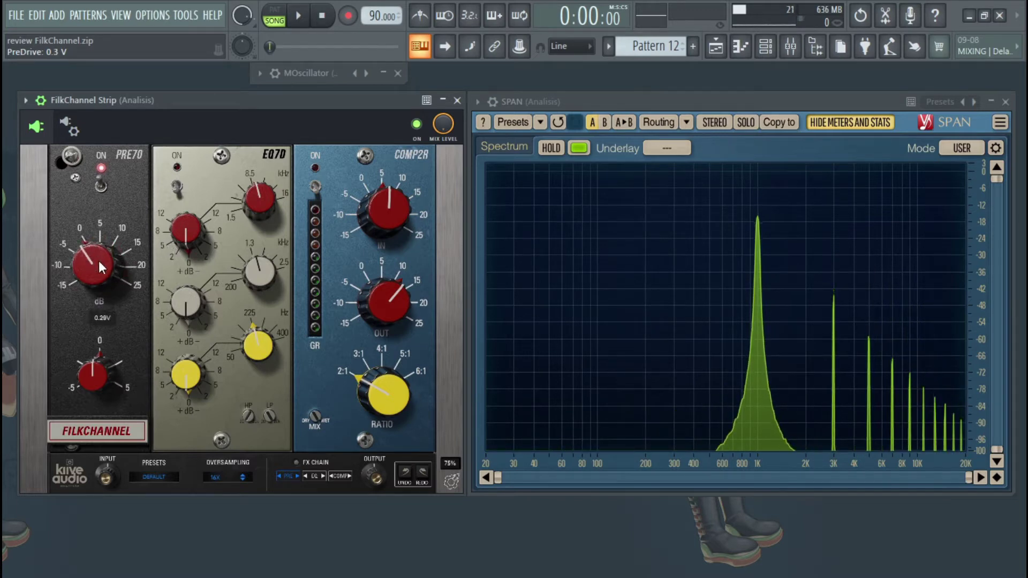
# - Set the PRE70 trim to -5 dB and its drive to 0.30 V
pyautogui.moveTo(102, 281); pyautogui.dragTo(89, 391)
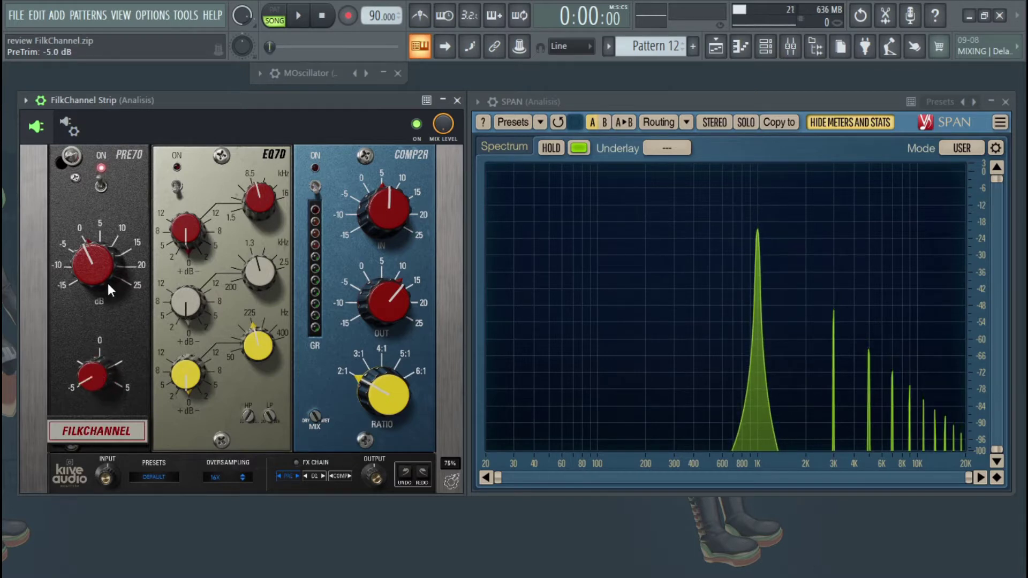
pyautogui.moveTo(95, 256); pyautogui.dragTo(98, 262)
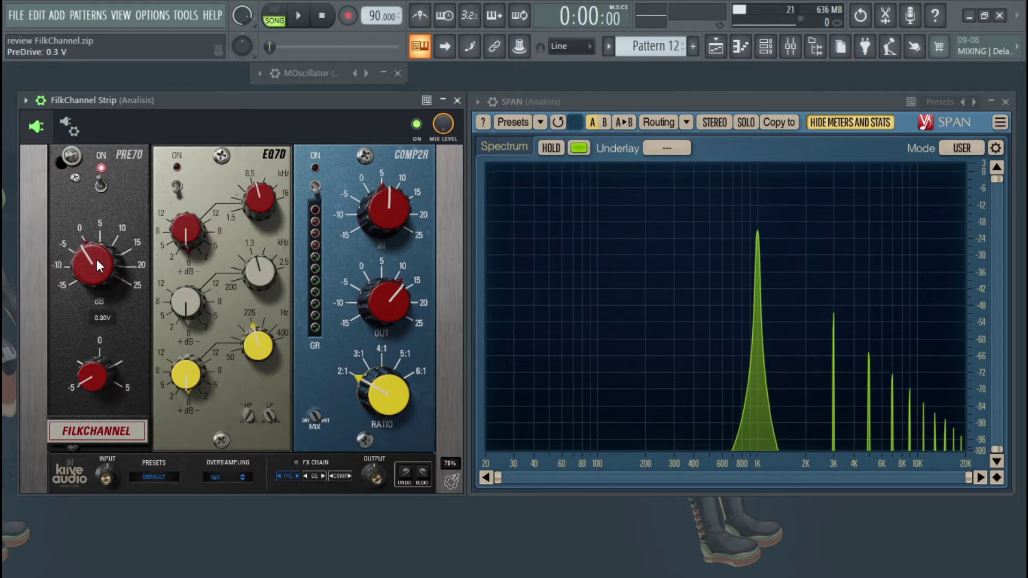
pyautogui.click(92, 370)
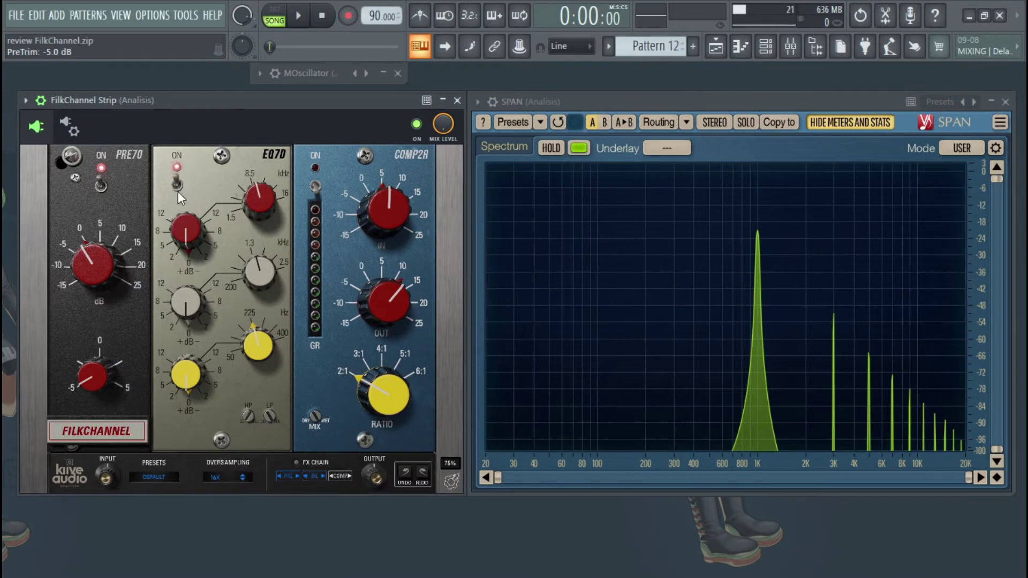
# - Nudge the EQ7D module's high-band gain to -0.2 dB
pyautogui.click(185, 230)
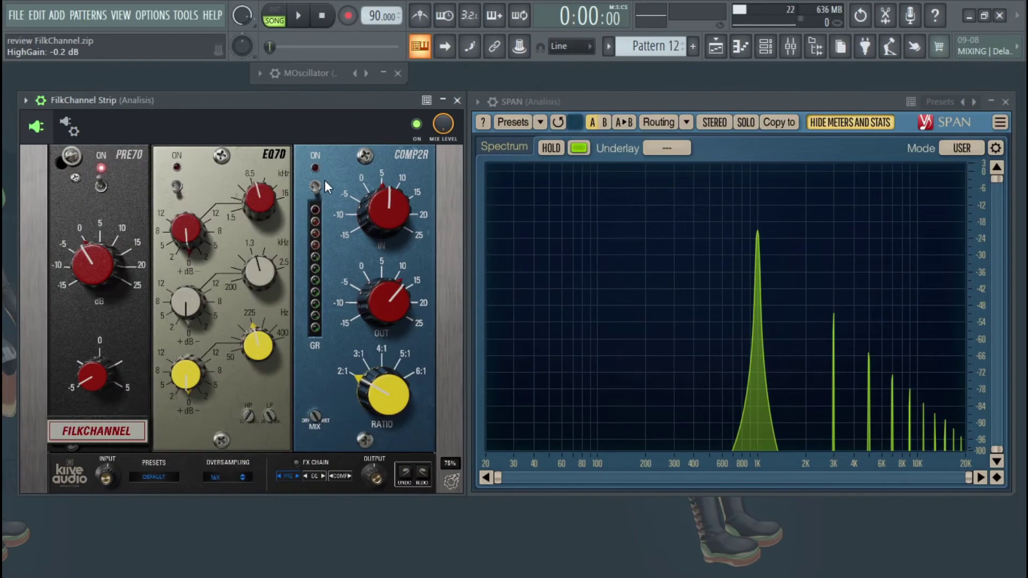
# - Switch on the COMP2R module and reset its input and output gains to 0 dB
pyautogui.click(315, 186)
pyautogui.doubleClick(385, 212)
pyautogui.doubleClick(384, 301)
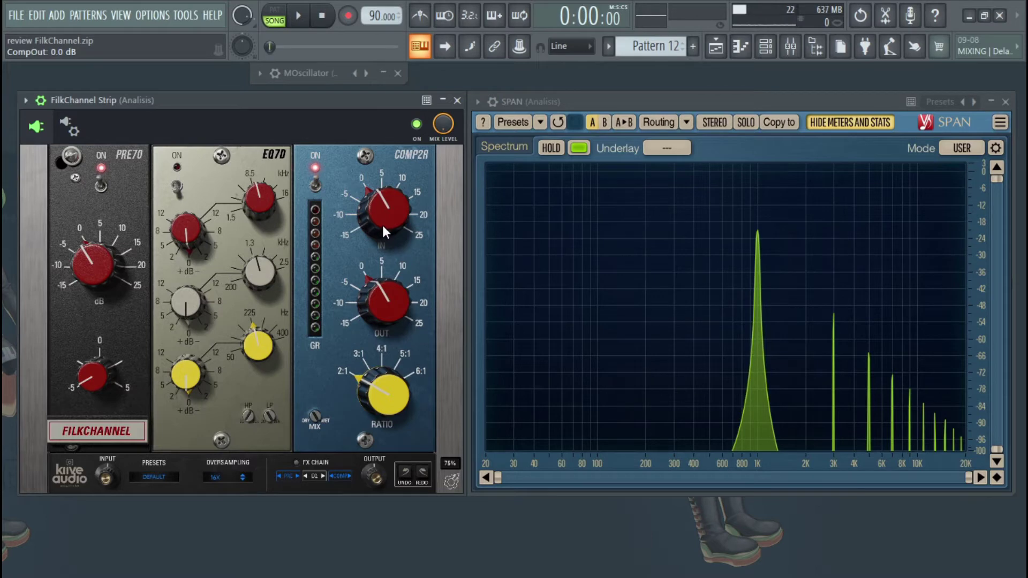
# - Raise the COMP2R input gain to 14.2 dB and its output gain to 8.9 dB
pyautogui.click(315, 398)
pyautogui.moveTo(386, 219); pyautogui.dragTo(387, 181)
pyautogui.moveTo(387, 301); pyautogui.dragTo(384, 285)
pyautogui.scroll(6, 384, 297)
pyautogui.scroll(-3, 384, 293)
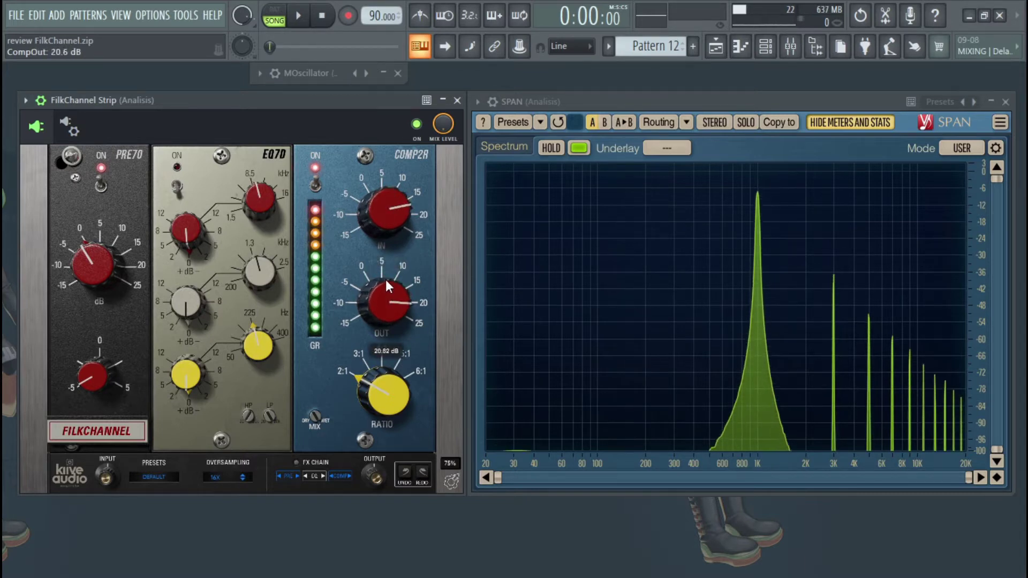
pyautogui.scroll(-4, 386, 211)
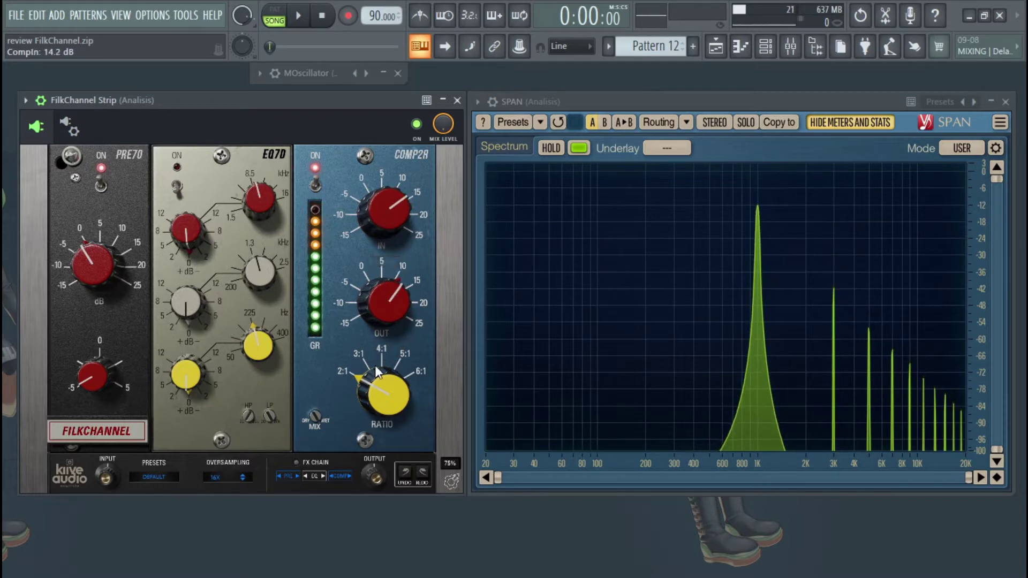
pyautogui.scroll(-2, 384, 300)
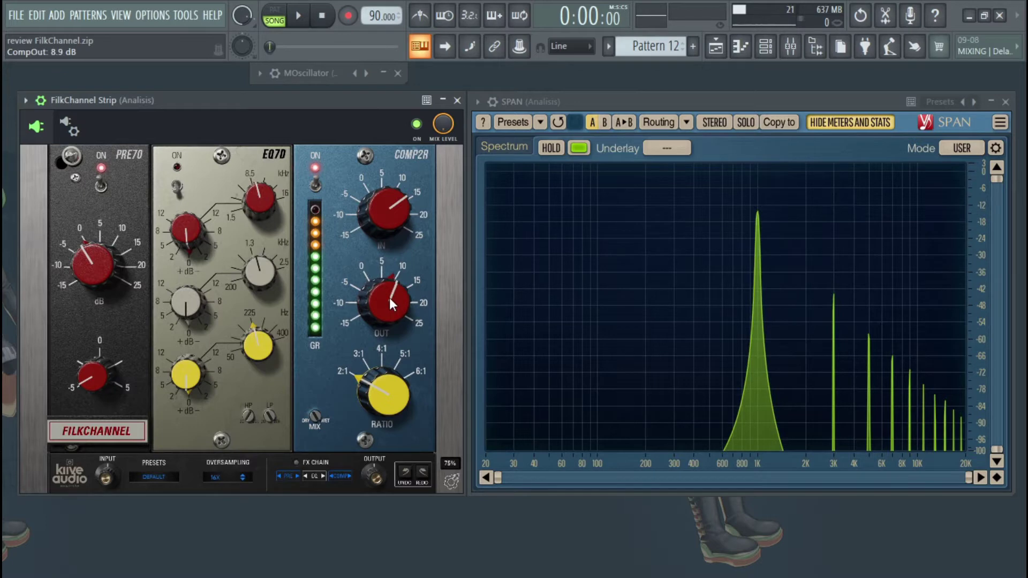
# - Set the COMP2R compression ratio to 6:1
pyautogui.moveTo(387, 387); pyautogui.dragTo(381, 362)
pyautogui.moveTo(382, 401); pyautogui.dragTo(378, 375)
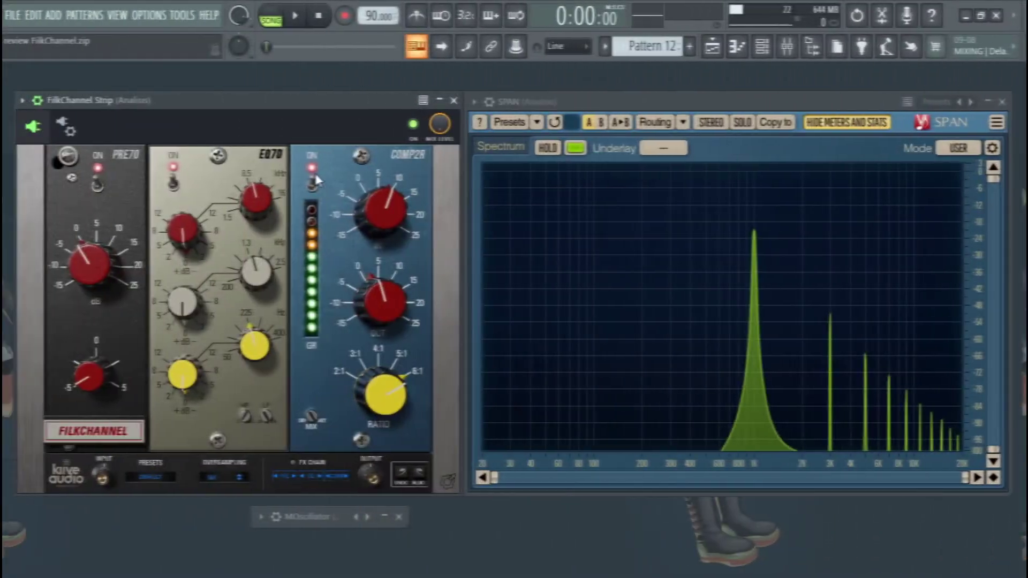
# - Leave only the COMP2R module active with PRE70 switched off, and raise its output and input gains
pyautogui.click(101, 185)
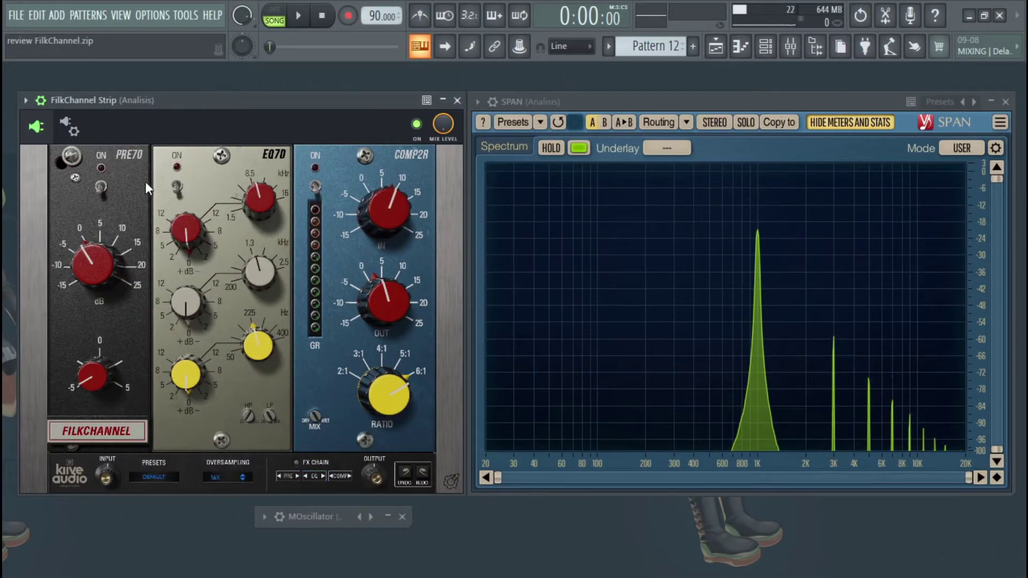
pyautogui.click(314, 178)
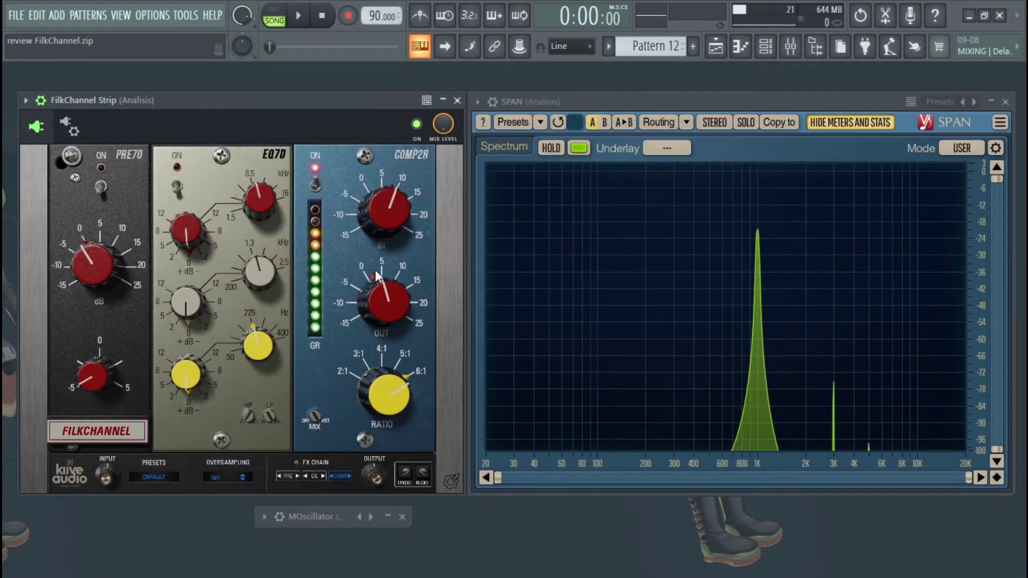
pyautogui.moveTo(395, 312); pyautogui.dragTo(388, 283)
pyautogui.moveTo(389, 226); pyautogui.dragTo(397, 208)
pyautogui.moveTo(393, 313); pyautogui.dragTo(394, 297)
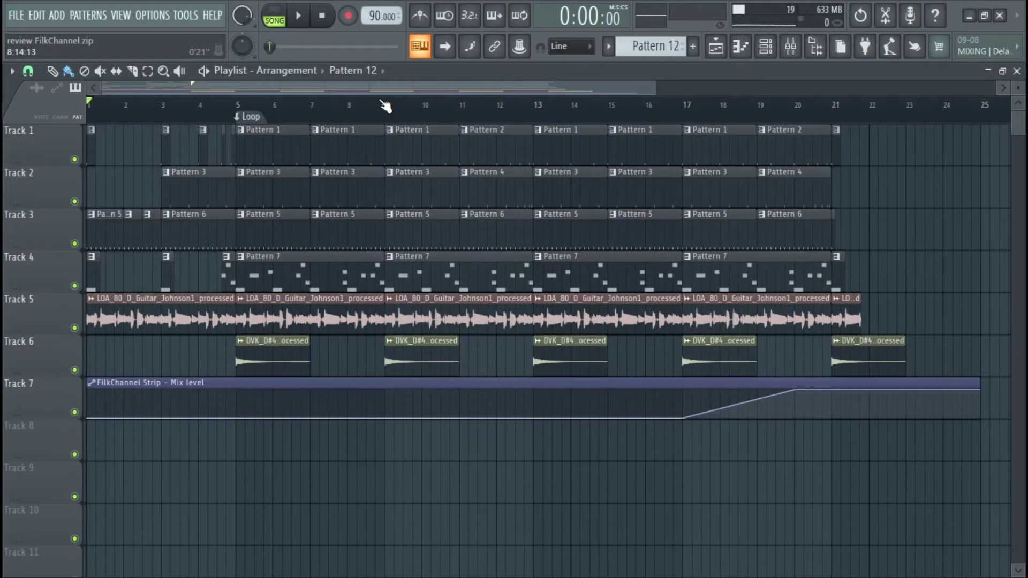
# - Close the mixer, play the arrangement from the start and place a Skip marker at bar 17
pyautogui.moveTo(656, 88); pyautogui.dragTo(557, 88)
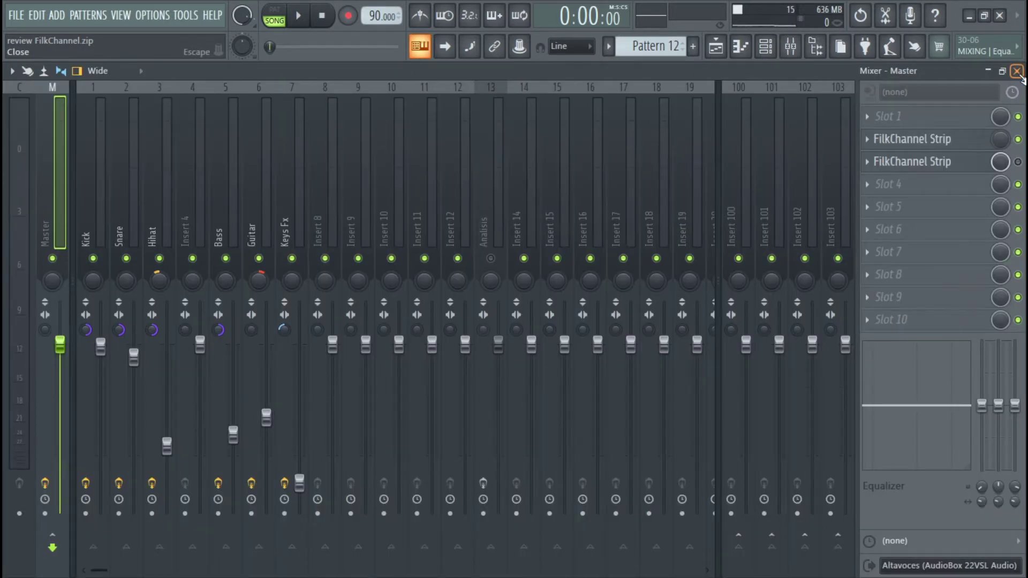
pyautogui.click(1017, 72)
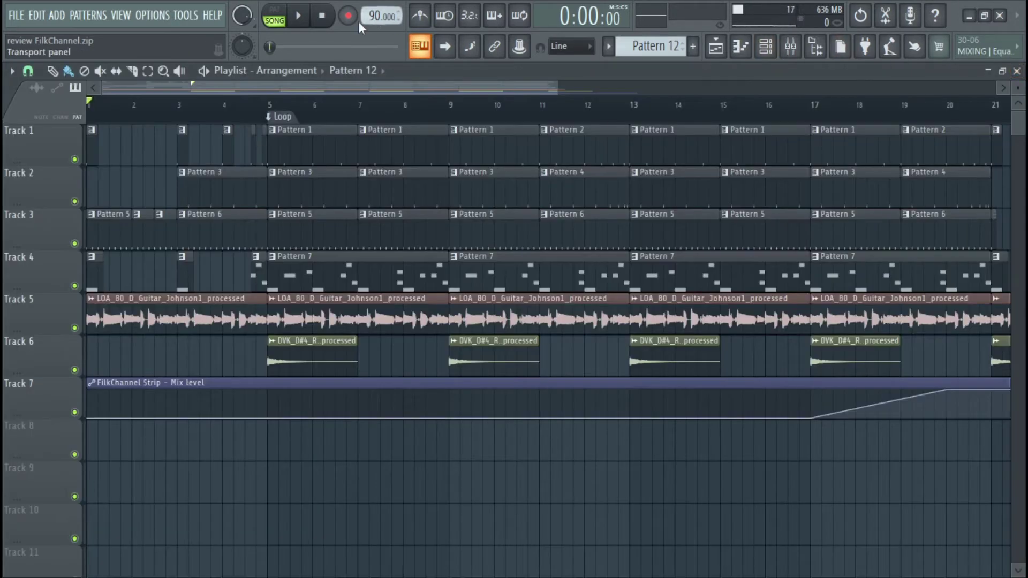
pyautogui.click(302, 18)
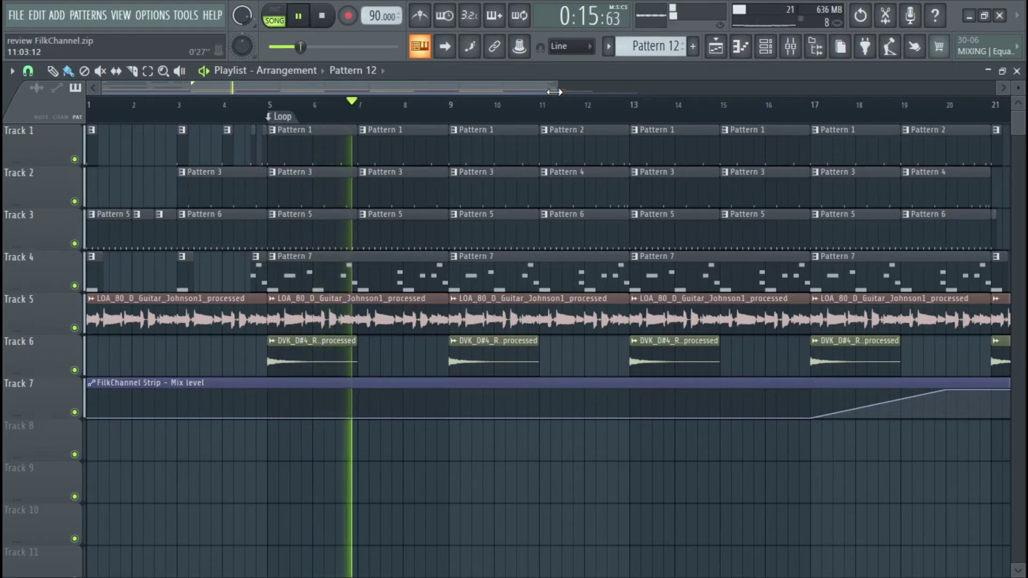
pyautogui.click(820, 115)
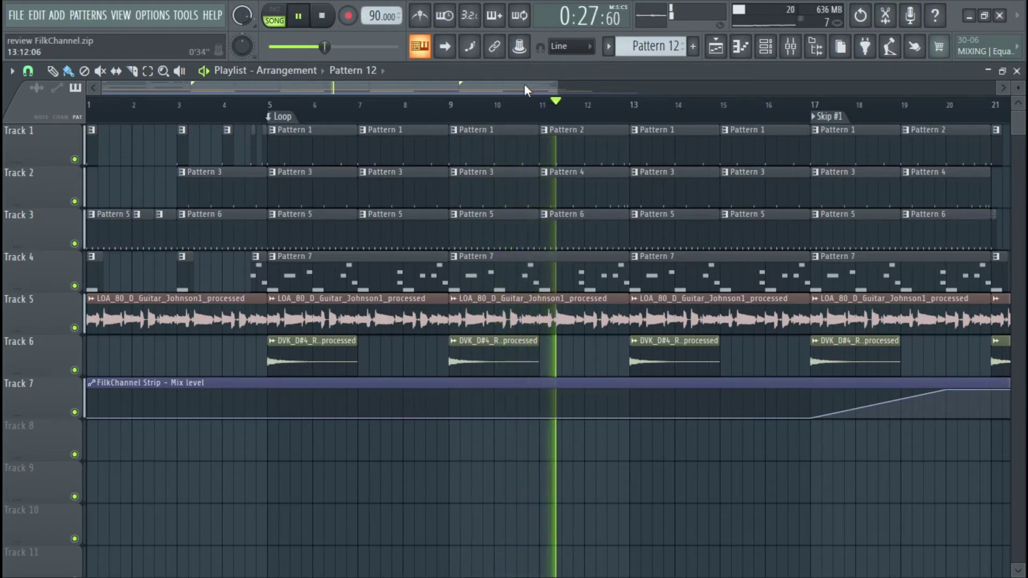
# - Stop playback and open the FilkChannel Strip on the Kick mixer track
pyautogui.press('space')
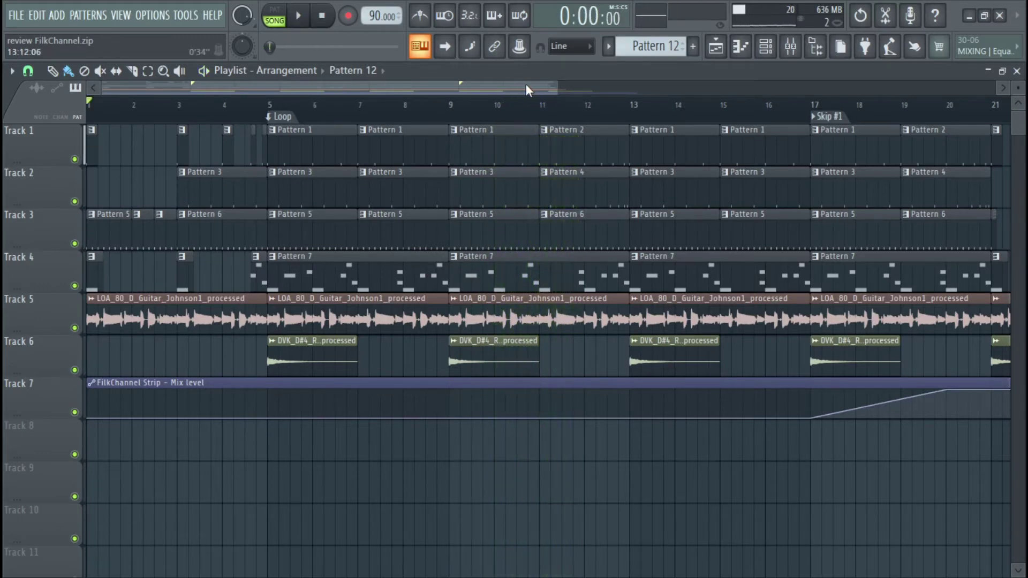
pyautogui.press('F9')
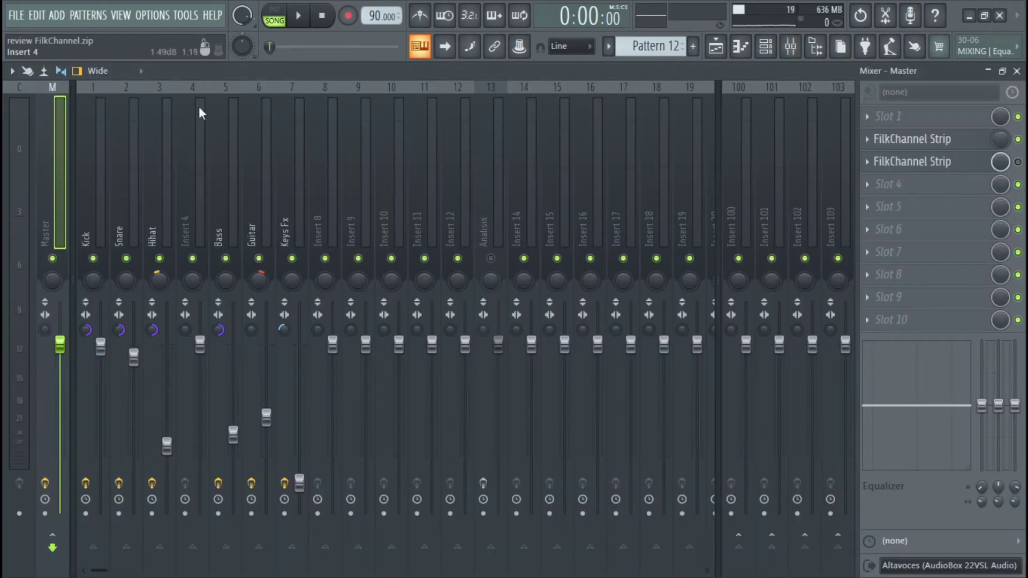
pyautogui.click(98, 189)
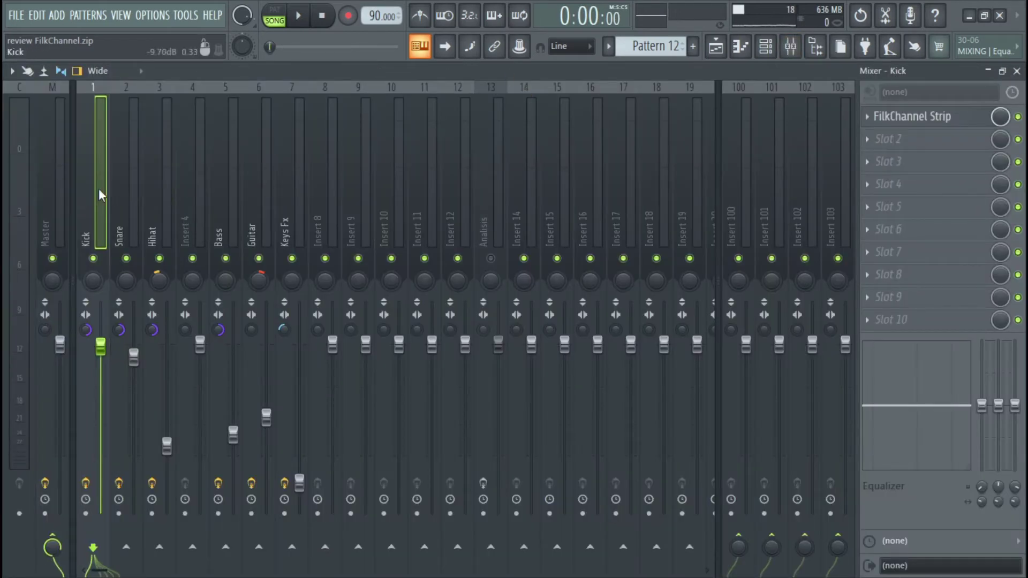
pyautogui.click(197, 216)
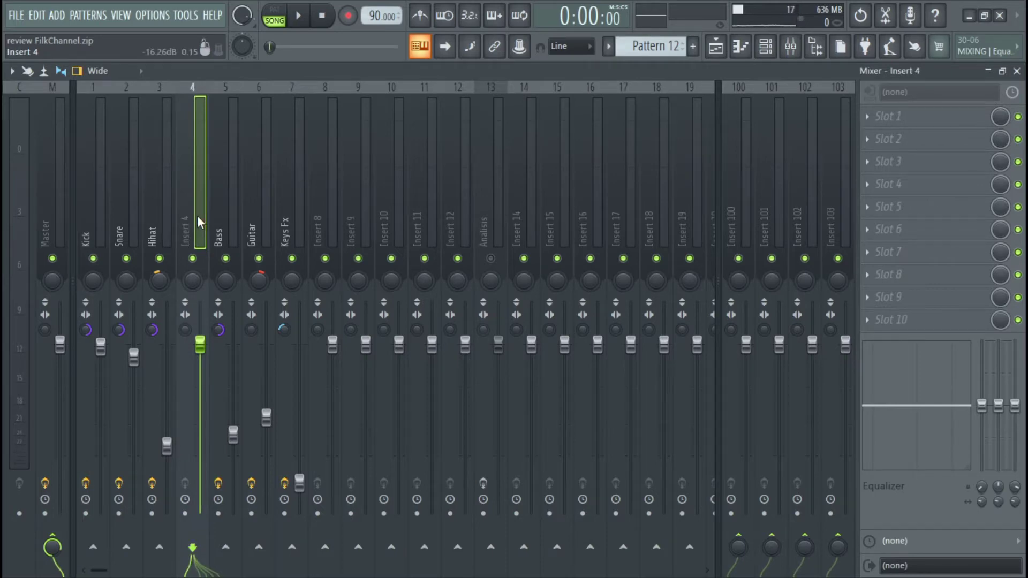
pyautogui.click(95, 215)
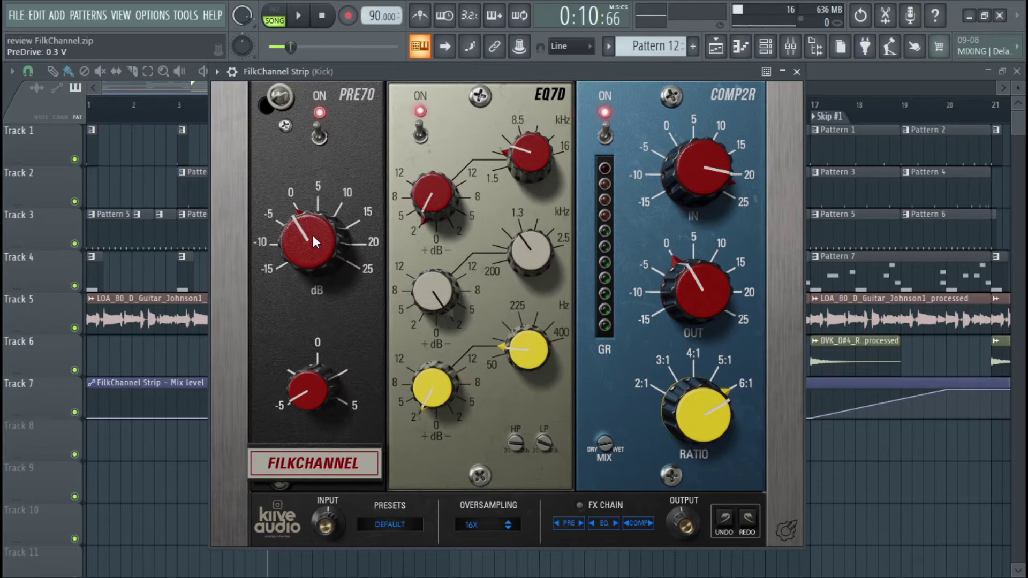
# - Set the Kick strip's high-pass filter to 40 Hz and its low-pass filter to 9 kHz
pyautogui.moveTo(310, 237)
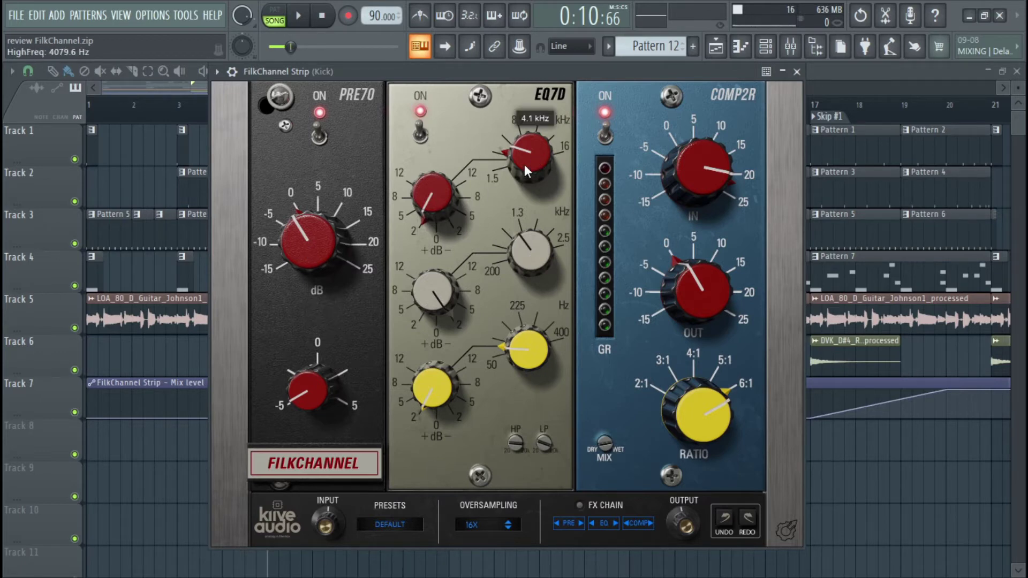
pyautogui.moveTo(513, 442)
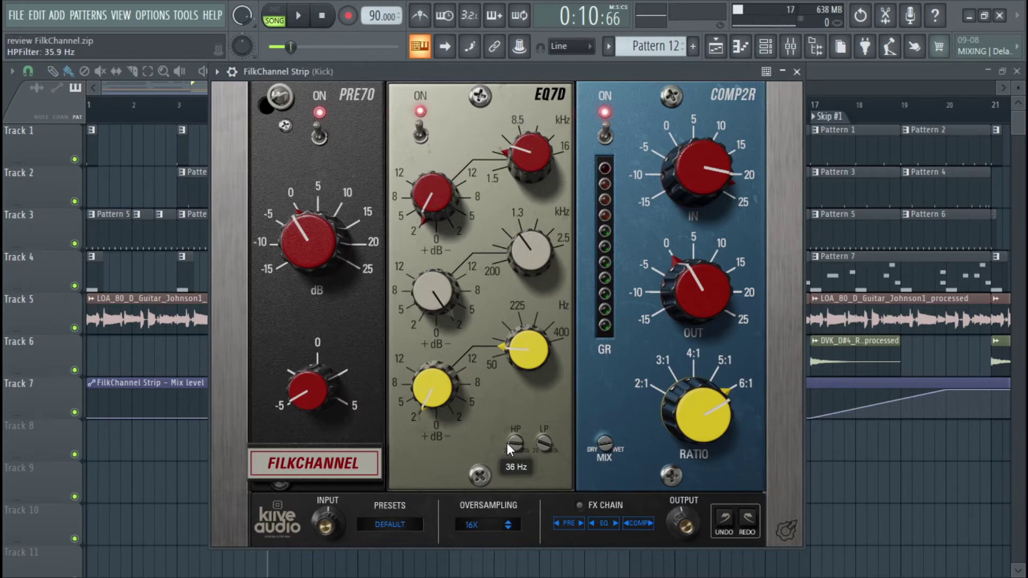
pyautogui.doubleClick(515, 441)
pyautogui.write('40')
pyautogui.press('Return')
pyautogui.doubleClick(548, 441)
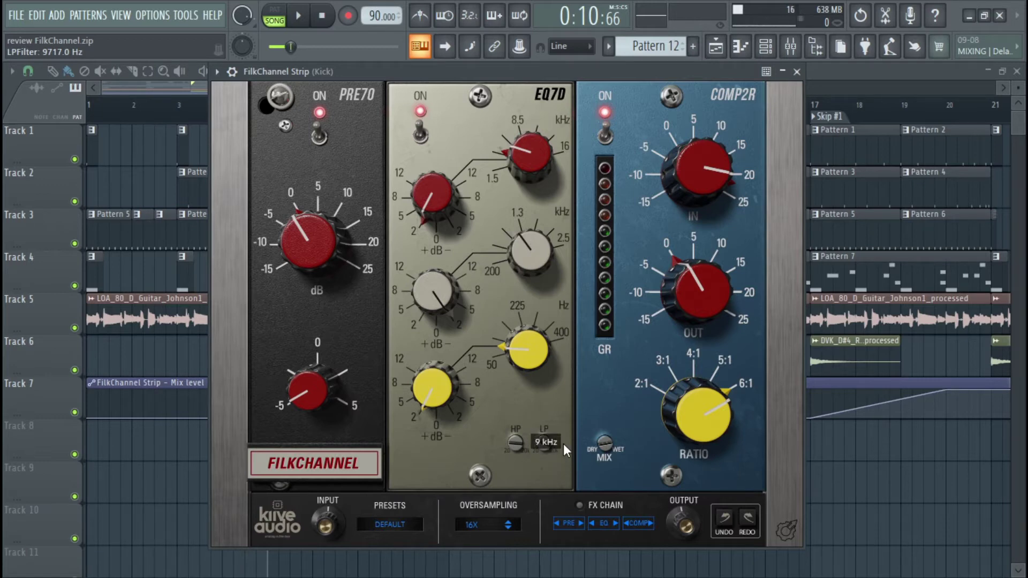
pyautogui.press('Return')
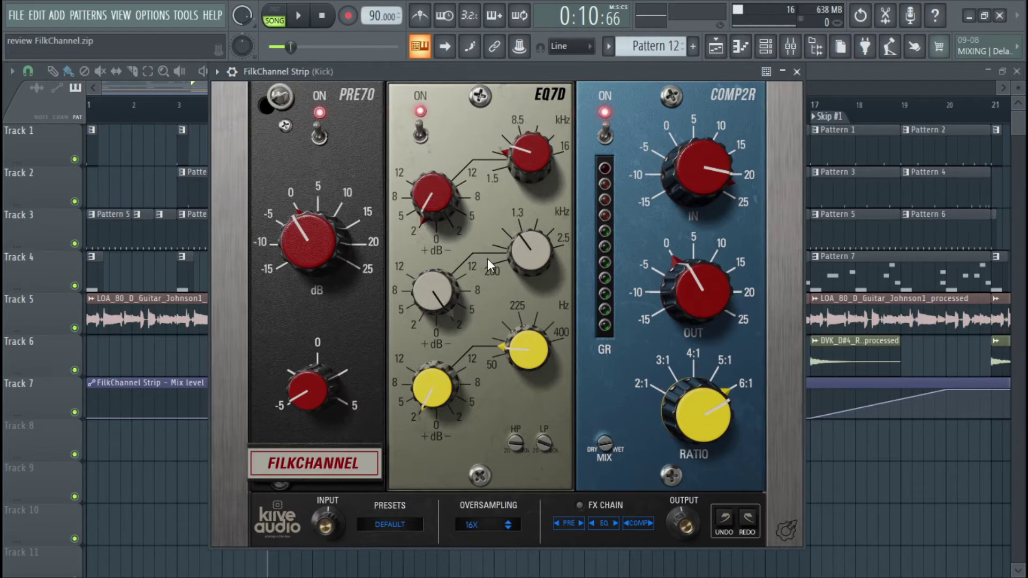
# - Play the arrangement with all Kick strip modules bypassed, re-enabling PRE, EQ and COMP one at a time to hear each contribution
pyautogui.press('space')
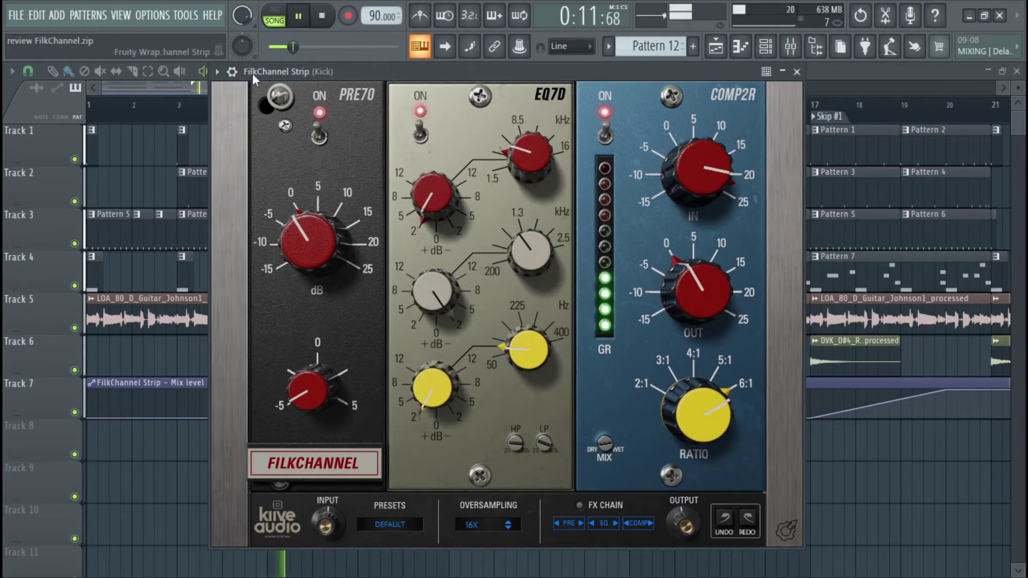
pyautogui.click(572, 522)
pyautogui.click(603, 523)
pyautogui.click(639, 523)
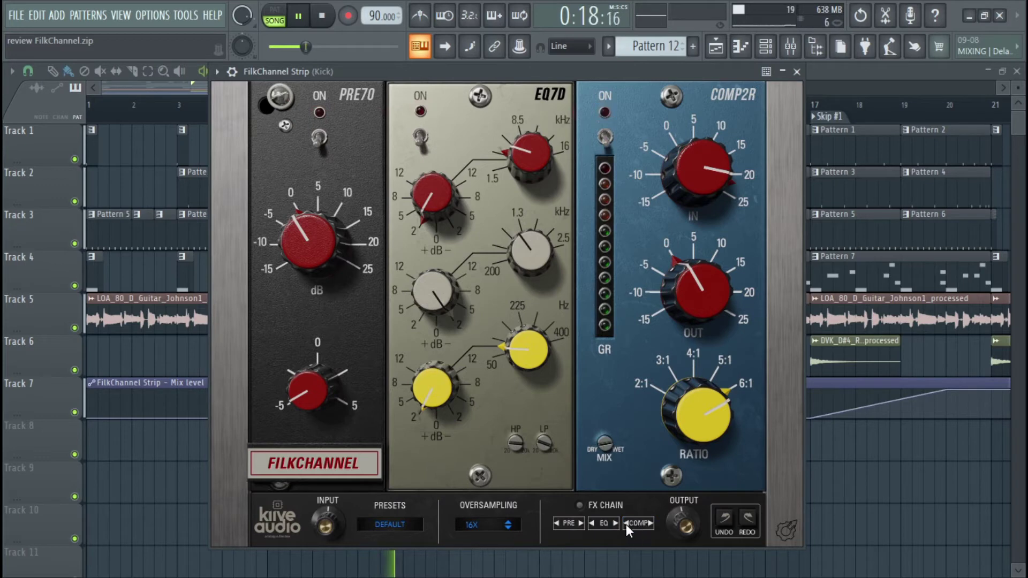
pyautogui.click(570, 521)
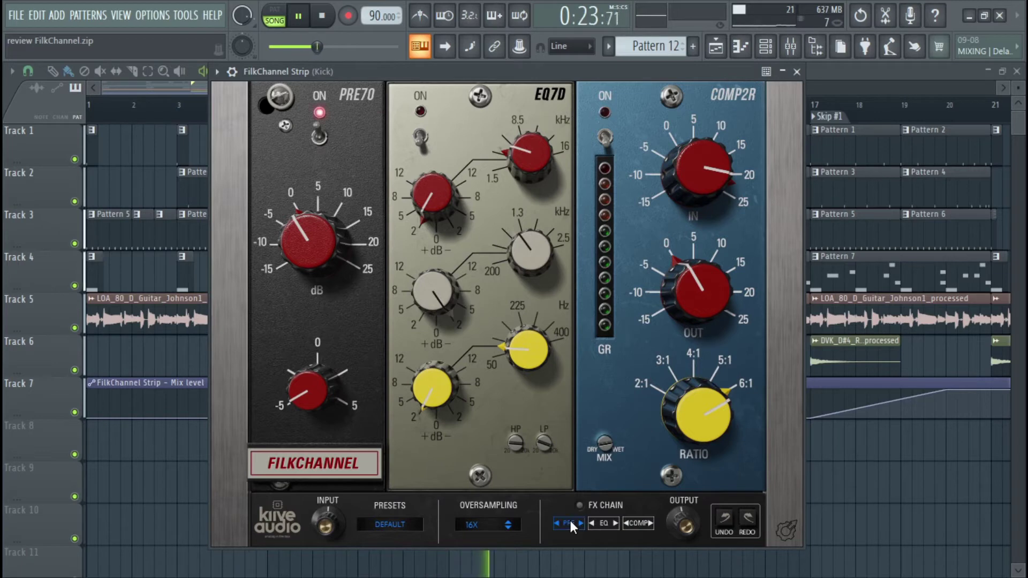
pyautogui.click(600, 523)
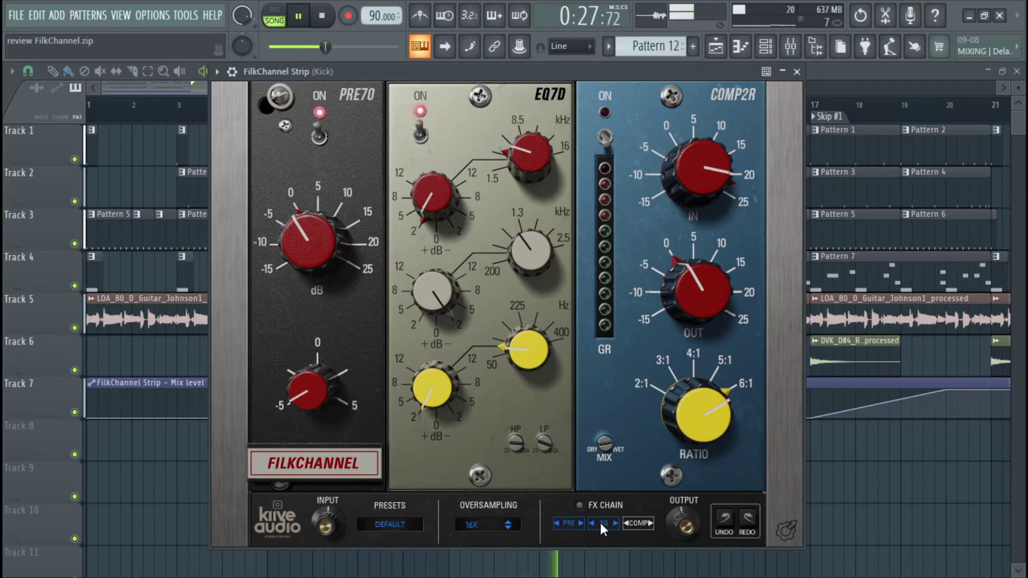
pyautogui.click(635, 522)
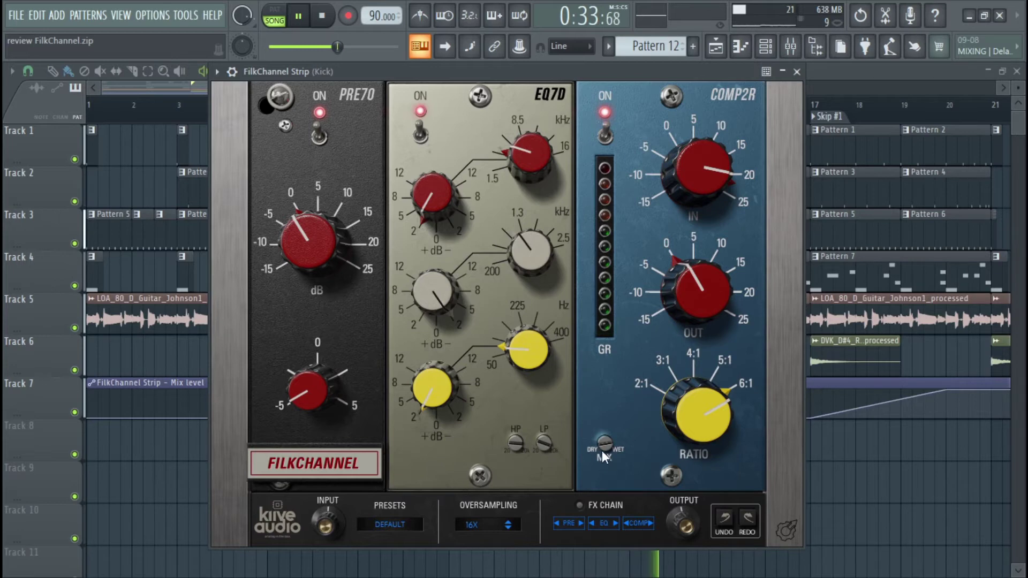
pyautogui.moveTo(602, 445)
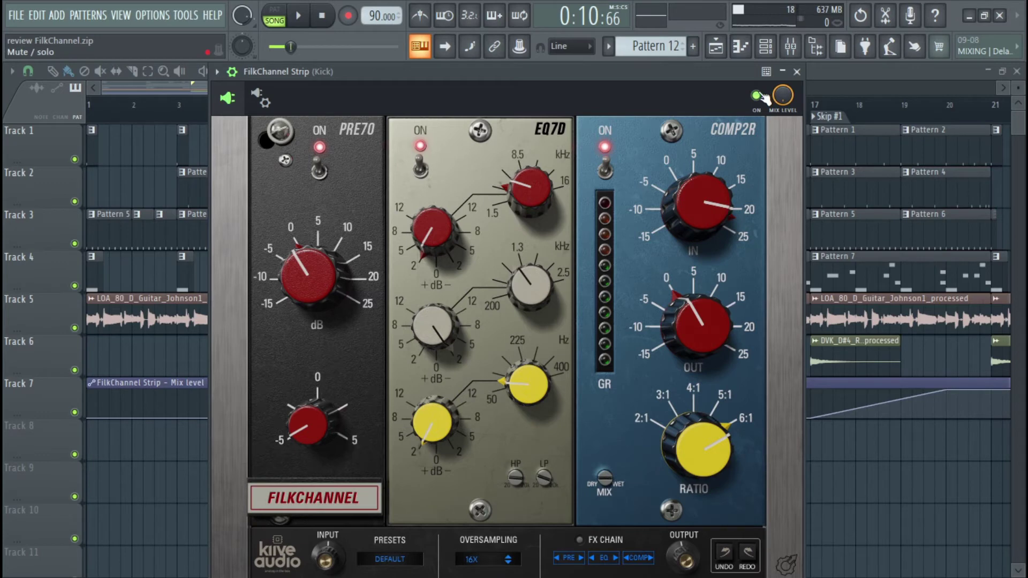
# - Compare the kick with the whole plugin bypassed and active during playback, leave it active and stop playback
pyautogui.press('space')
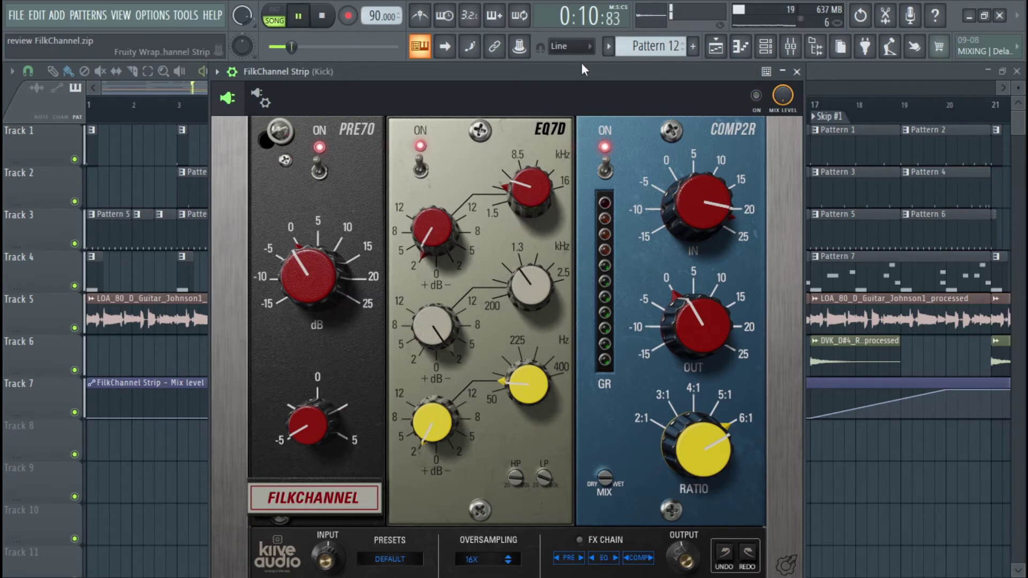
pyautogui.click(756, 96)
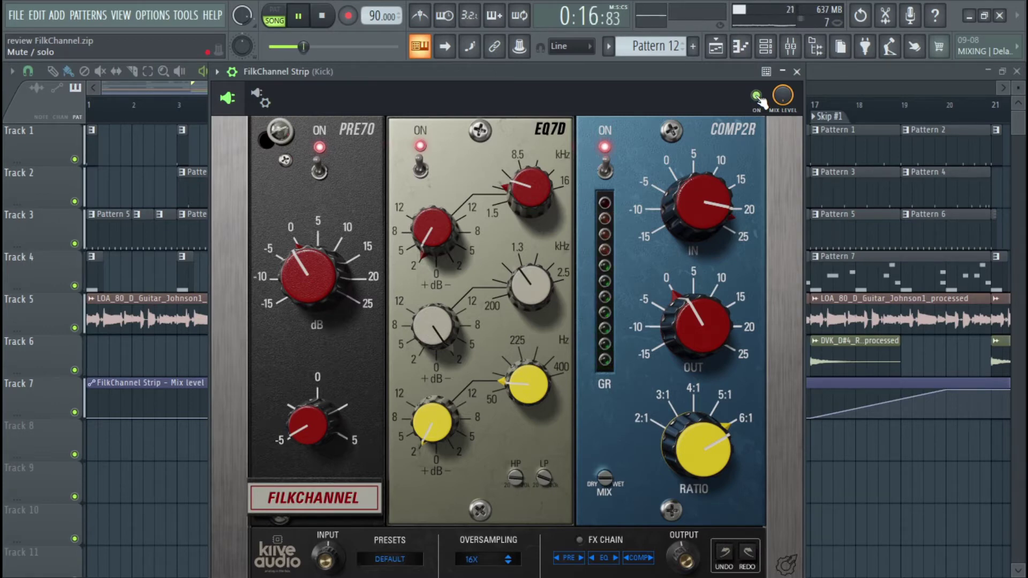
pyautogui.click(756, 96)
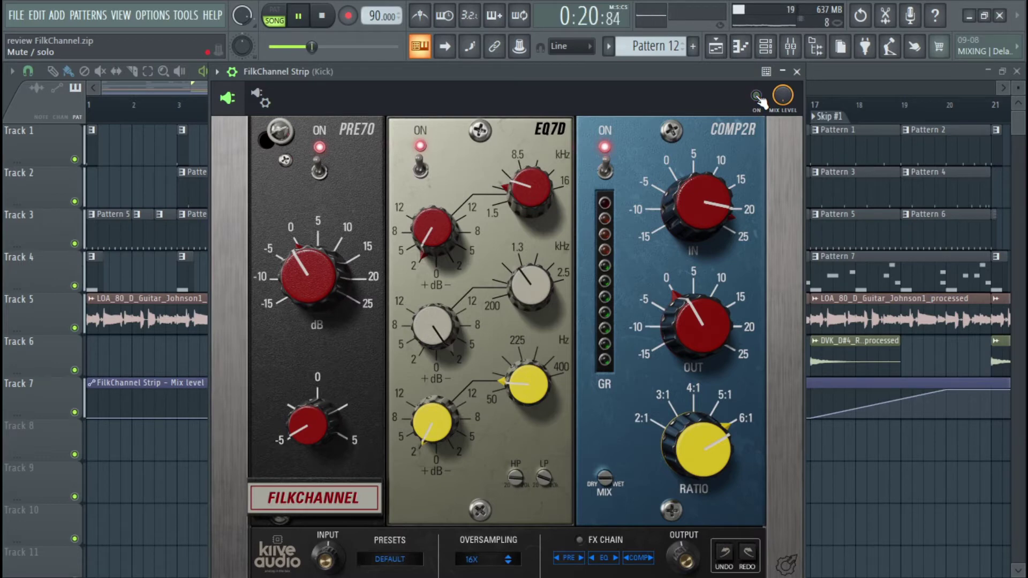
pyautogui.click(757, 96)
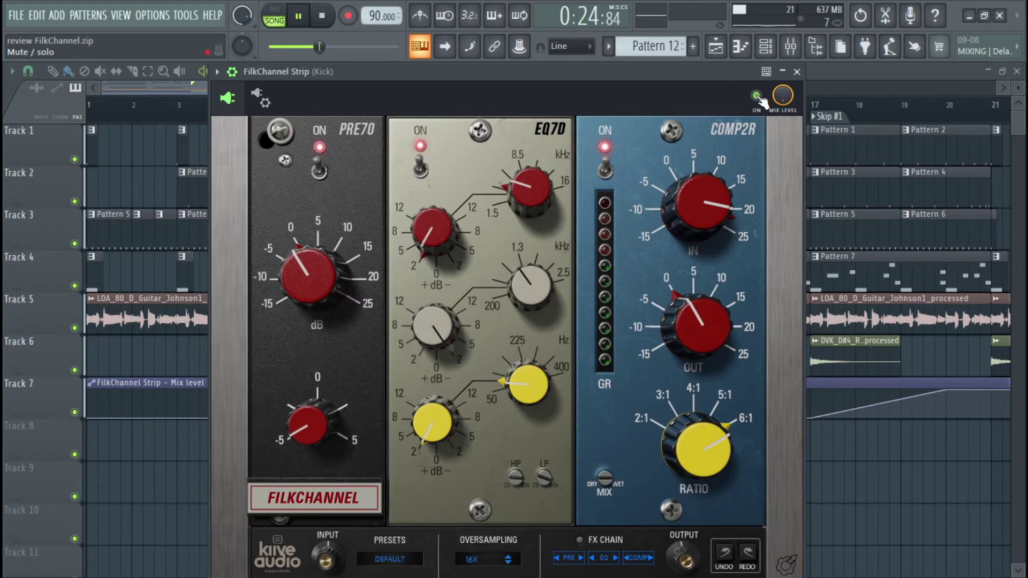
pyautogui.press('space')
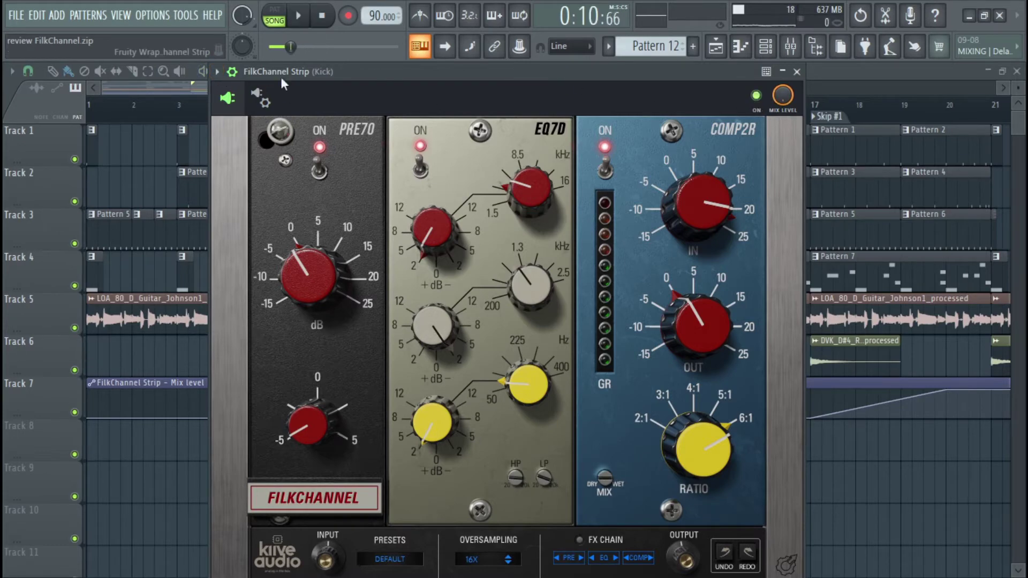
# - Open the FilkChannel Strip on the Snare mixer track and inspect its high-frequency EQ setting
pyautogui.moveTo(281, 76); pyautogui.dragTo(281, 43)
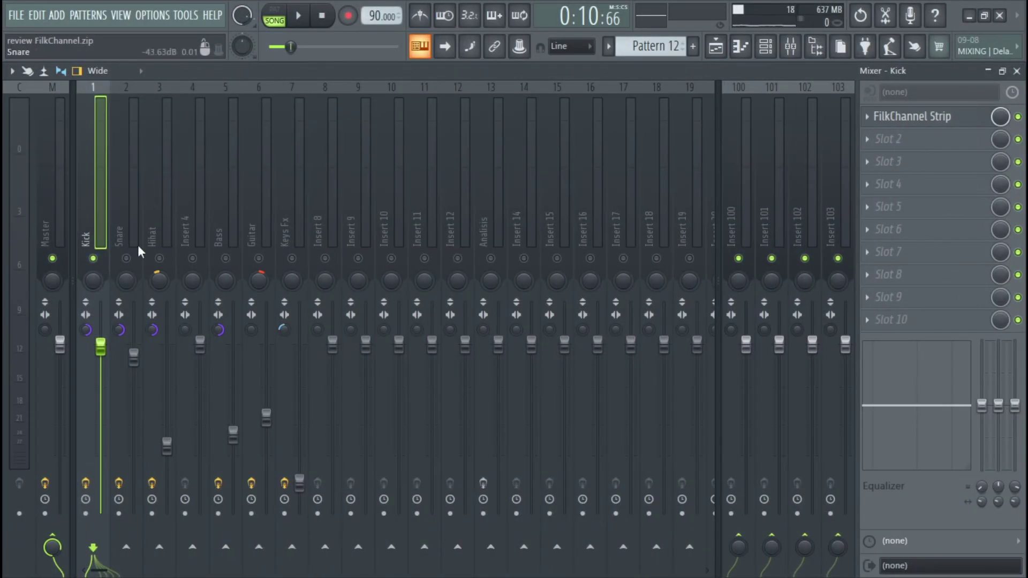
pyautogui.click(135, 246)
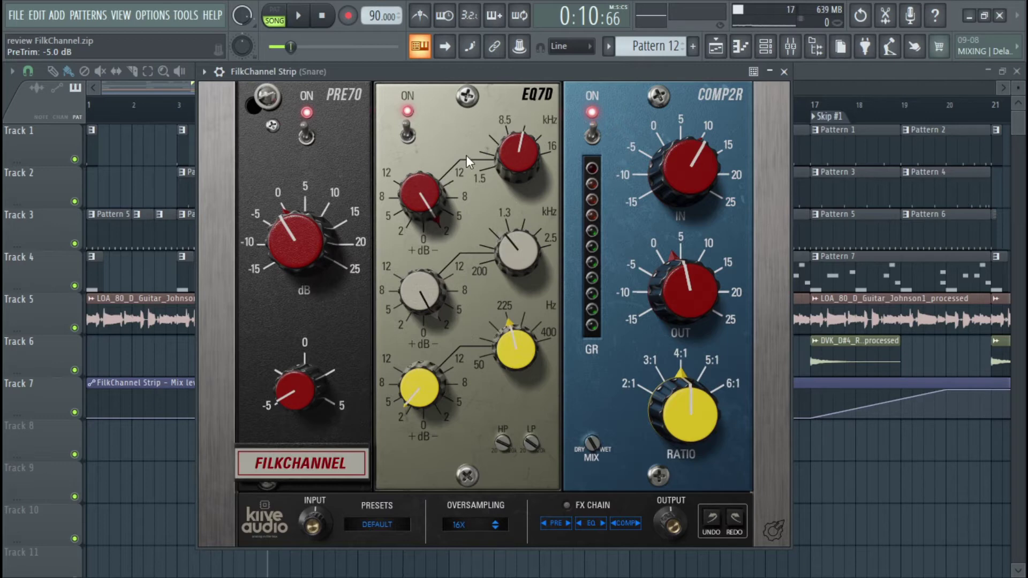
pyautogui.click(519, 163)
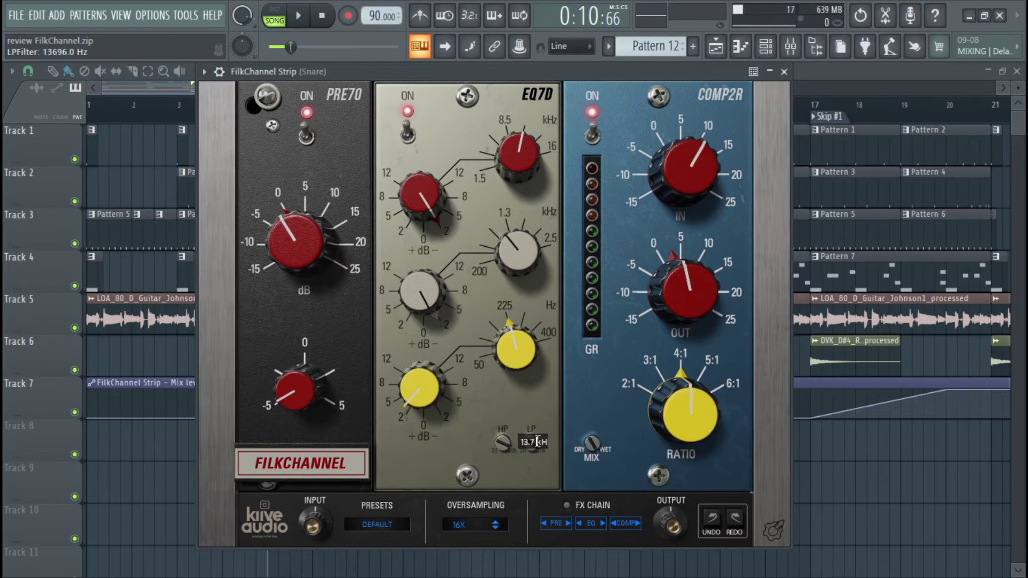
# - Set the Snare strip's low-pass filter to 14 kHz
pyautogui.press('BackSpace')
pyautogui.press('BackSpace')
pyautogui.press('BackSpace')
pyautogui.write('4')
pyautogui.press('Return')
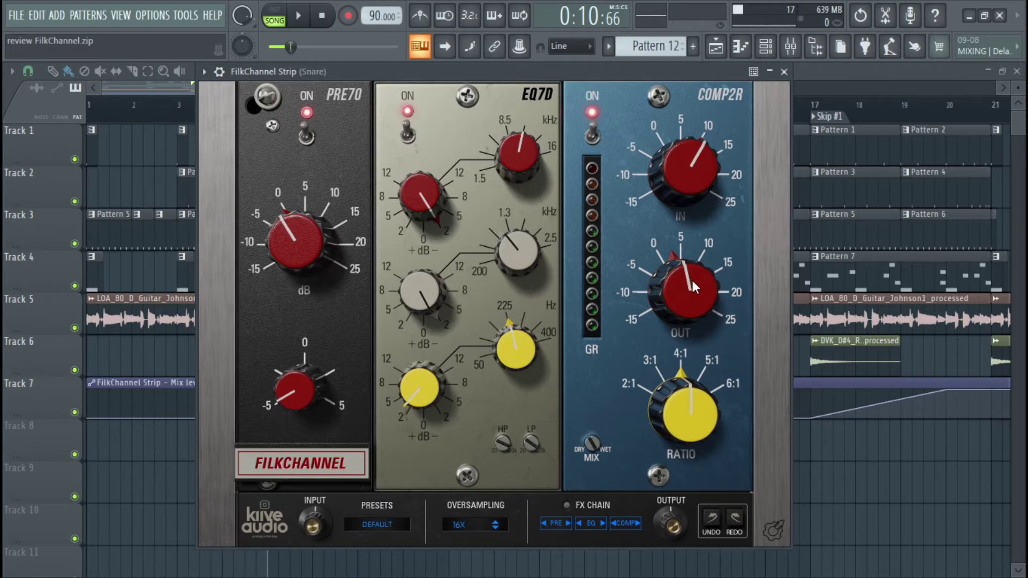
# - Play the arrangement with the Snare strip's modules bypassed, re-enabling PRE, EQ and COMP one by one and comparing the EQ off and on
pyautogui.click(219, 71)
pyautogui.click(219, 72)
pyautogui.click(611, 524)
pyautogui.press('space')
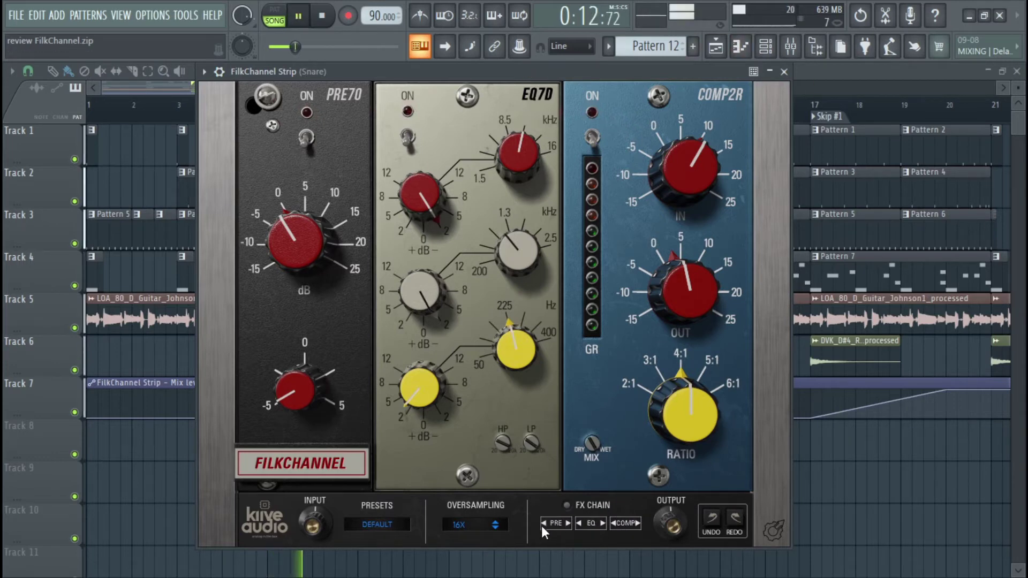
pyautogui.click(555, 523)
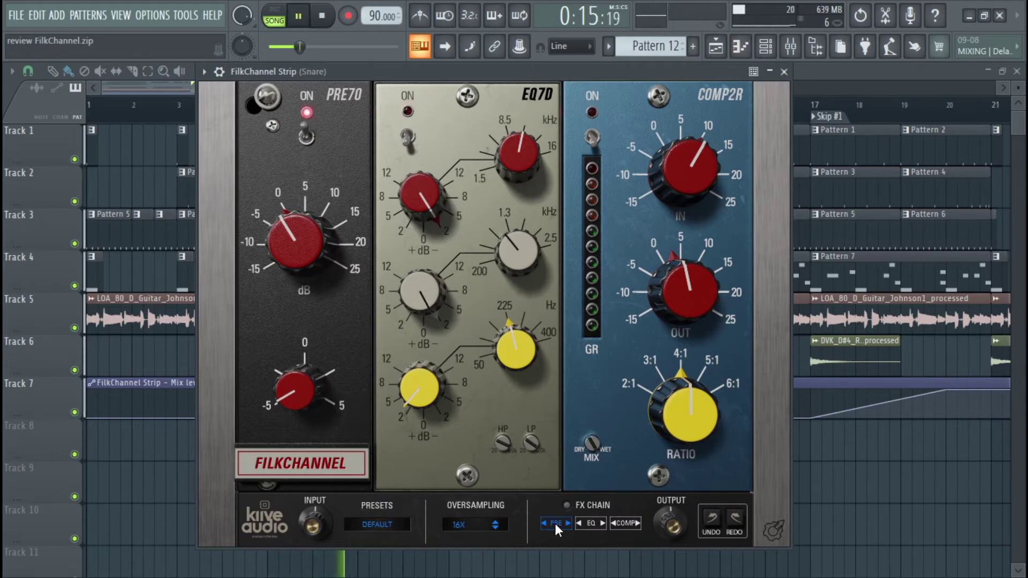
pyautogui.click(591, 524)
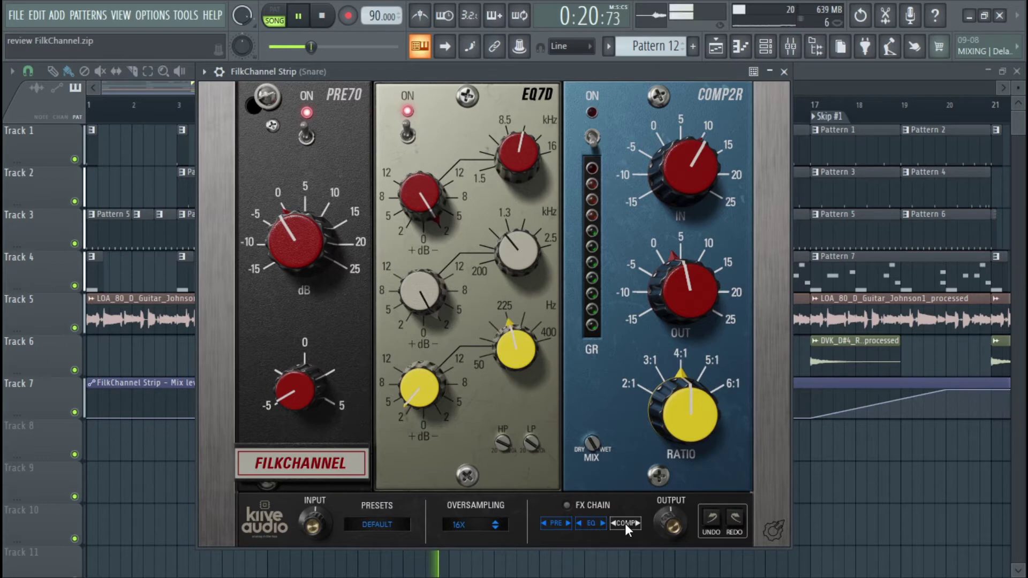
pyautogui.click(591, 522)
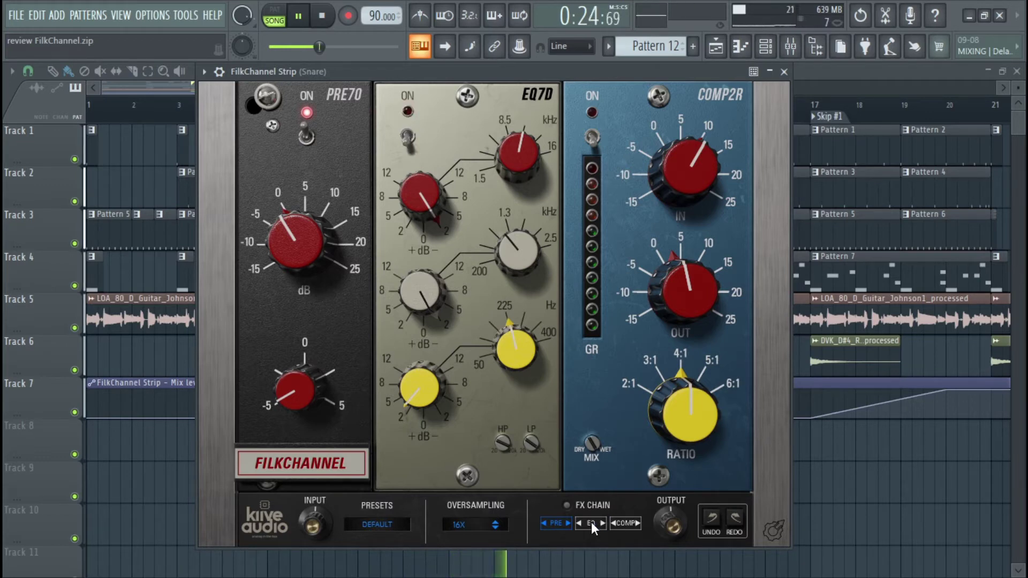
pyautogui.click(592, 522)
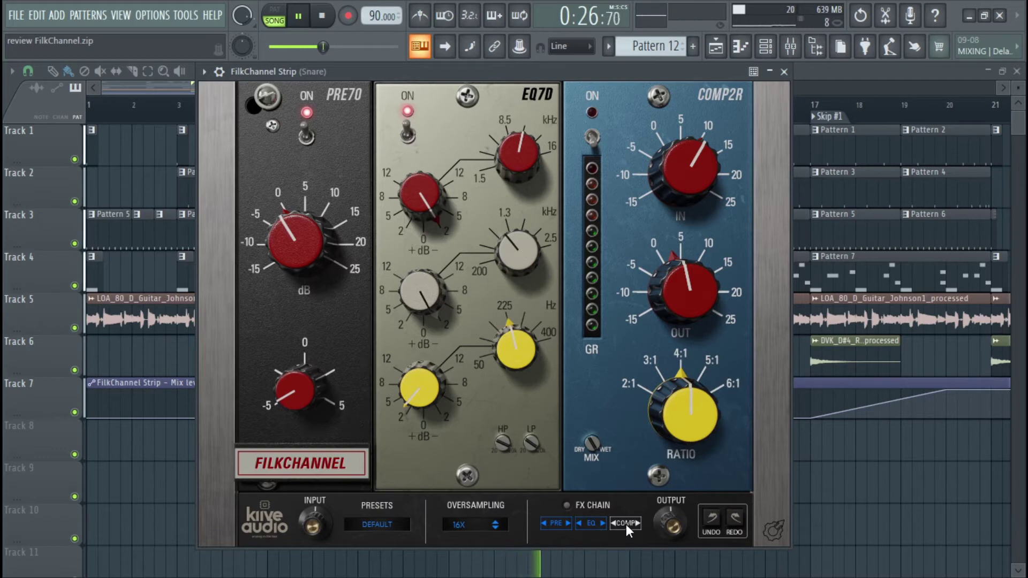
pyautogui.click(626, 524)
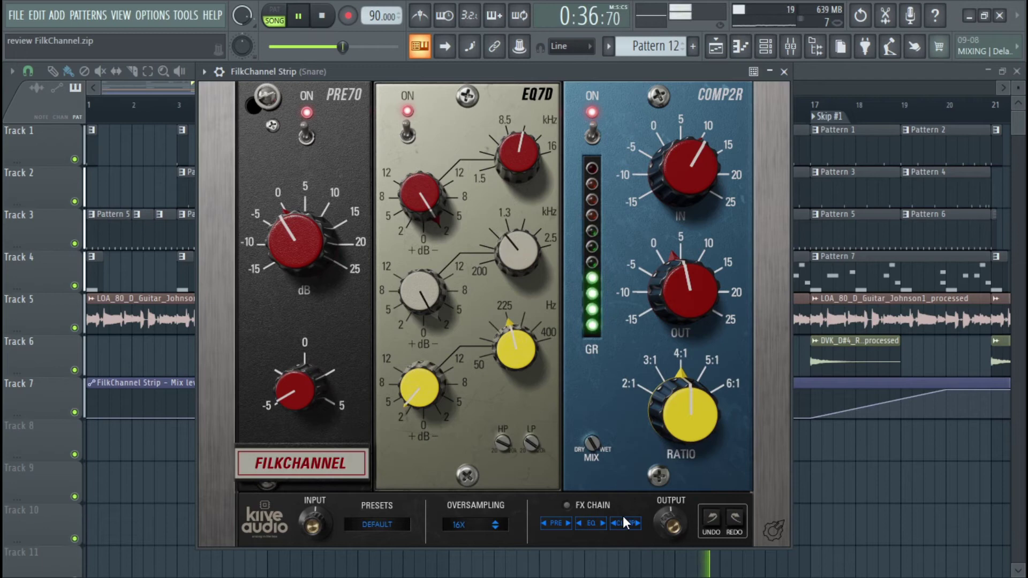
# - Audition the snare by toggling the COMP, EQ and PRE modules during playback, leave all three active and stop playback
pyautogui.click(622, 522)
pyautogui.click(590, 523)
pyautogui.click(624, 522)
pyautogui.click(590, 524)
pyautogui.click(554, 524)
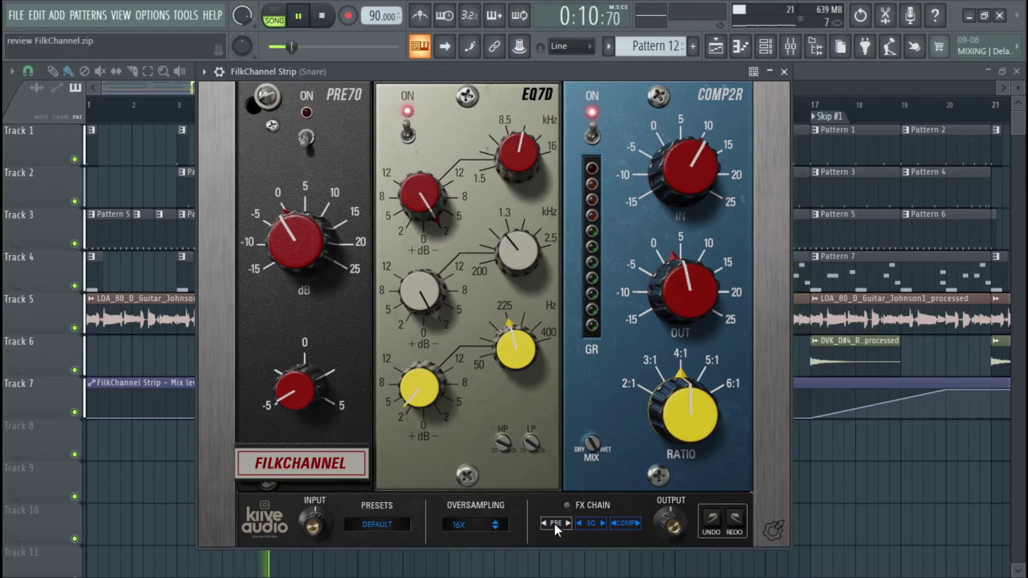
pyautogui.click(554, 524)
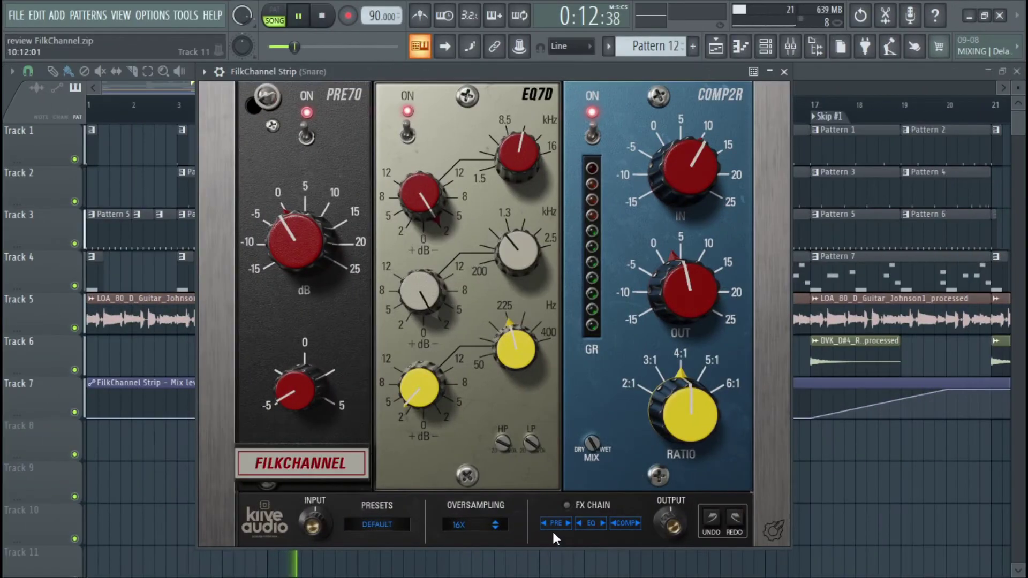
pyautogui.click(590, 523)
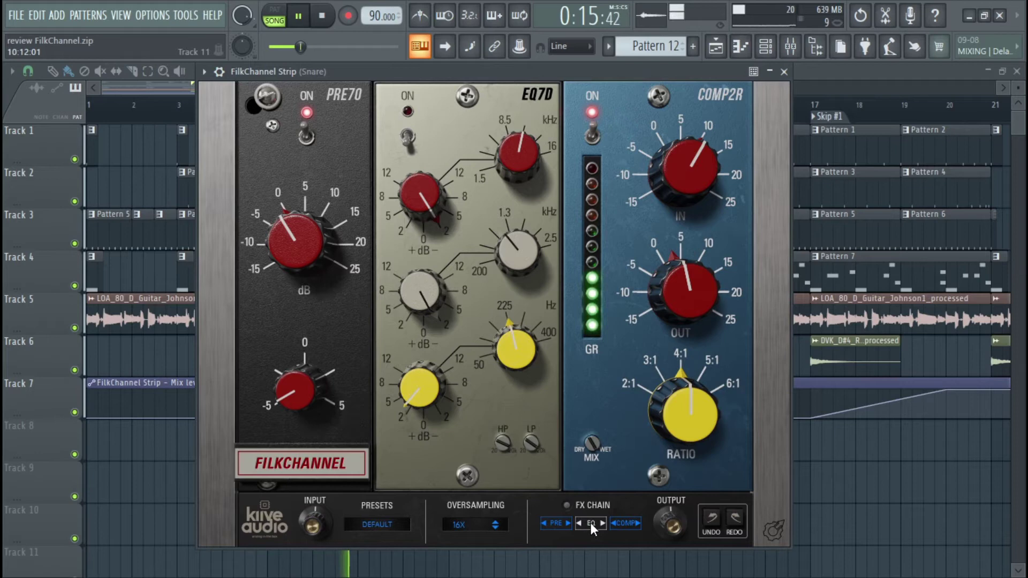
pyautogui.click(592, 524)
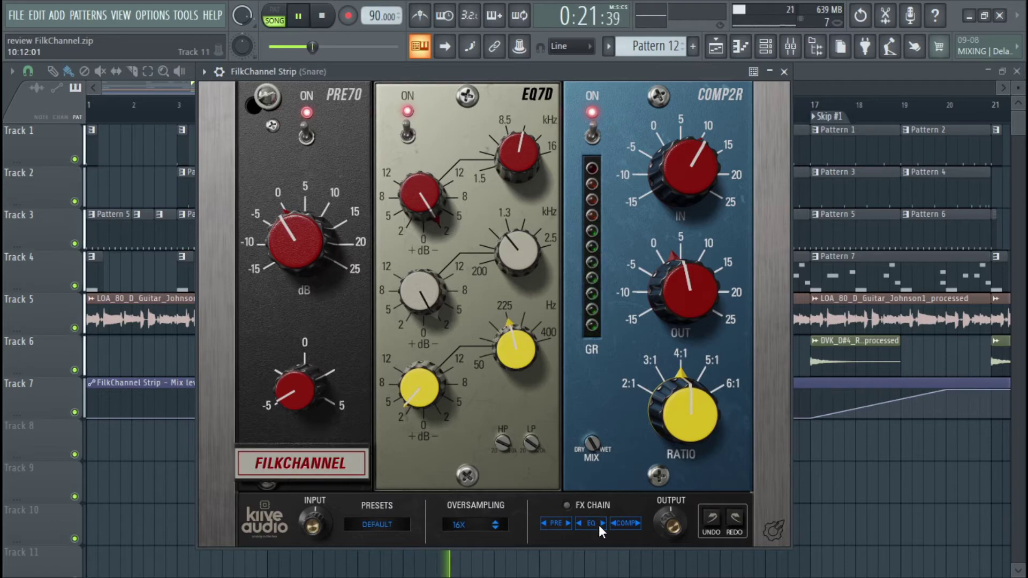
pyautogui.press('space')
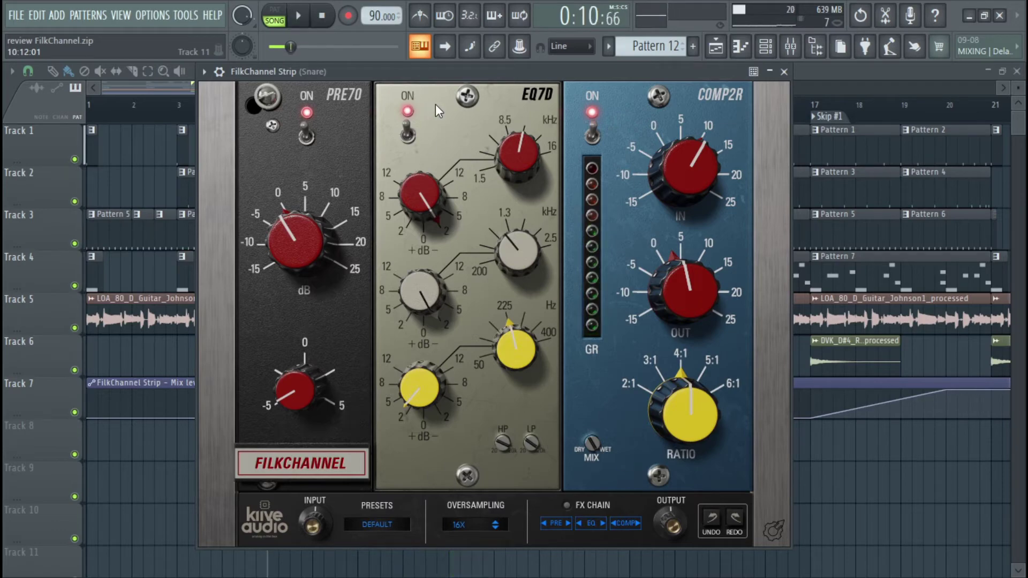
# - Open the FilkChannel Strip on the Bass mixer track and inspect its mid-band EQ settings
pyautogui.press('F9')
pyautogui.click(234, 257)
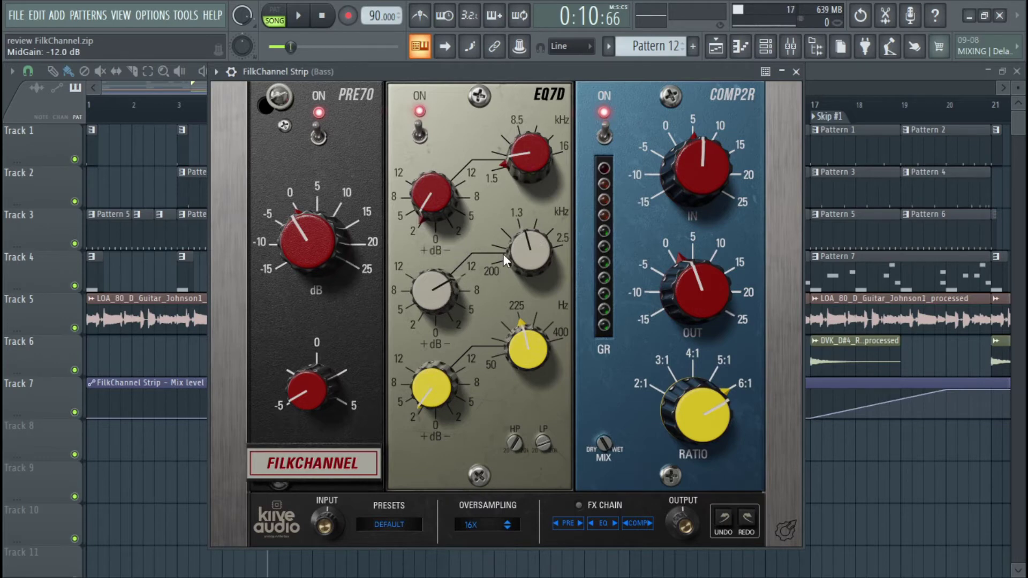
pyautogui.moveTo(529, 252)
# - Play the arrangement, bypass the Bass strip's COMP and EQ modules and compare PRE off and on
pyautogui.press('space')
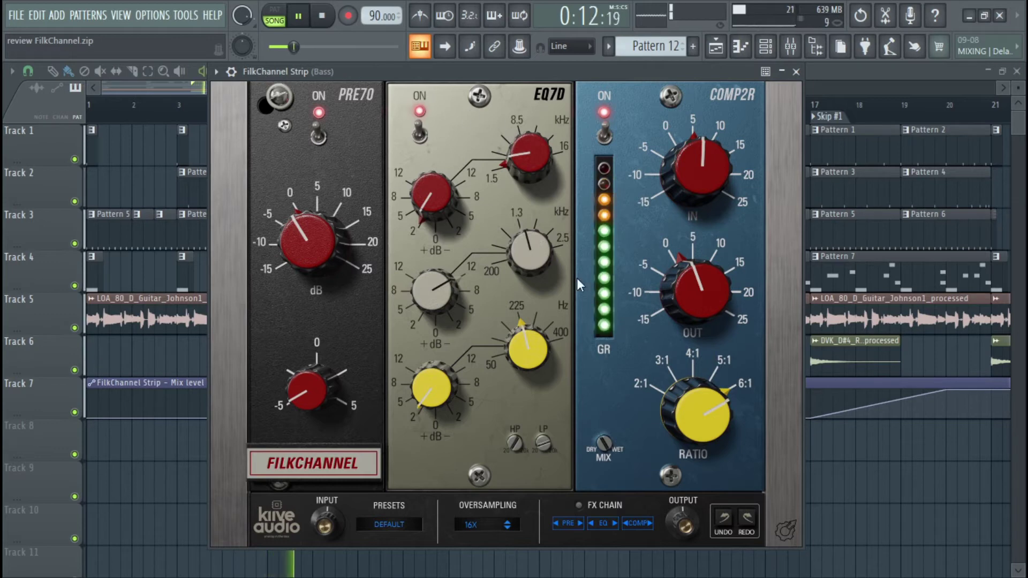
pyautogui.click(639, 523)
pyautogui.click(603, 524)
pyautogui.click(570, 523)
pyautogui.click(570, 523)
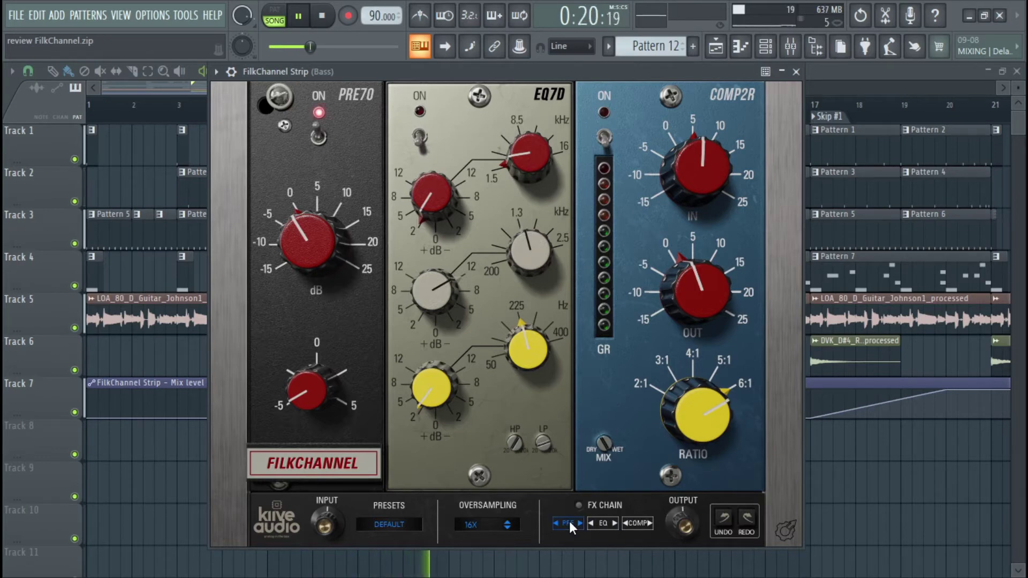
# - With playback stopped, try raising the Bass strip's PRE drive to 0.75 V and return it to its previous setting
pyautogui.moveTo(304, 266); pyautogui.dragTo(302, 239)
pyautogui.press('space')
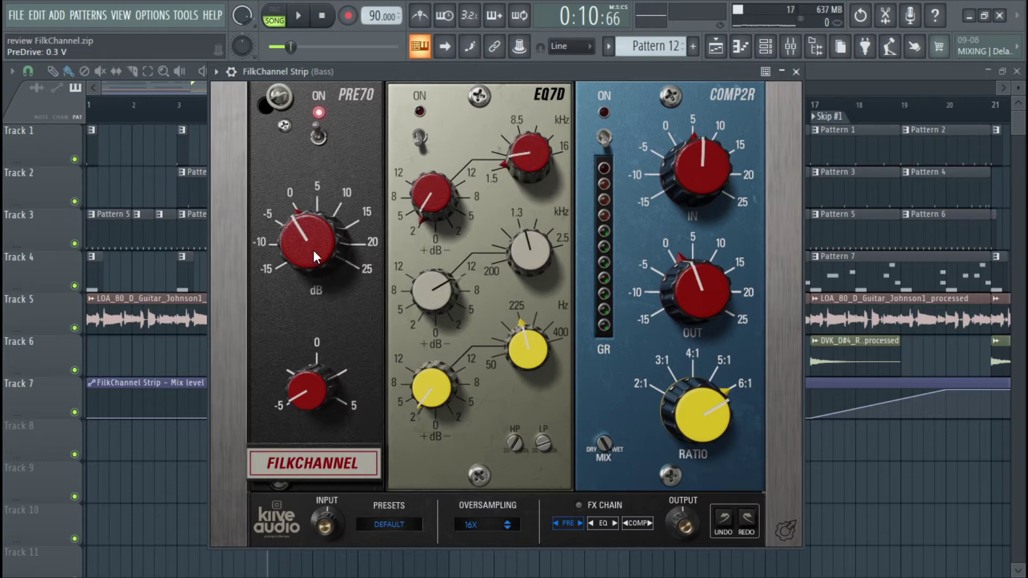
pyautogui.moveTo(329, 238); pyautogui.dragTo(333, 213)
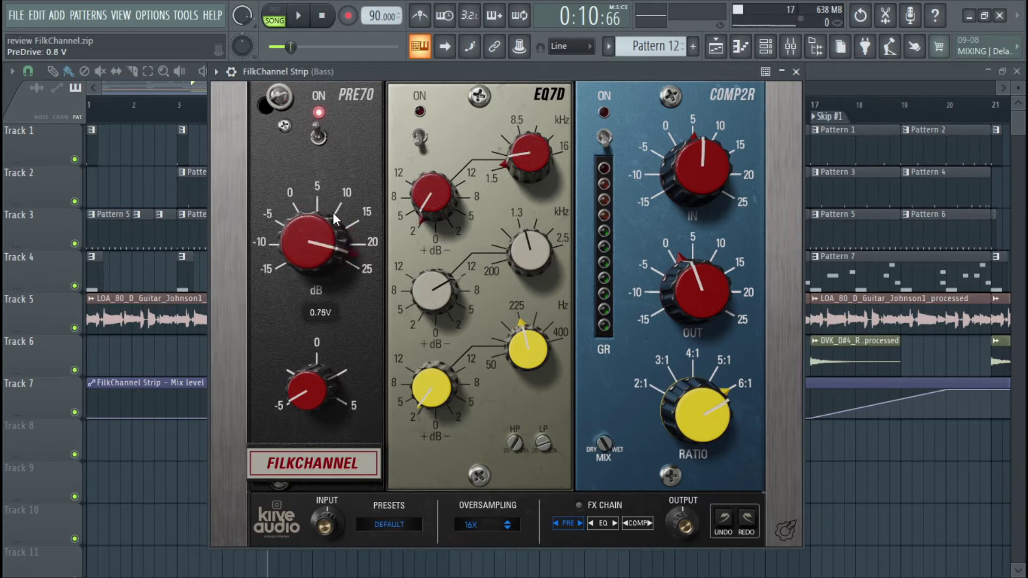
pyautogui.moveTo(333, 250); pyautogui.dragTo(332, 274)
# - Play the arrangement, toggle the Bass strip's PRE module off and on, and re-enable EQ and COMP one by one
pyautogui.press('space')
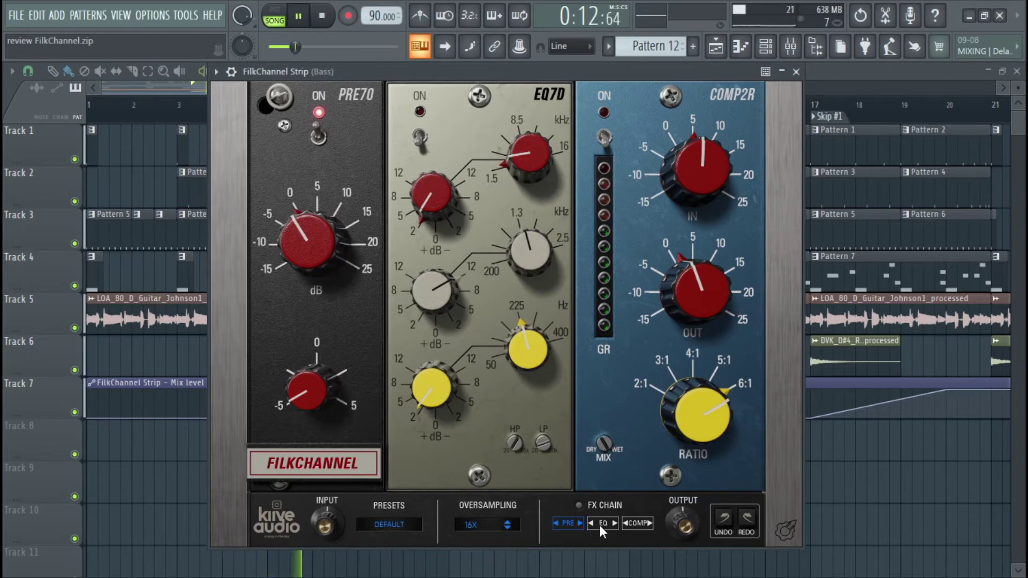
pyautogui.click(568, 525)
pyautogui.click(568, 525)
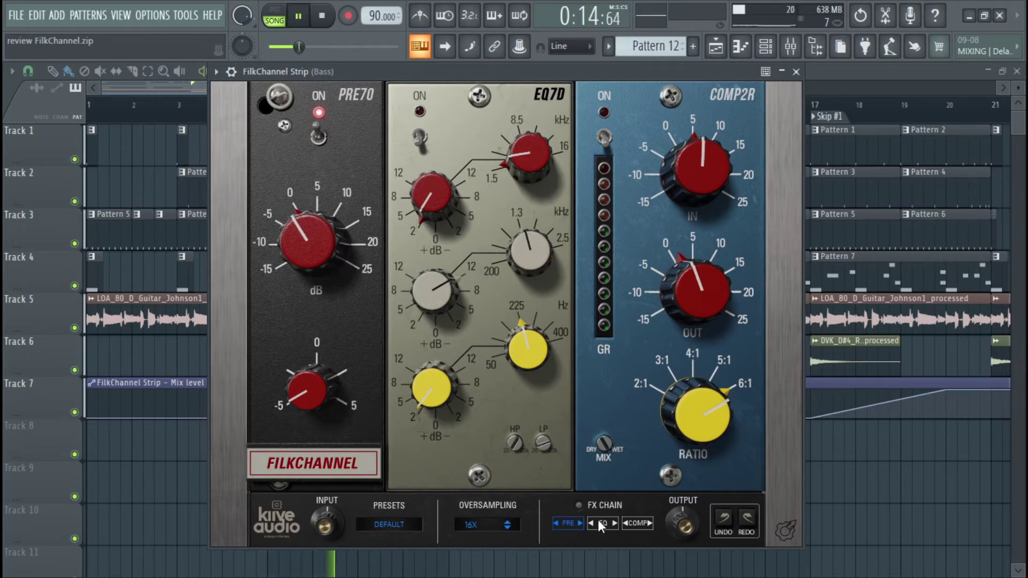
pyautogui.click(601, 522)
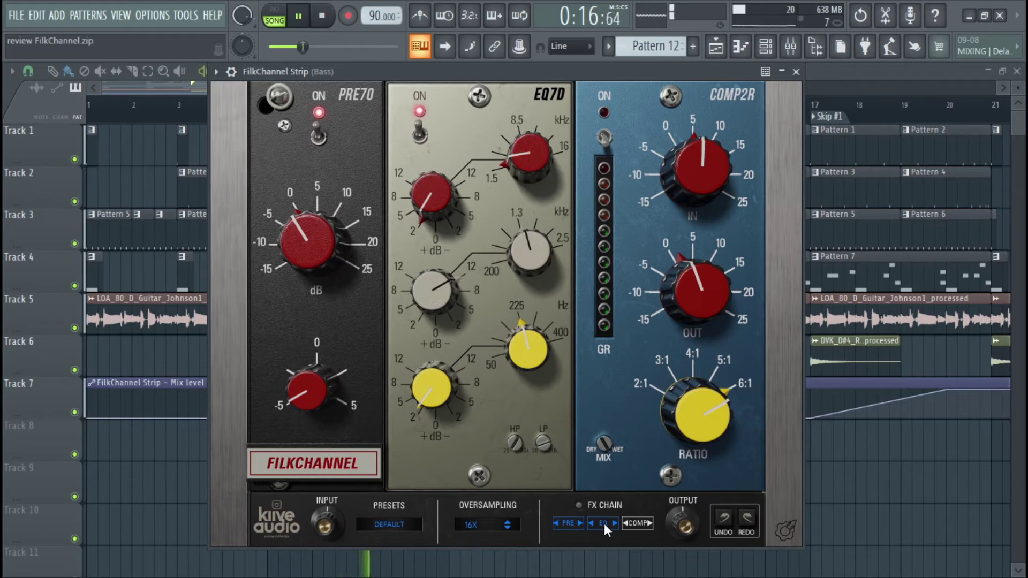
pyautogui.click(637, 524)
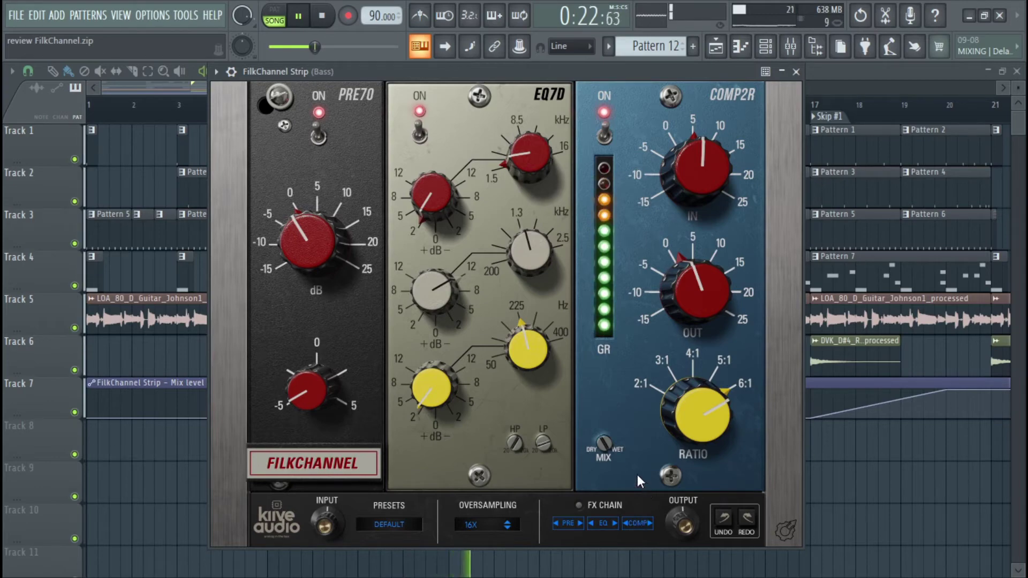
# - Compare the bass with the whole plugin switched off and on in its wrapper, and stop playback
pyautogui.click(236, 71)
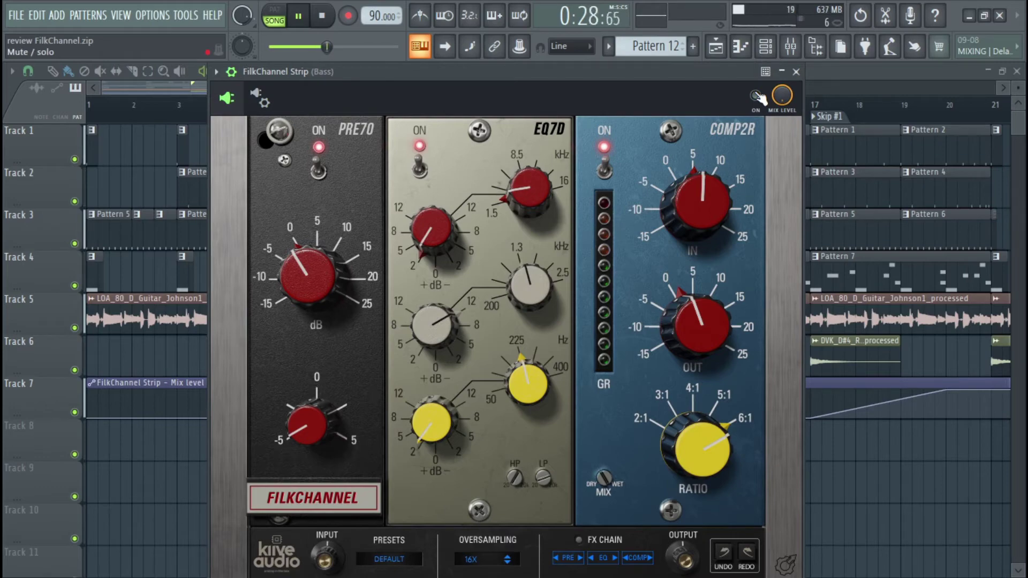
pyautogui.click(231, 71)
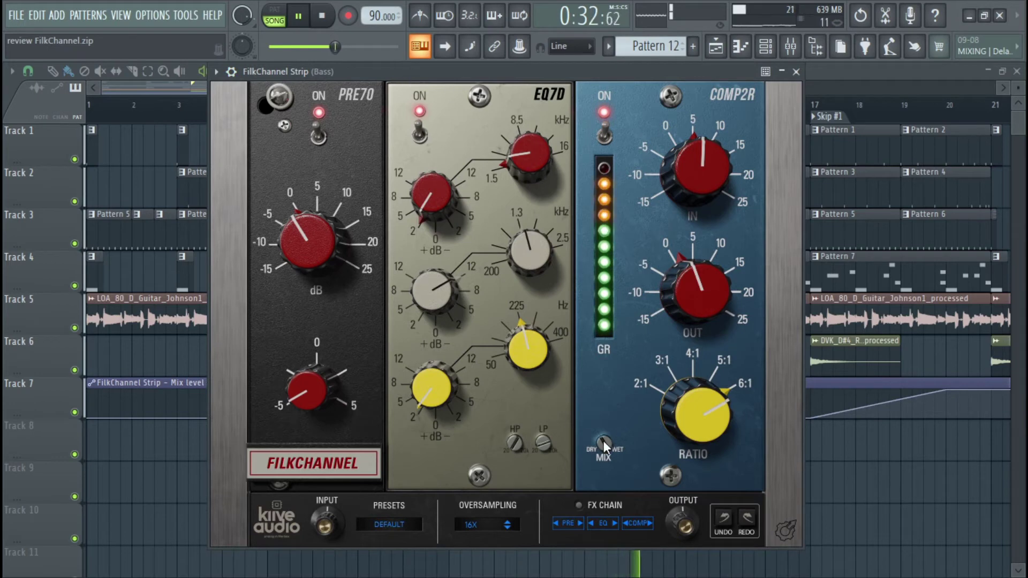
pyautogui.press('space')
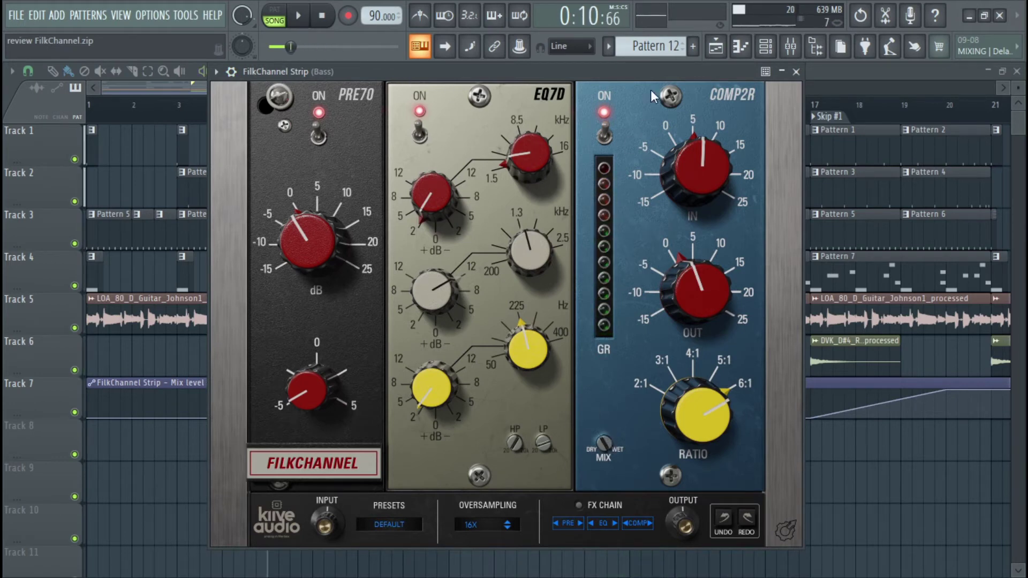
# - Close the Bass strip, open the FilkChannel Strip on the Guitar mixer track and inspect its EQ settings
pyautogui.click(797, 71)
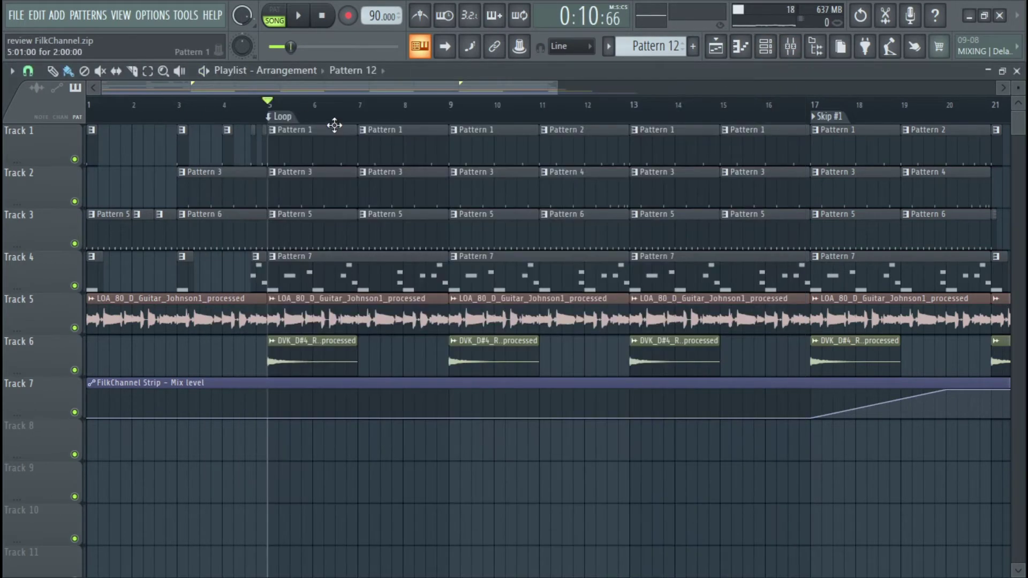
pyautogui.press('F9')
pyautogui.click(265, 196)
pyautogui.press('F9')
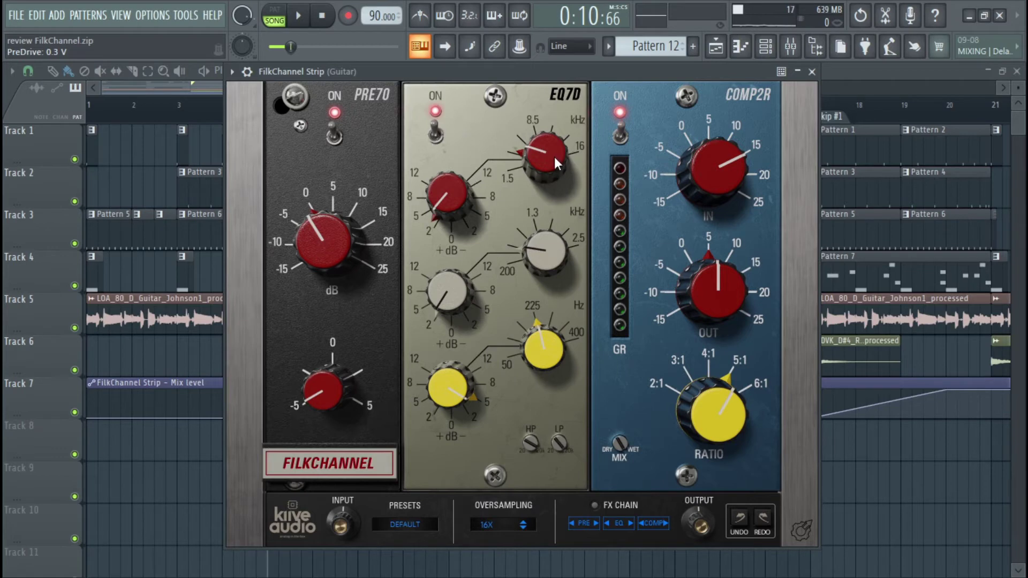
pyautogui.moveTo(449, 205)
pyautogui.moveTo(539, 251)
# - Set the Guitar strip's mid-band EQ frequency to 500 Hz
pyautogui.doubleClick(539, 252)
pyautogui.write('500')
pyautogui.press('Return')
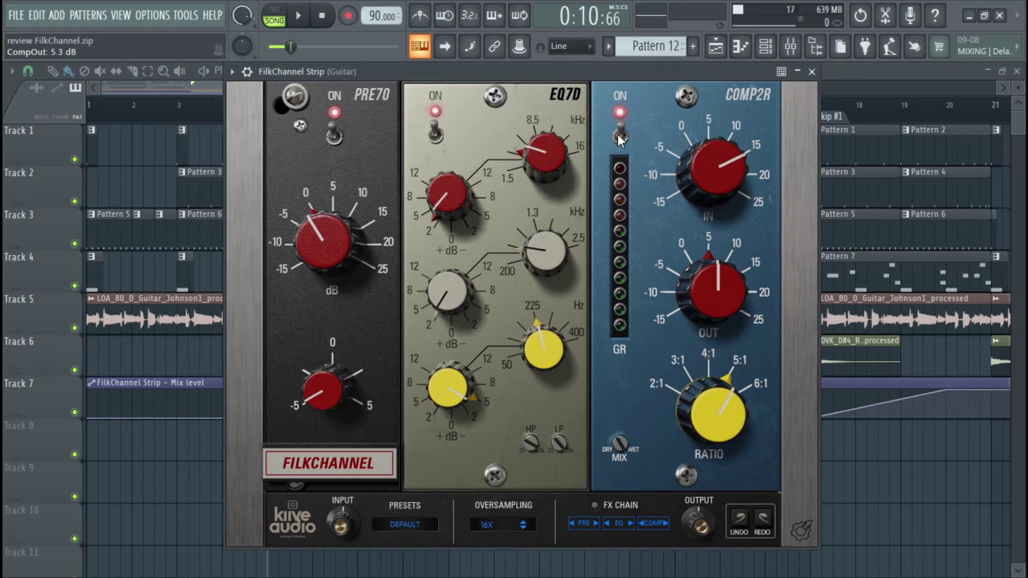
# - Check the Guitar strip's wrapper settings, then play the arrangement with its modules bypassed and compare PRE off and on
pyautogui.click(247, 71)
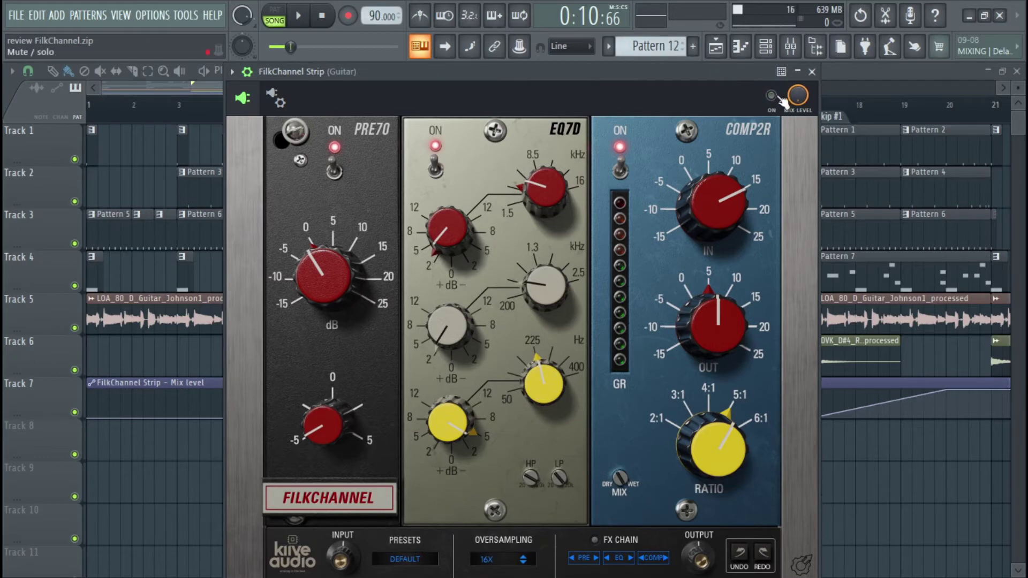
pyautogui.click(247, 72)
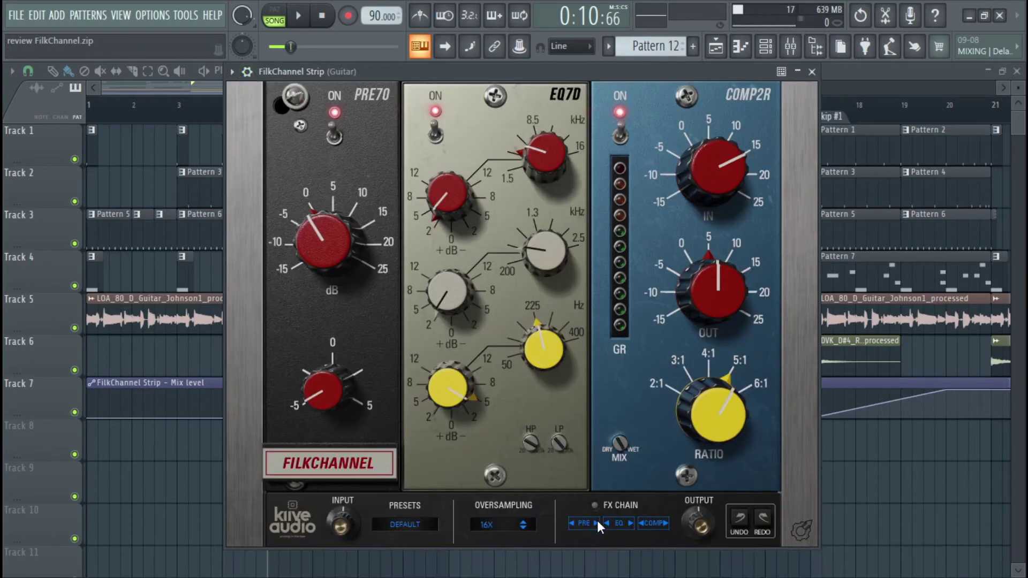
pyautogui.press('space')
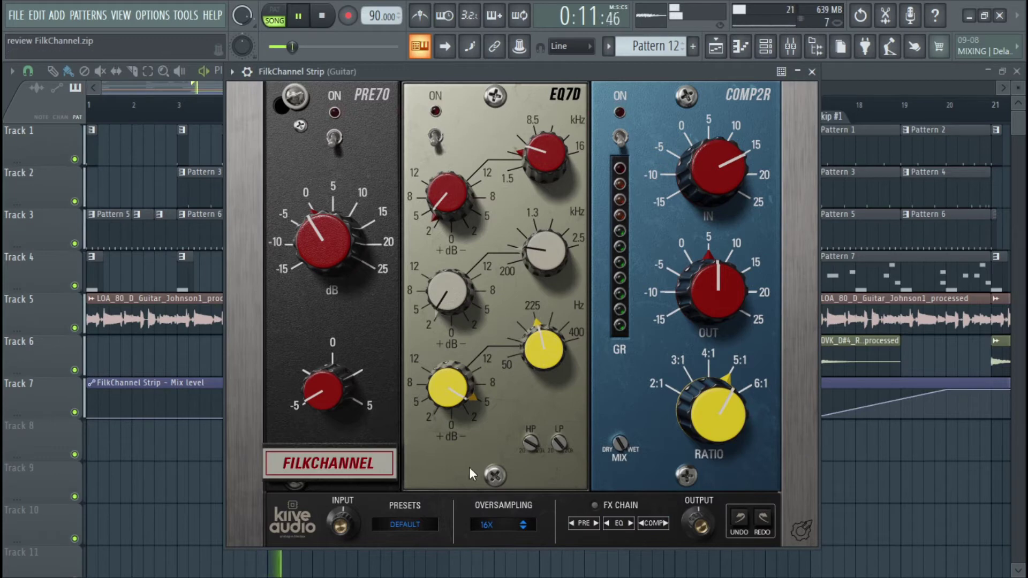
pyautogui.click(586, 524)
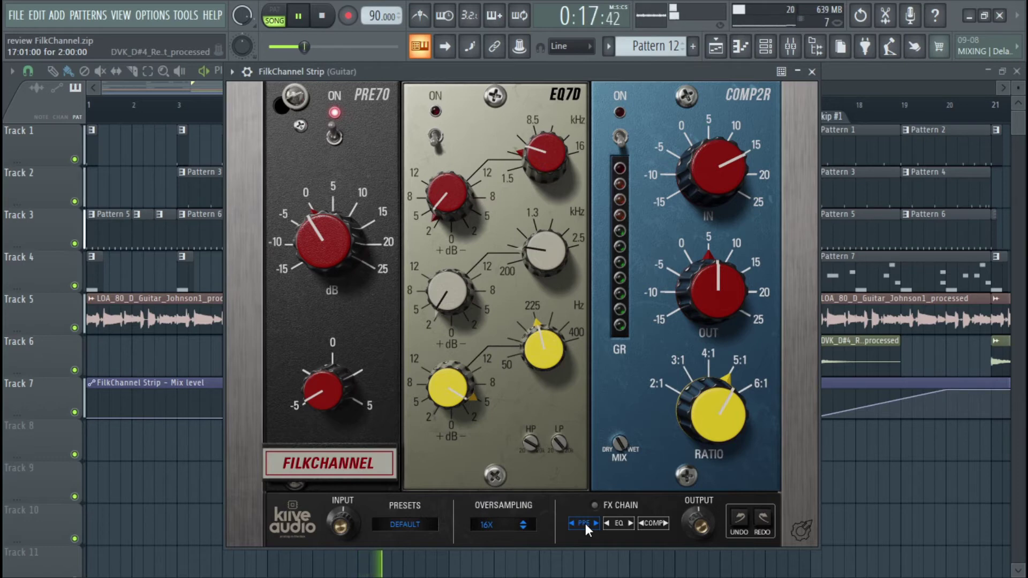
pyautogui.click(586, 524)
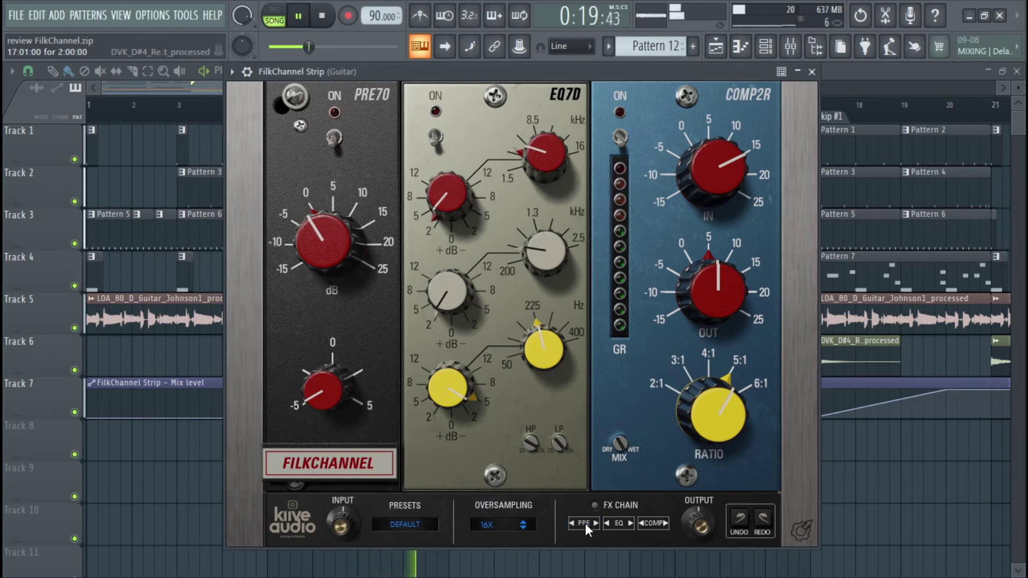
pyautogui.click(586, 524)
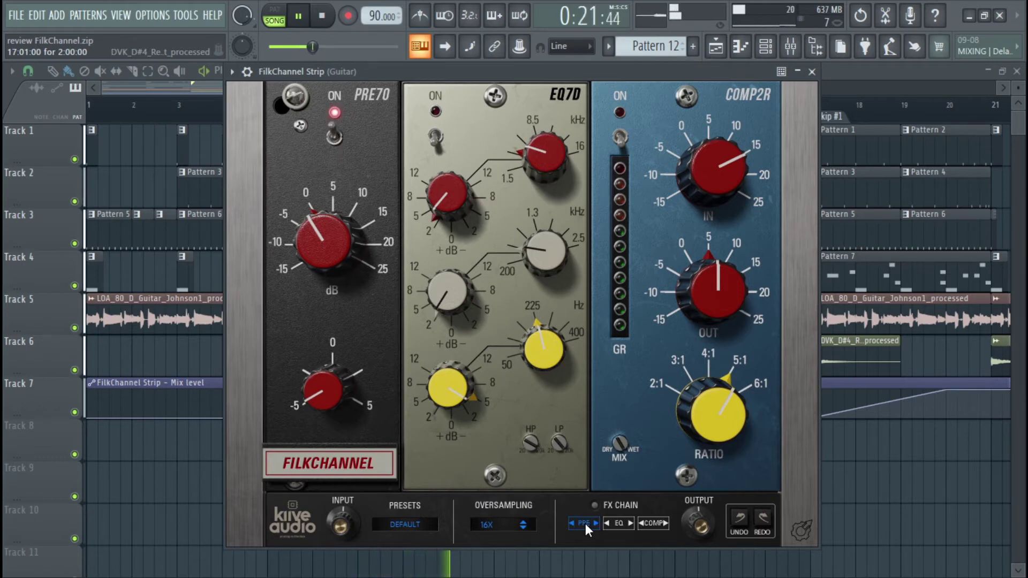
# - Enable the Guitar strip's EQ during playback, compare it off and on, leave it active and stop playback
pyautogui.click(618, 523)
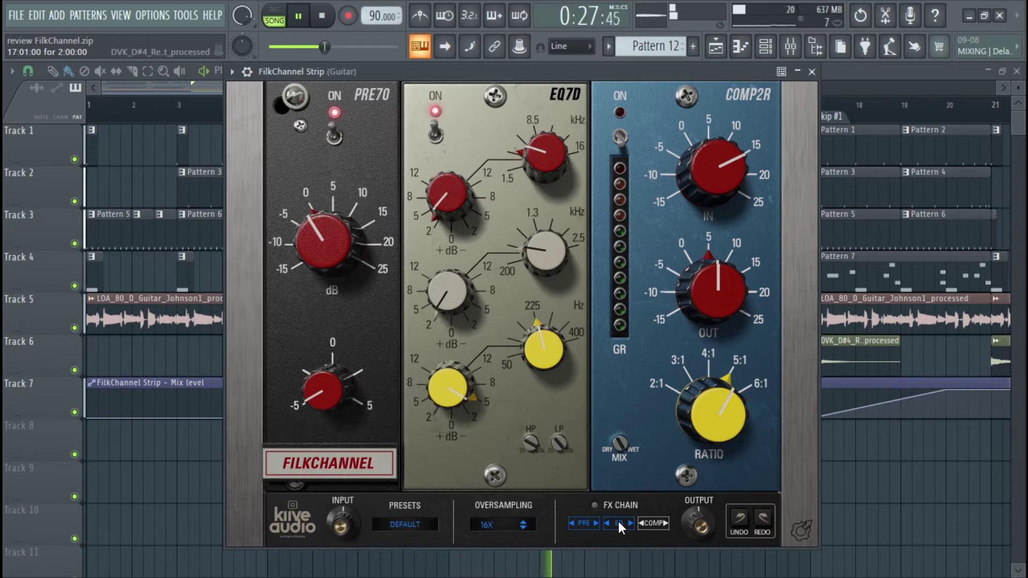
pyautogui.click(618, 522)
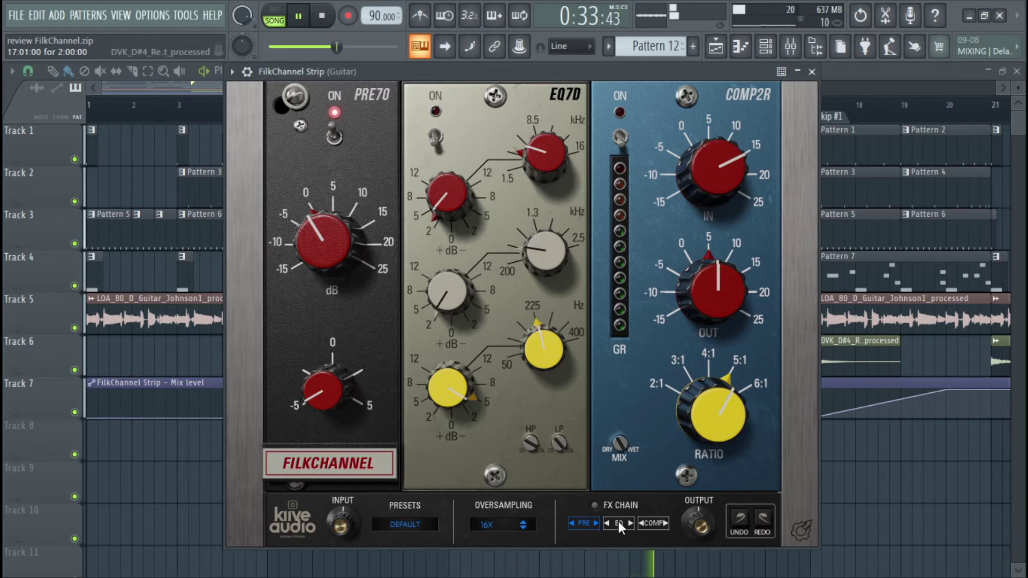
pyautogui.click(619, 522)
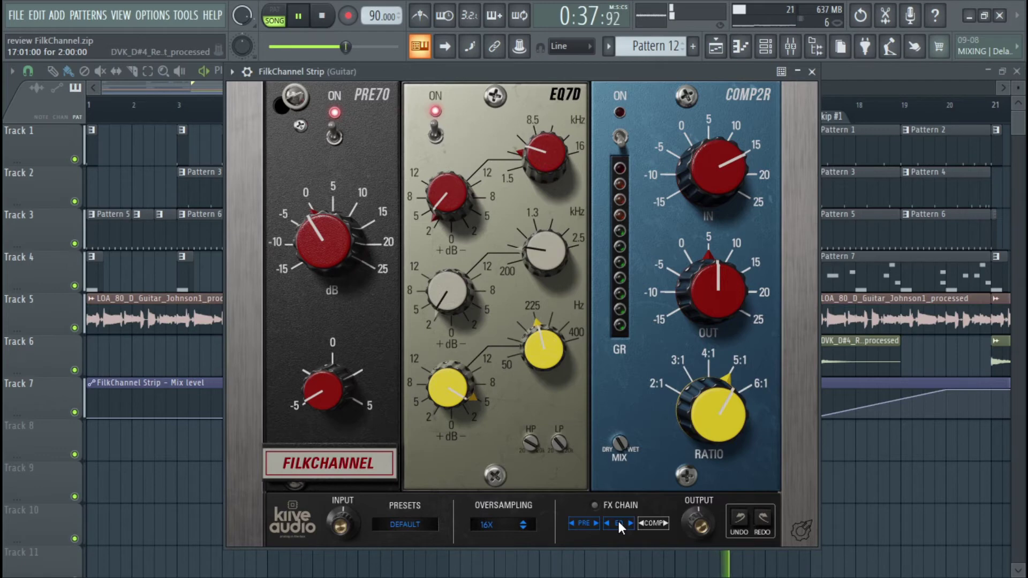
pyautogui.press('space')
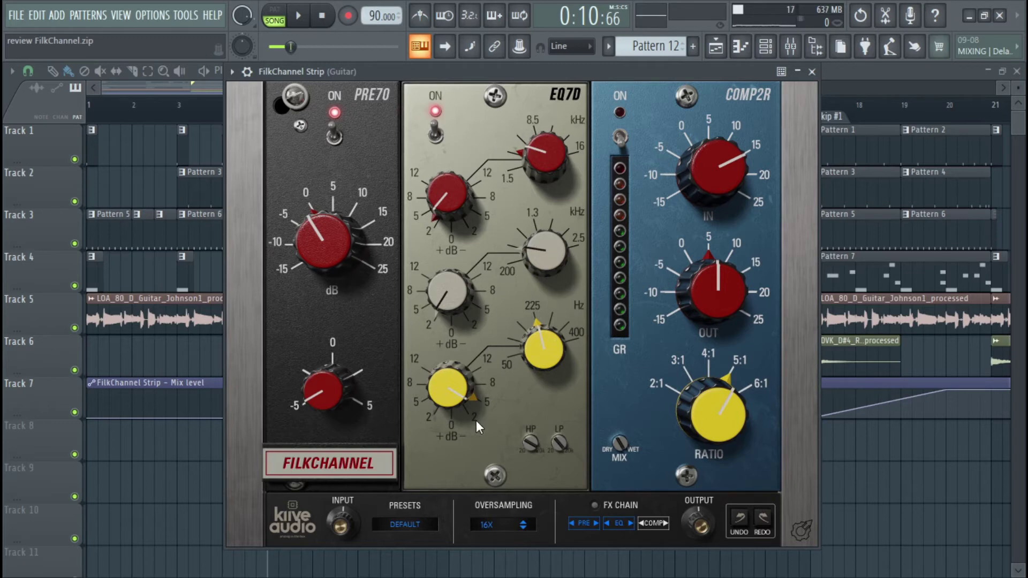
# - Replay the arrangement, compare the guitar with the EQ off and on again, and enable the COMP module
pyautogui.click(622, 523)
pyautogui.click(622, 523)
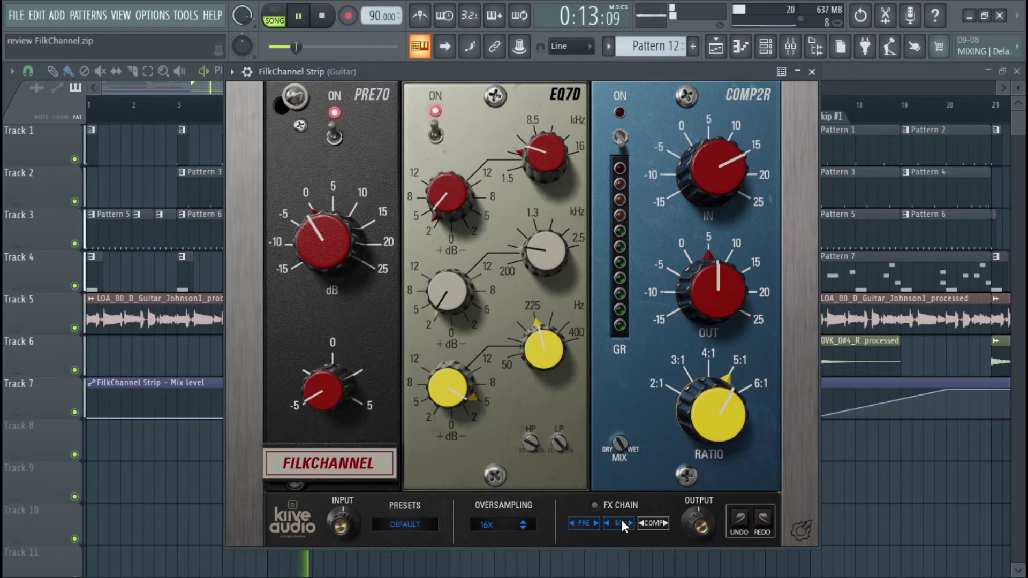
pyautogui.click(621, 522)
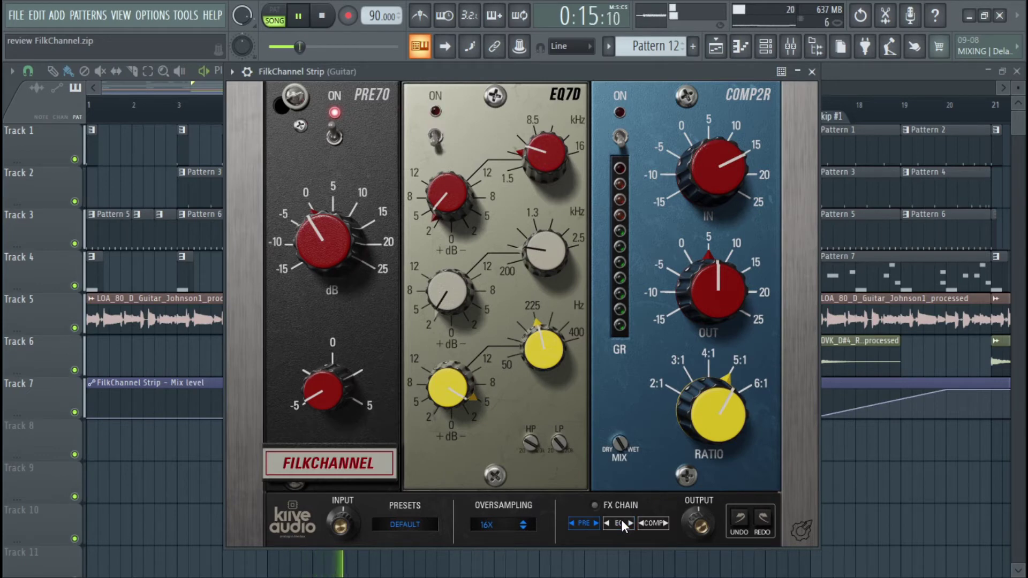
pyautogui.click(622, 523)
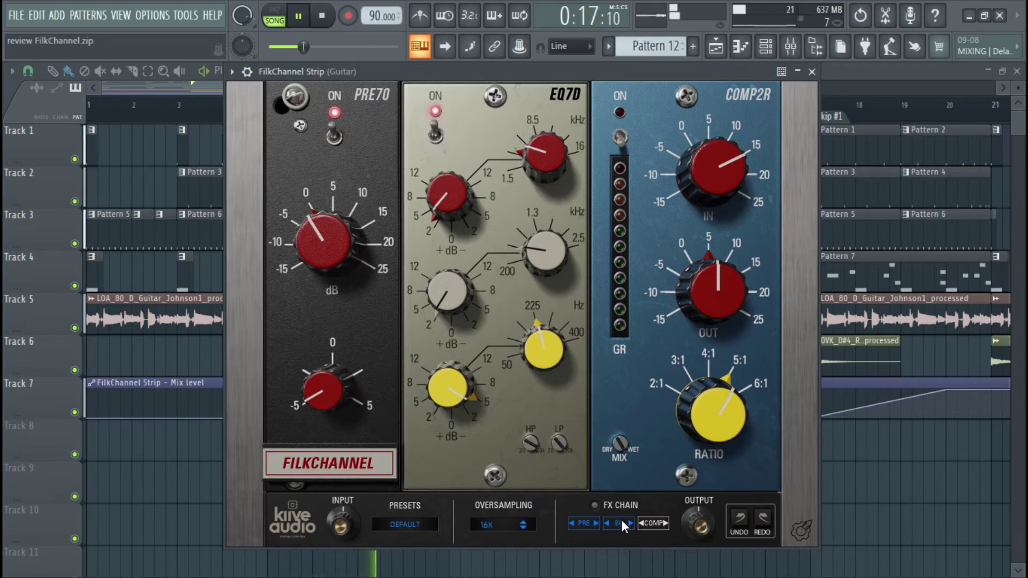
pyautogui.click(654, 524)
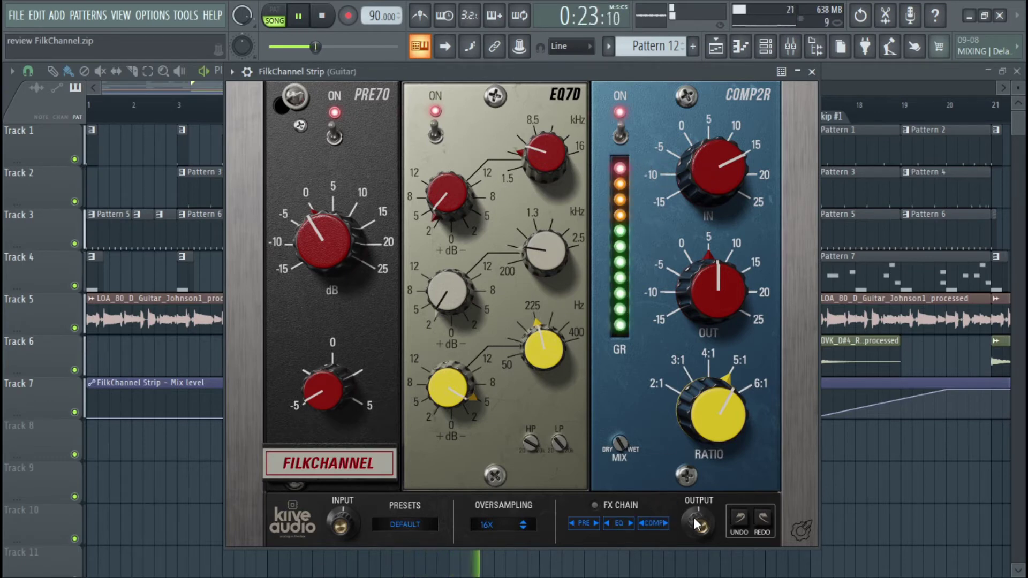
# - Audition the Guitar strip's compressor input at 25 dB, raise its output slightly and set the input to 15.7 dB
pyautogui.moveTo(716, 189); pyautogui.dragTo(721, 155)
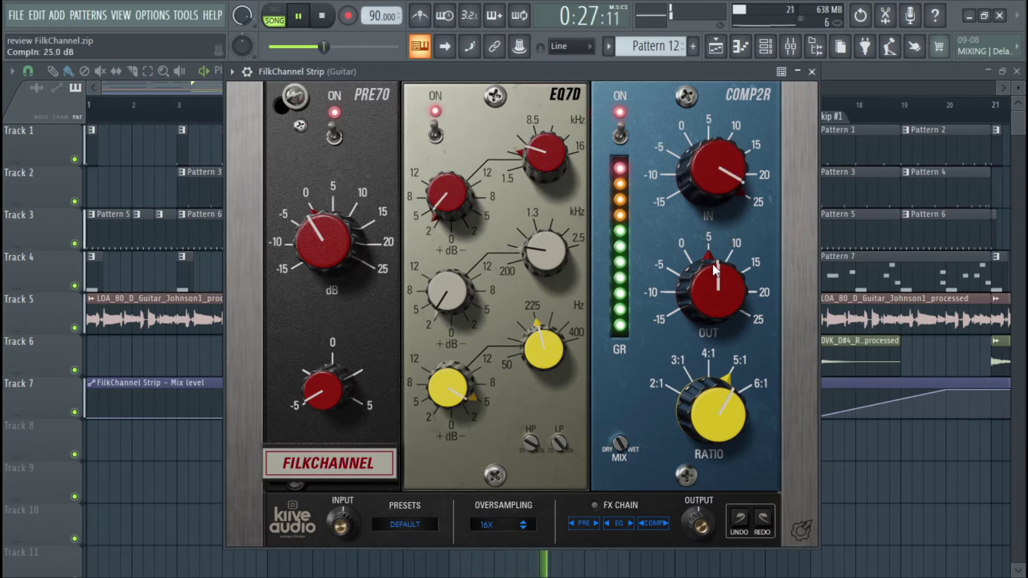
pyautogui.moveTo(714, 295); pyautogui.dragTo(709, 294)
pyautogui.moveTo(622, 443); pyautogui.dragTo(625, 414)
pyautogui.moveTo(715, 152); pyautogui.dragTo(710, 175)
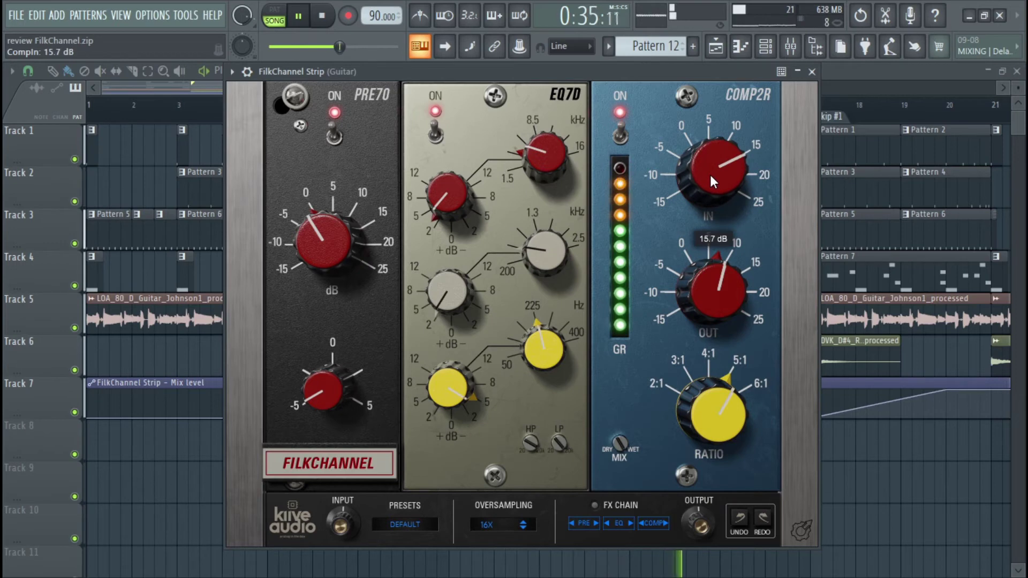
# - Bypass the Guitar strip's PRE, EQ and COMP modules during playback to hear the unprocessed guitar
pyautogui.click(592, 523)
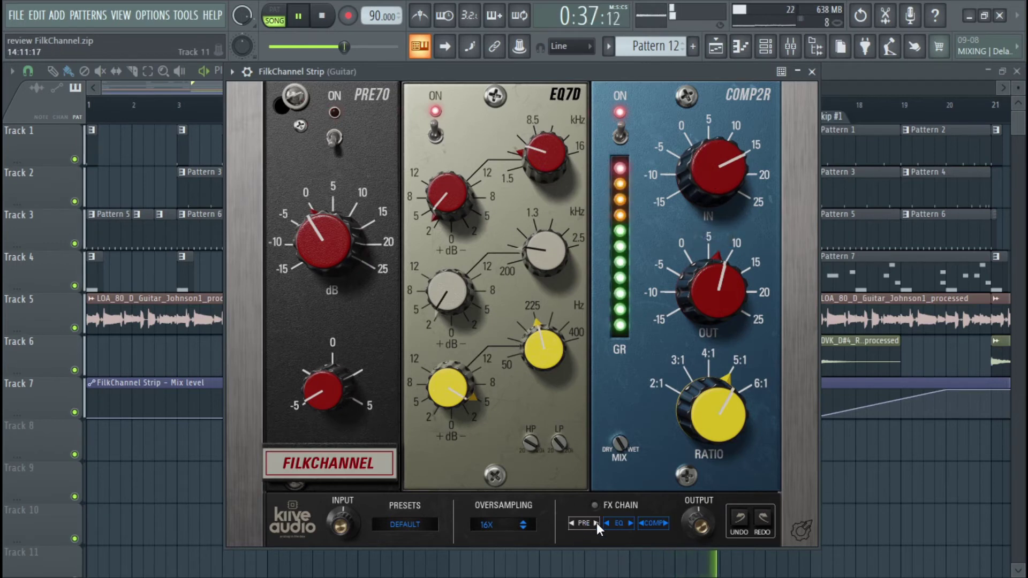
pyautogui.click(620, 523)
pyautogui.click(647, 522)
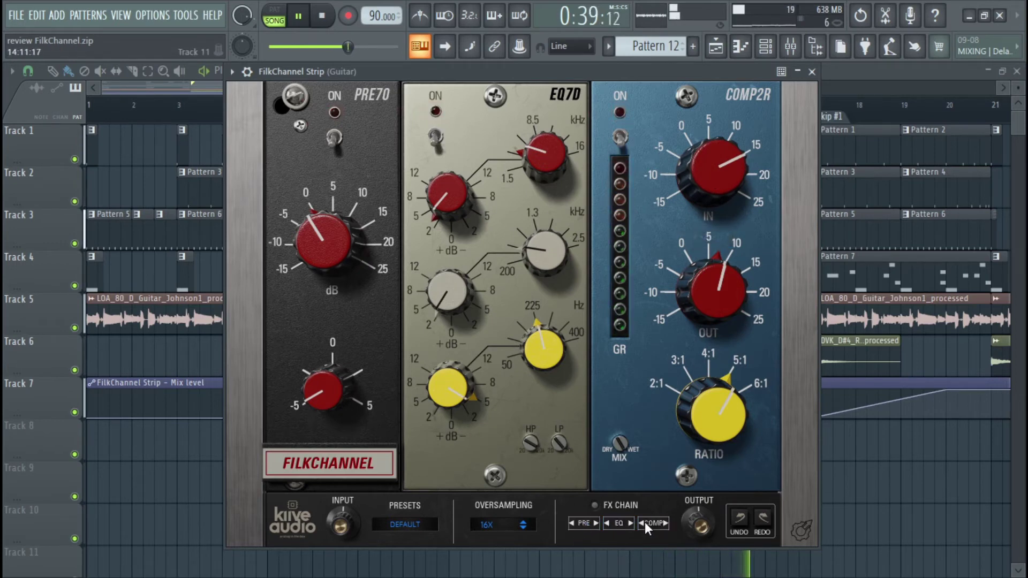
# - Move the Guitar strip's EQ after COMP and compare the reordered FX chain off and on during playback
pyautogui.moveTo(618, 522); pyautogui.dragTo(645, 524)
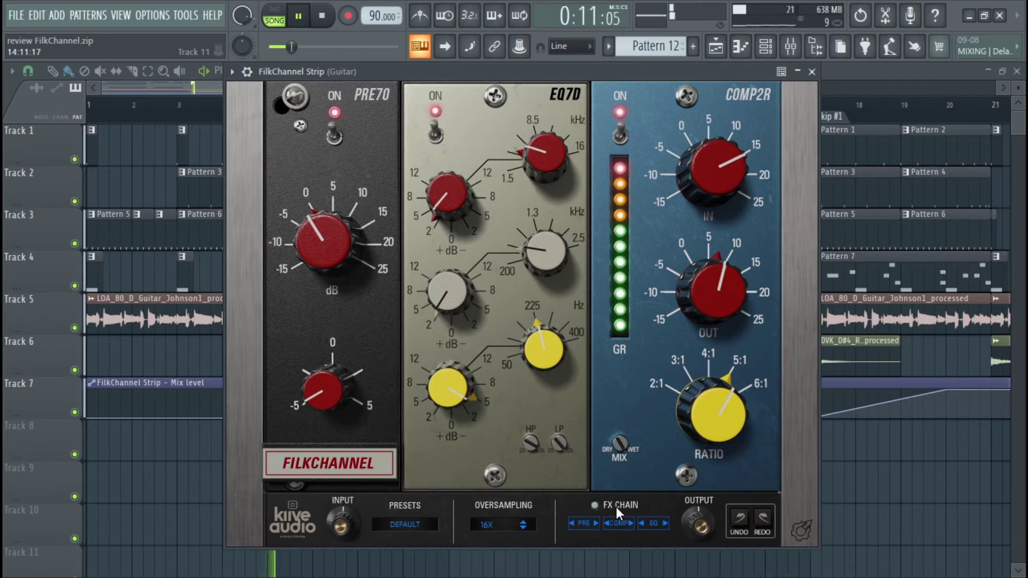
pyautogui.click(617, 507)
pyautogui.click(617, 507)
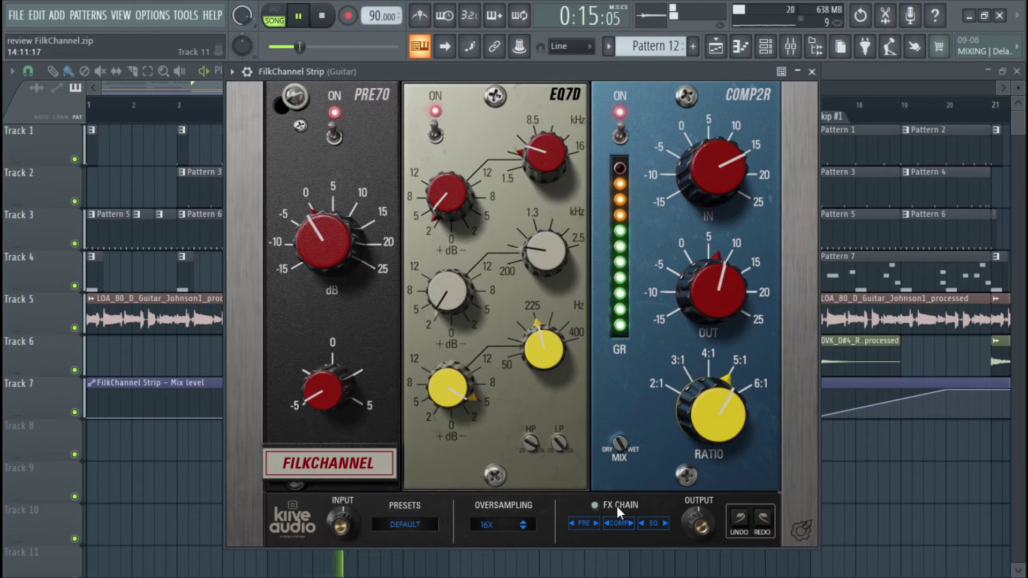
# - Switch off the Guitar strip's custom FX chain order, compare PRE off and on during playback, and save the project
pyautogui.click(618, 505)
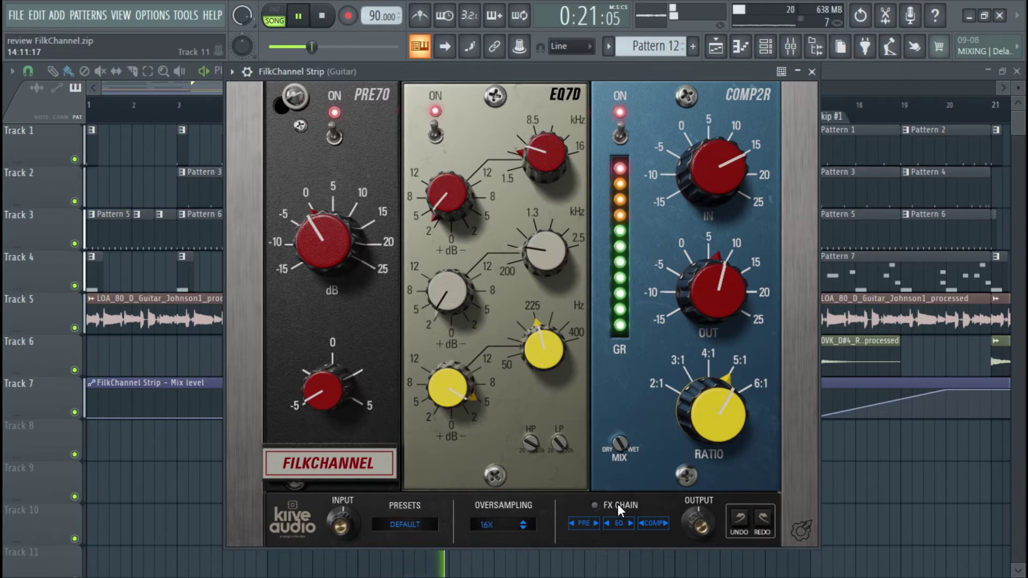
pyautogui.click(584, 526)
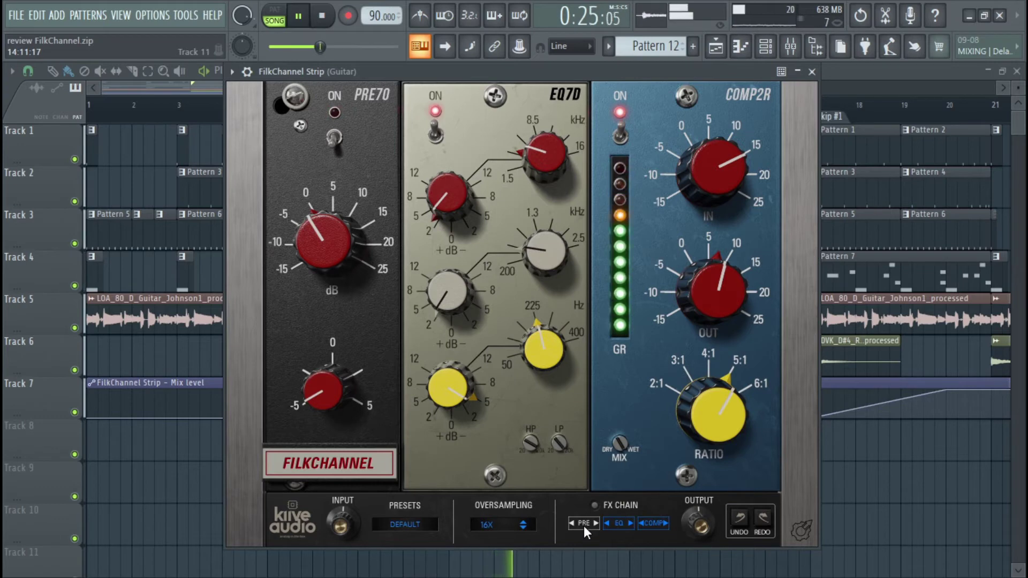
pyautogui.click(583, 524)
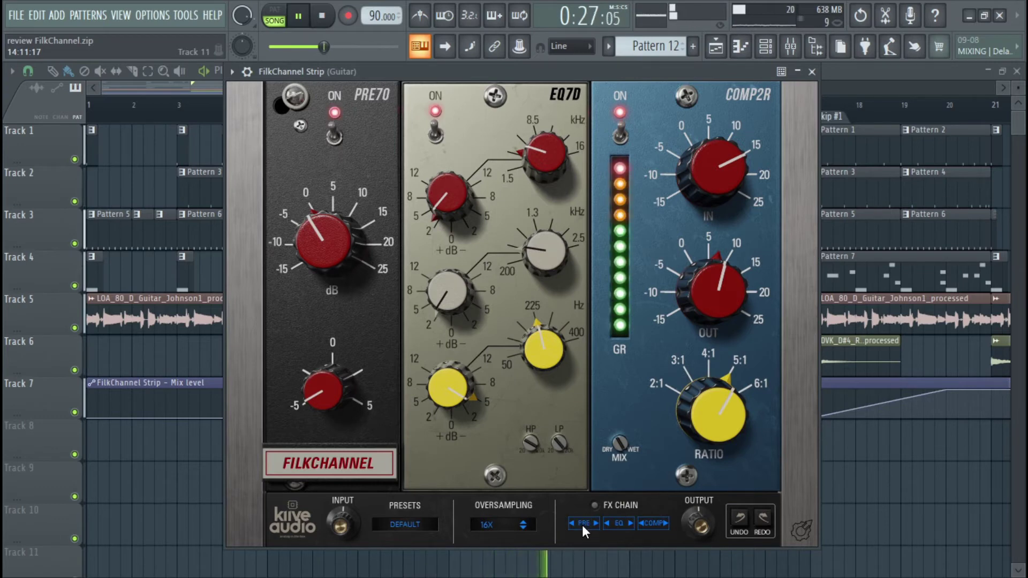
pyautogui.hotkey('ctrl', 's')
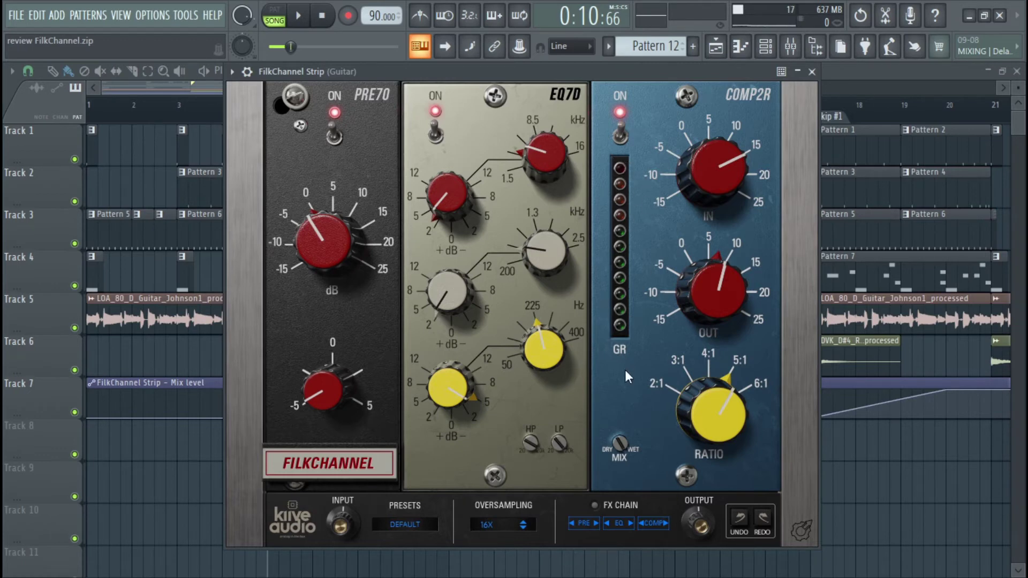
# - Show the Guitar strip's wrapper settings and hide them again
pyautogui.moveTo(618, 461)
pyautogui.moveTo(632, 414); pyautogui.dragTo(640, 363)
pyautogui.moveTo(622, 442); pyautogui.dragTo(621, 422)
pyautogui.click(247, 71)
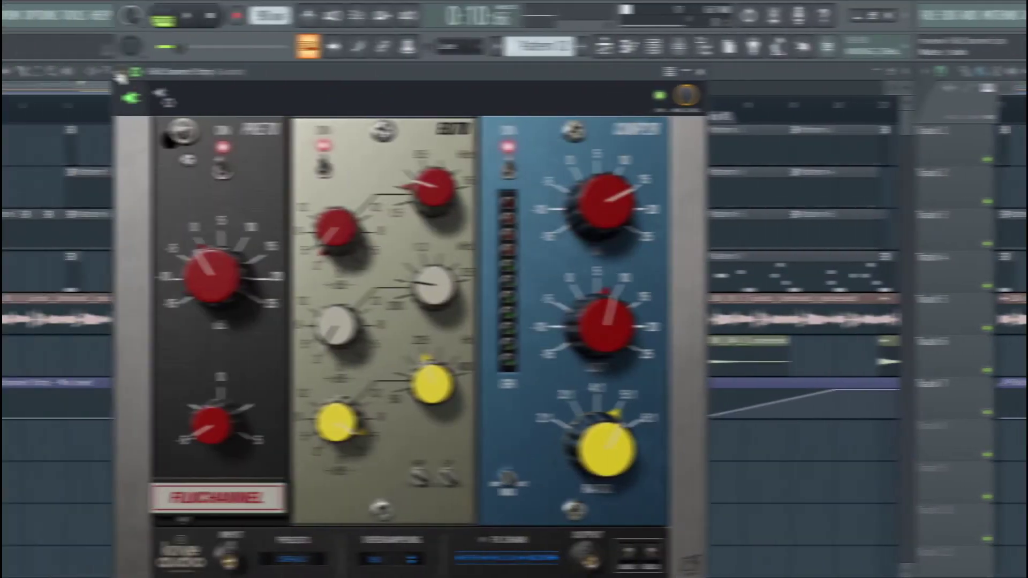
pyautogui.click(247, 71)
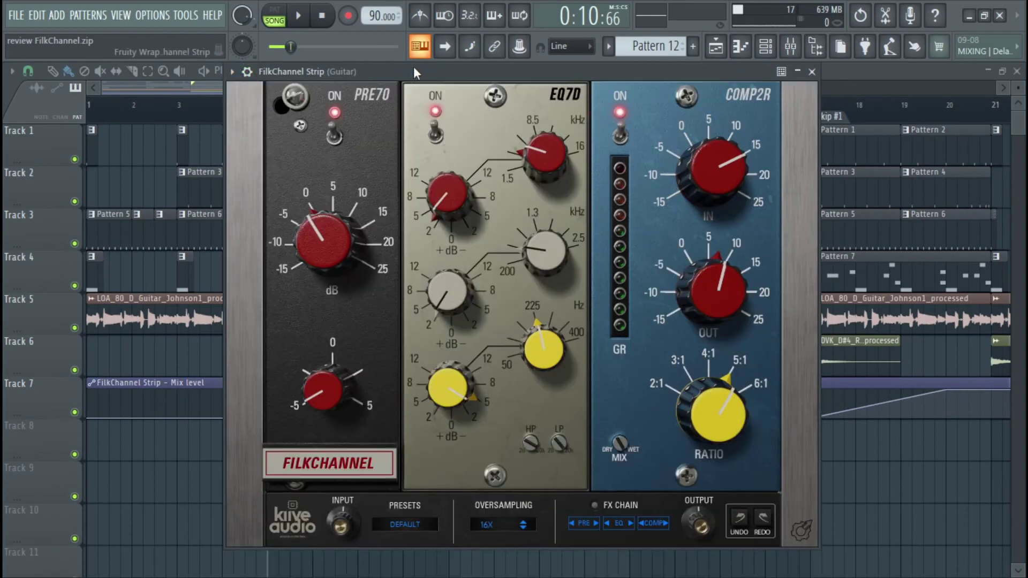
# - Turn off the DrumBus strip's EQ and COMP modules so that only PRE is active, and start playback
pyautogui.moveTo(414, 66); pyautogui.dragTo(417, 68)
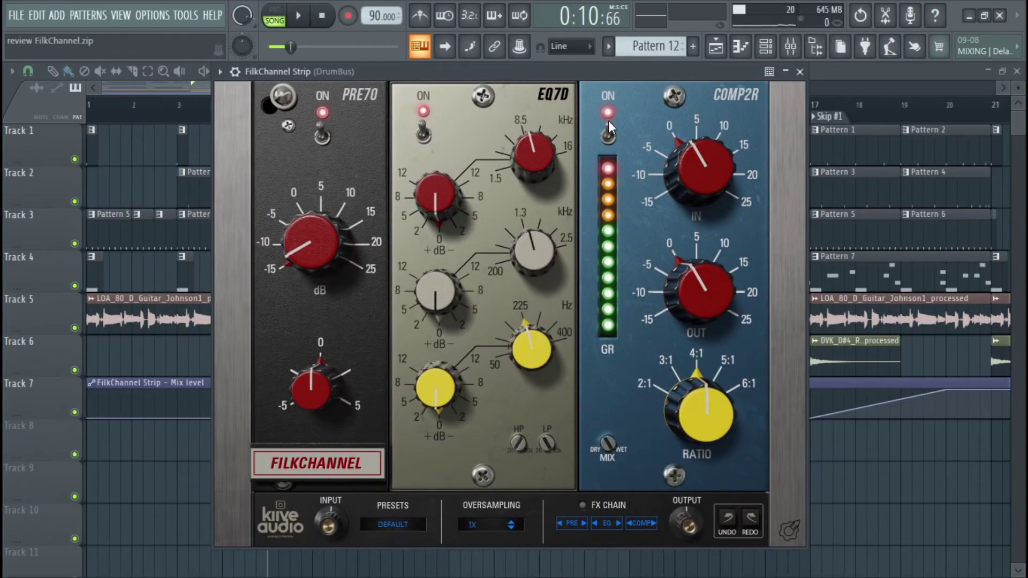
pyautogui.click(609, 126)
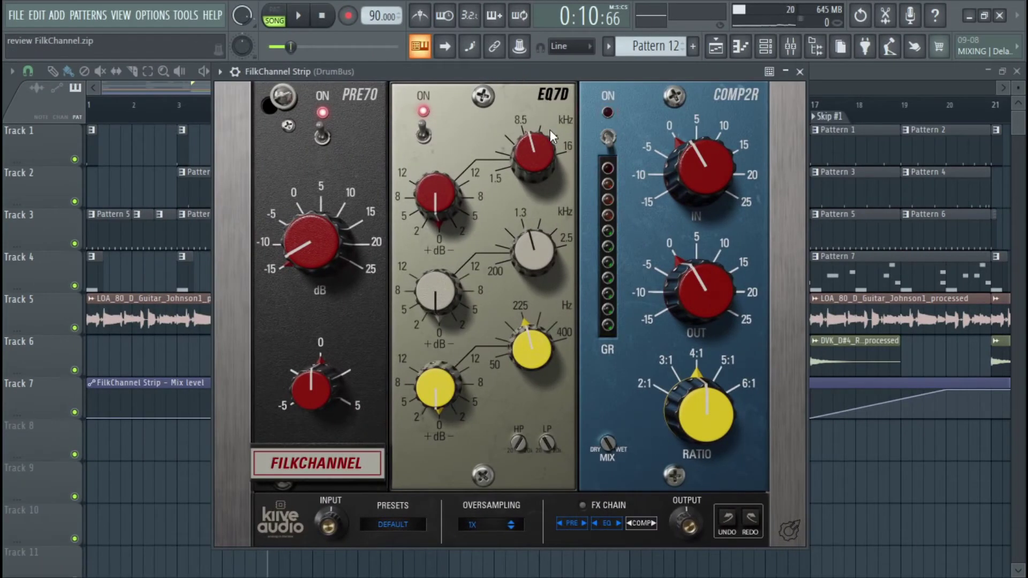
pyautogui.moveTo(393, 72)
pyautogui.mouseDown()
pyautogui.moveTo(427, 73)
pyautogui.moveTo(410, 80)
pyautogui.mouseUp()
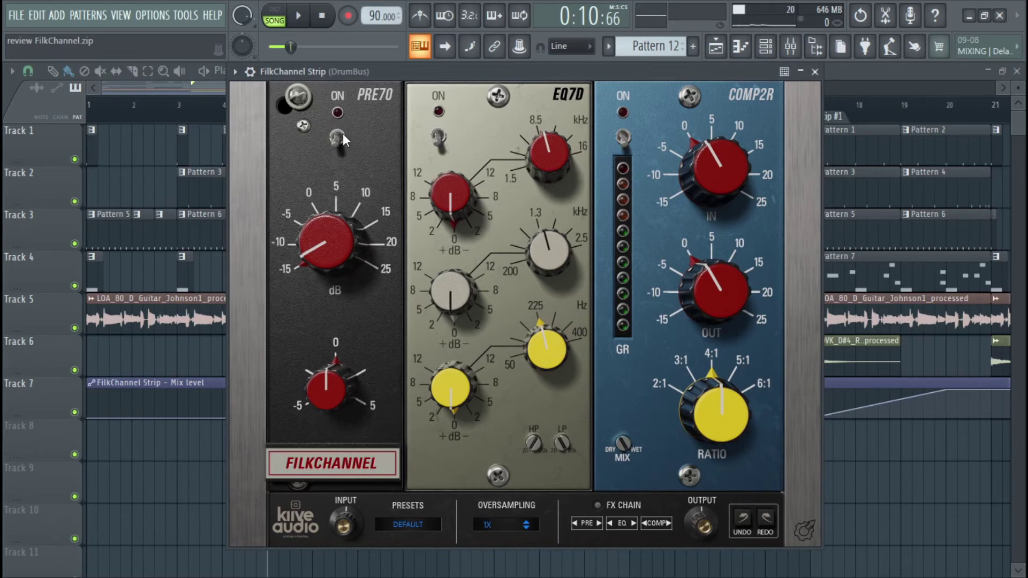
pyautogui.press('space')
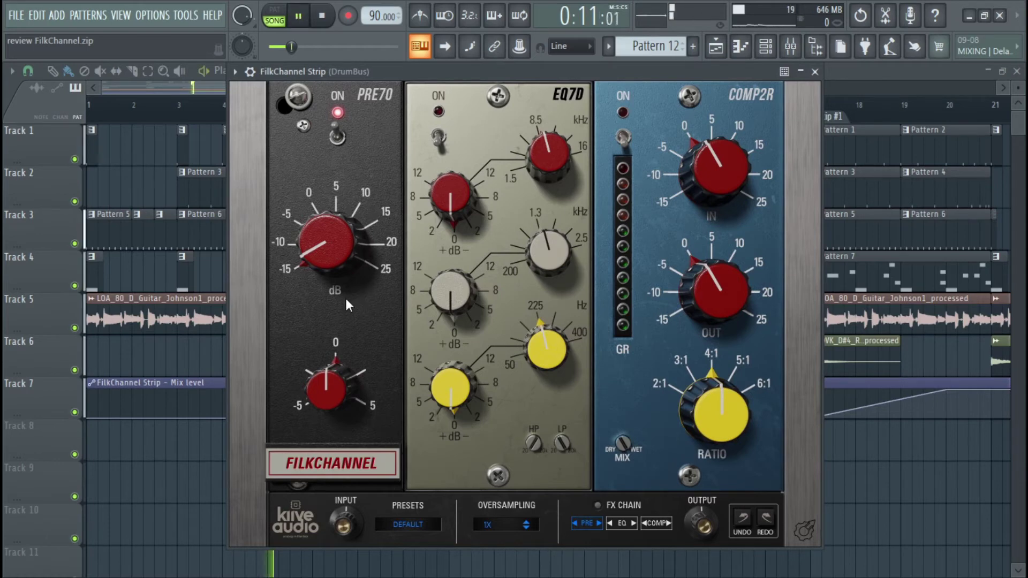
# - Set the DrumBus PRE drive to 0.30 V with its output at -5, and compare PRE off and on
pyautogui.moveTo(320, 258); pyautogui.dragTo(322, 188)
pyautogui.moveTo(326, 383); pyautogui.dragTo(330, 453)
pyautogui.moveTo(342, 215); pyautogui.dragTo(330, 235)
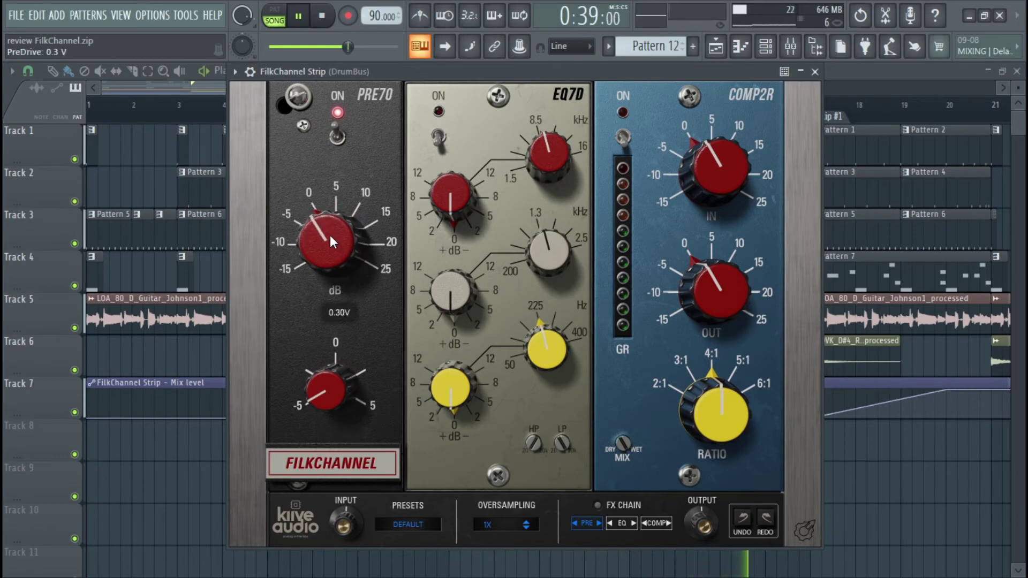
pyautogui.click(338, 137)
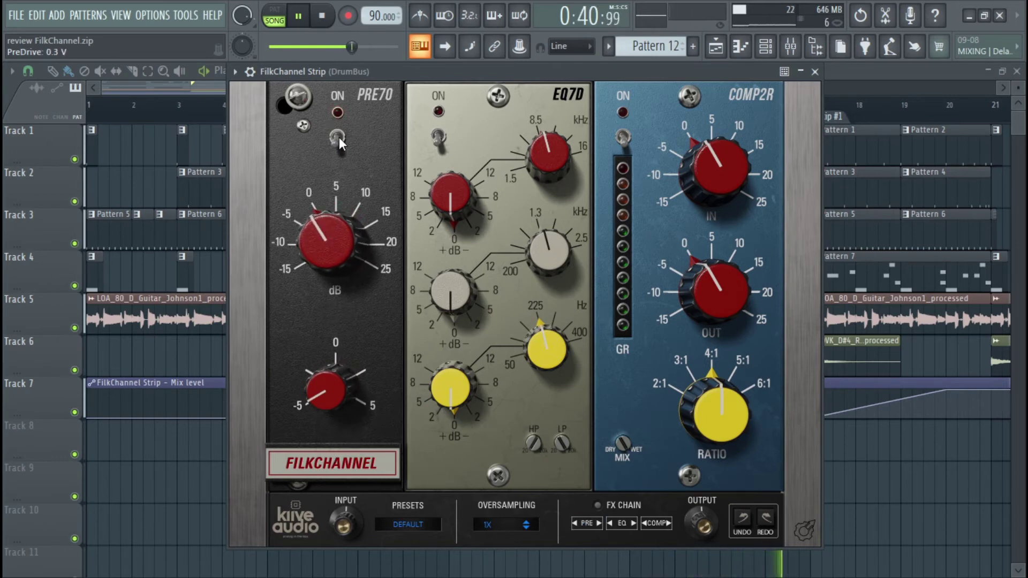
pyautogui.click(337, 137)
# - Audition the DrumBus PRE at up to 0.58 V against bypass, settle the drive at 0.41 V and re-enable PRE
pyautogui.moveTo(333, 246)
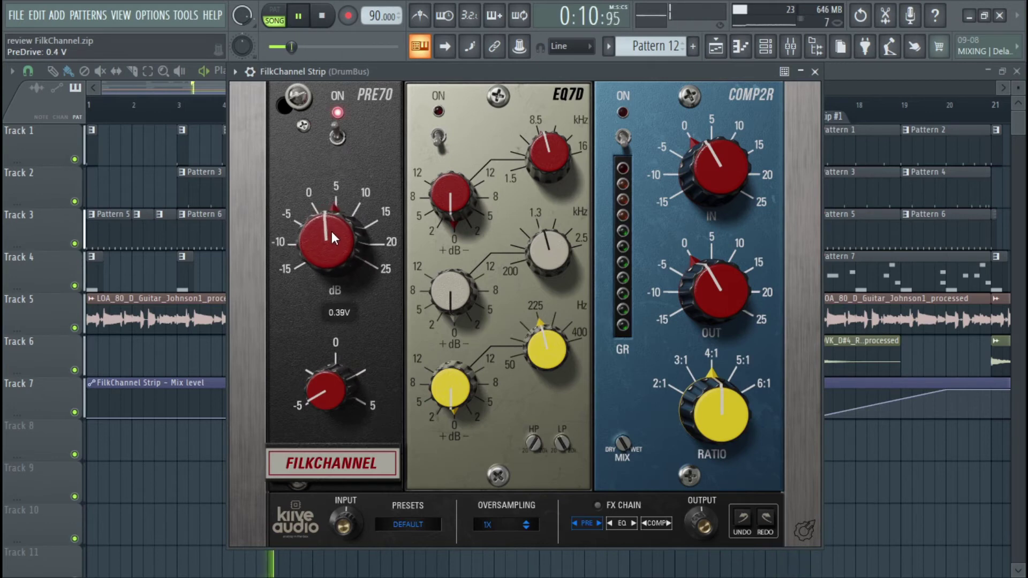
pyautogui.scroll(2, 330, 243)
pyautogui.moveTo(330, 243); pyautogui.dragTo(330, 217)
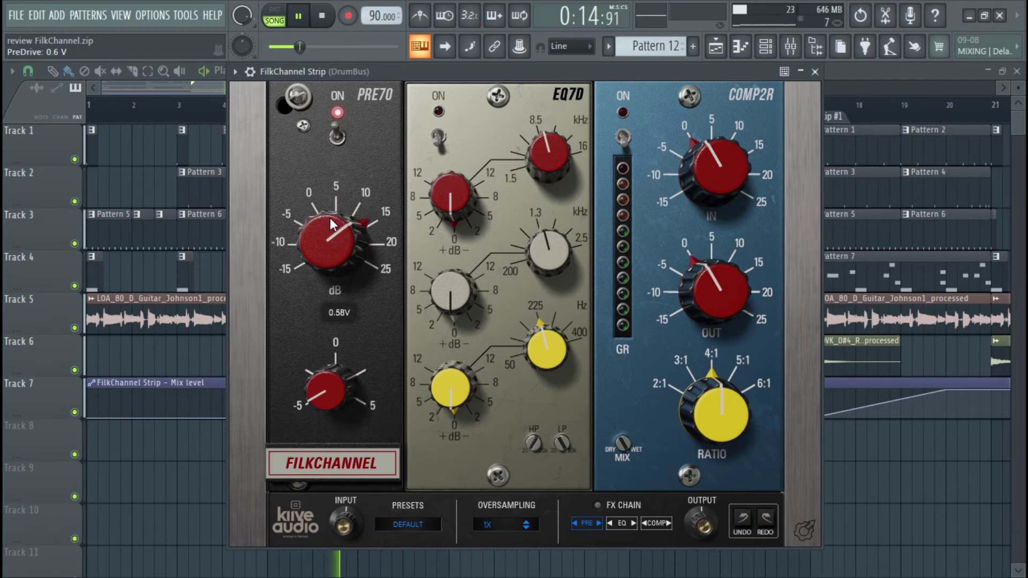
pyautogui.click(338, 138)
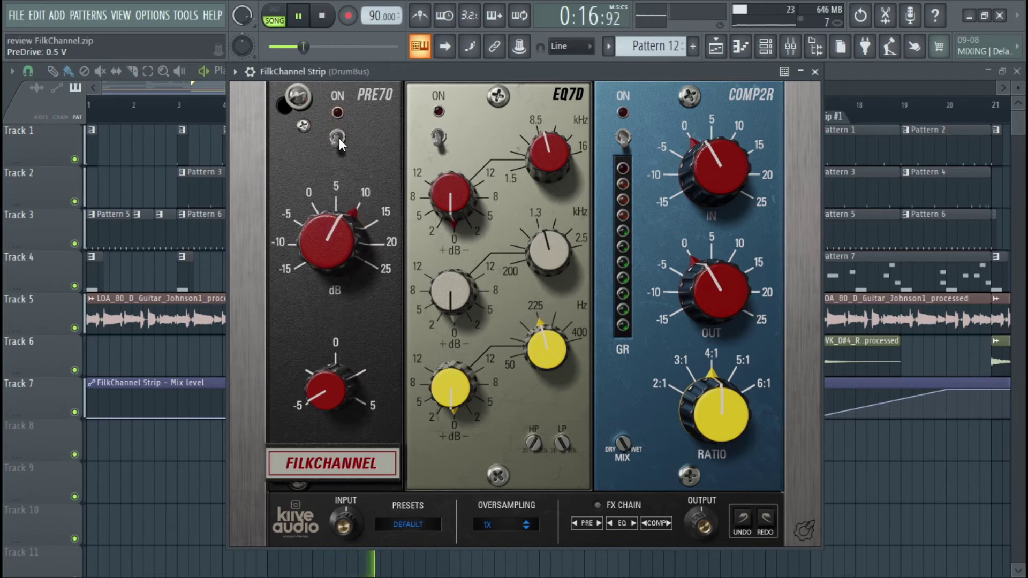
pyautogui.click(338, 138)
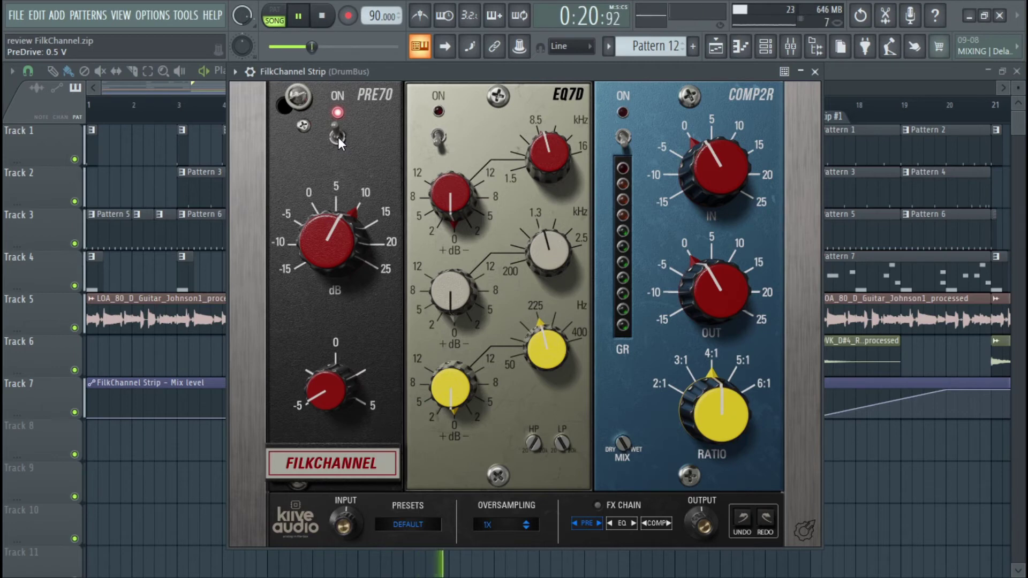
pyautogui.click(338, 139)
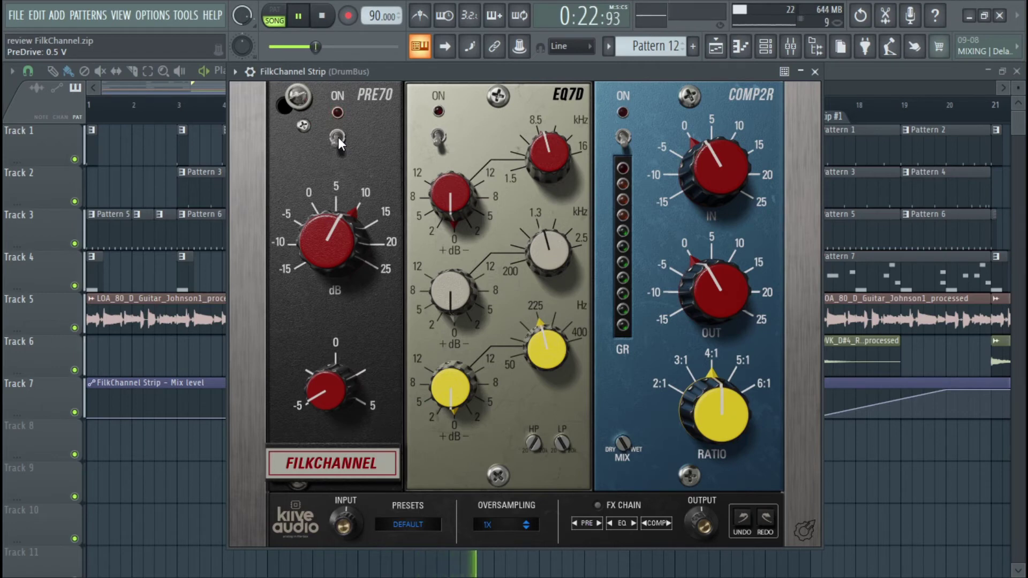
pyautogui.moveTo(342, 224); pyautogui.dragTo(342, 236)
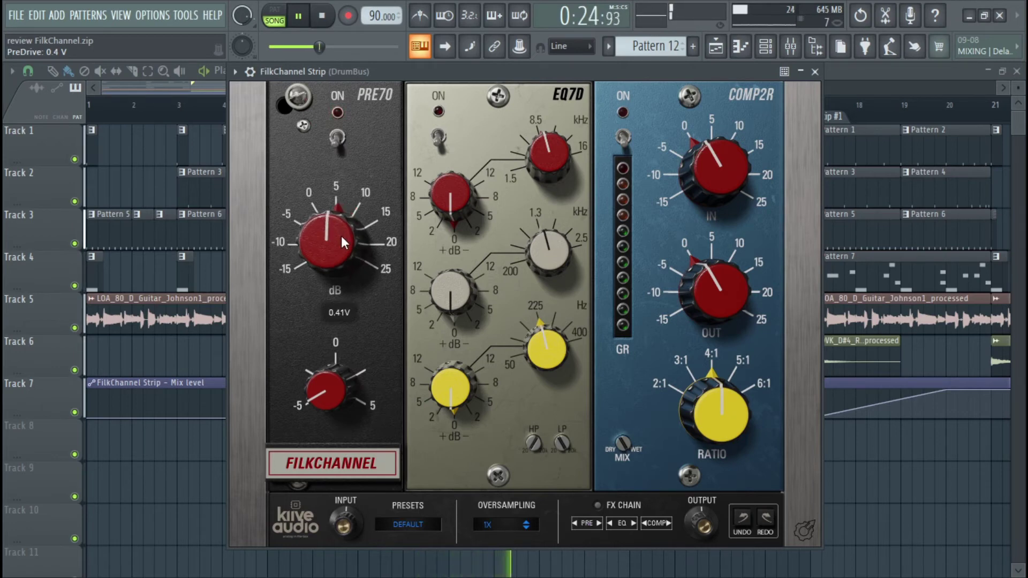
pyautogui.click(343, 133)
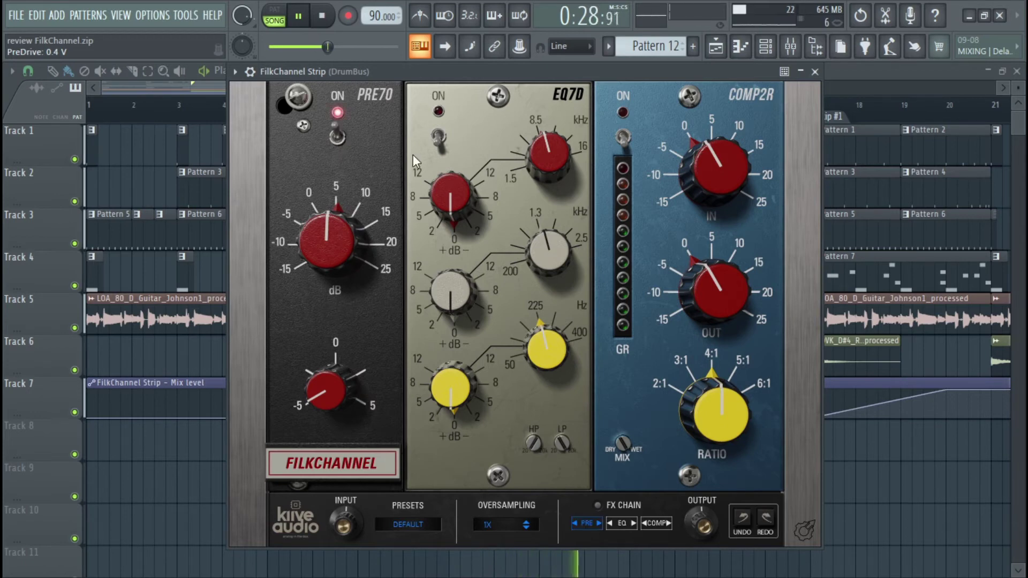
# - Enable the DrumBus EQ and set its high-pass filter to 30 Hz
pyautogui.click(440, 134)
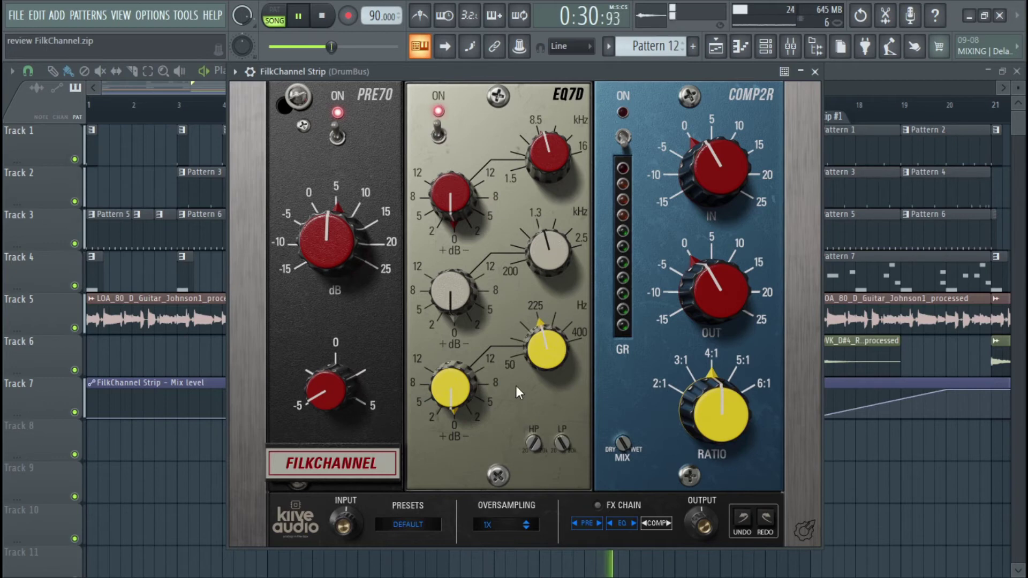
pyautogui.doubleClick(533, 445)
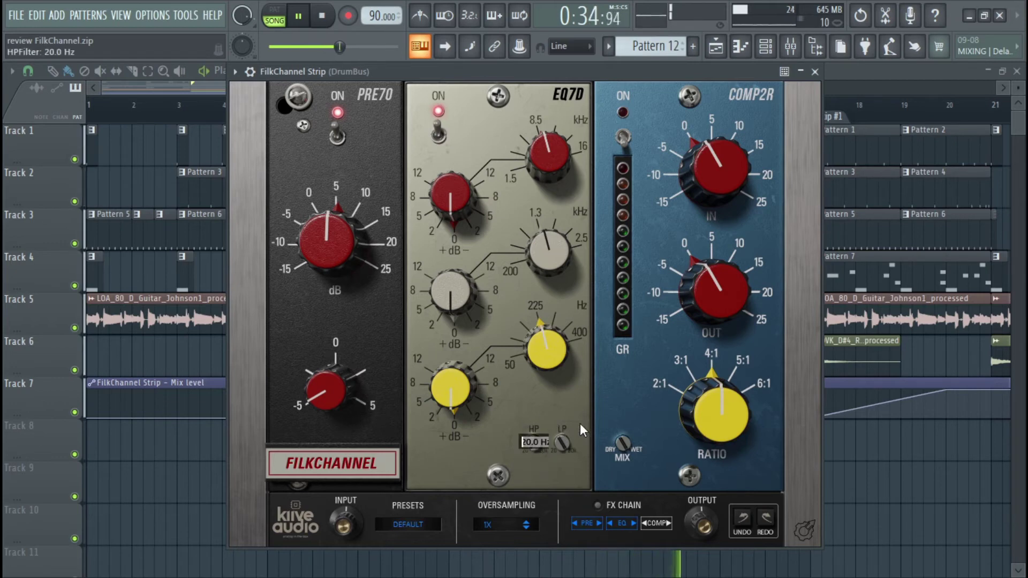
pyautogui.write('10 Hz')
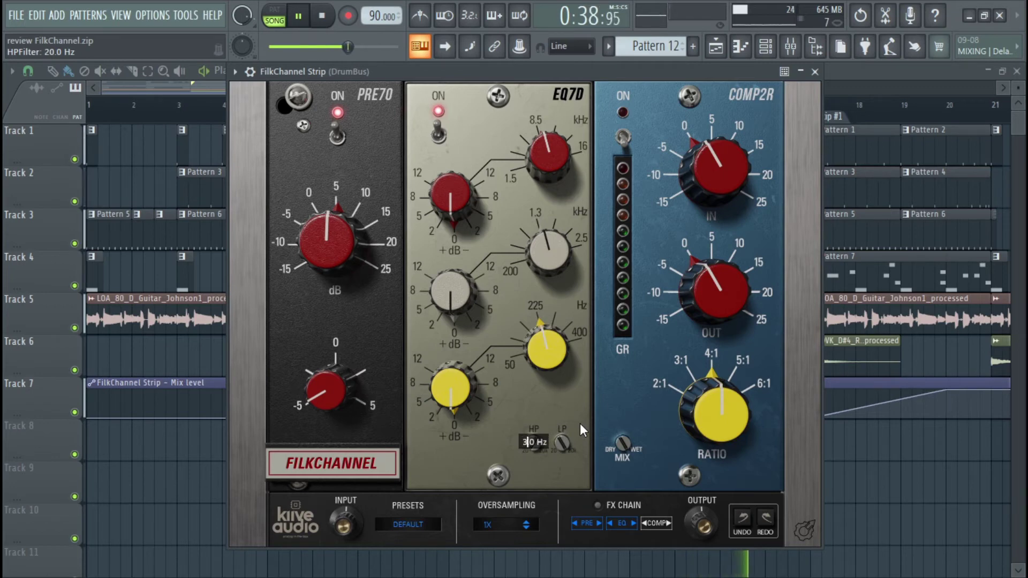
pyautogui.press('Return')
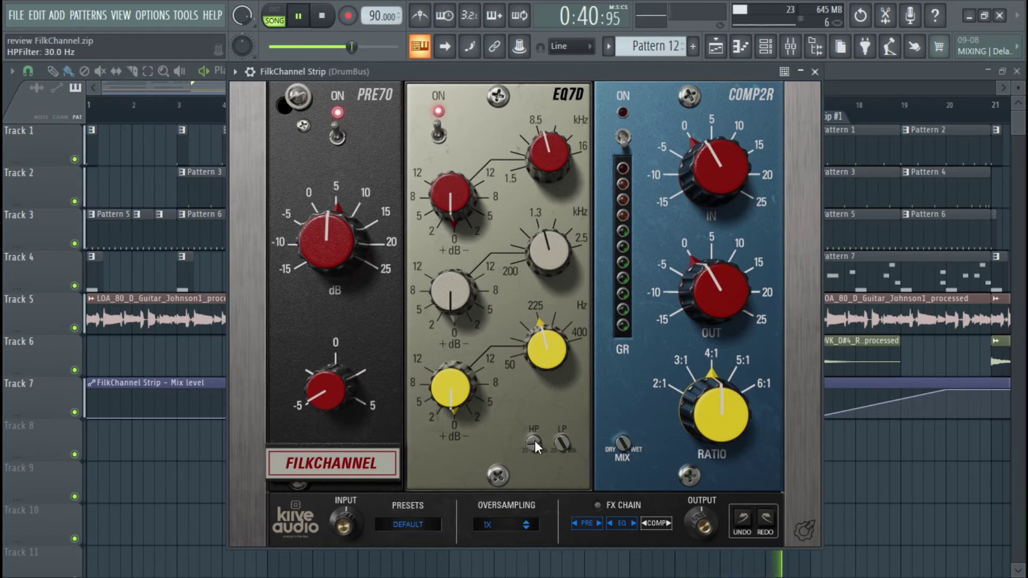
# - Try sweeping the EQ's high-pass and low-pass filters, return the high-pass to 30 Hz and replay the arrangement
pyautogui.moveTo(535, 442); pyautogui.dragTo(520, 474)
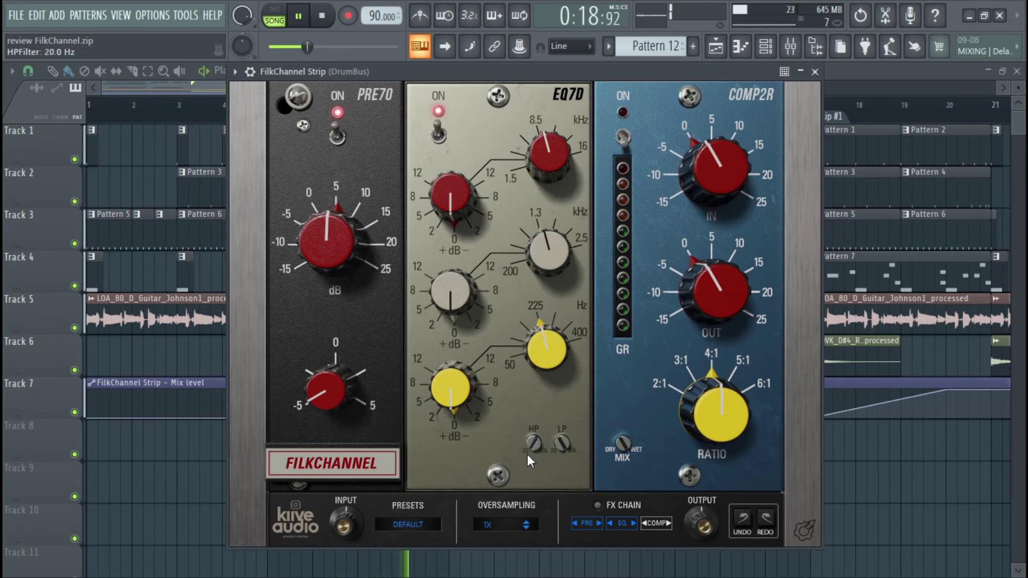
pyautogui.press('space')
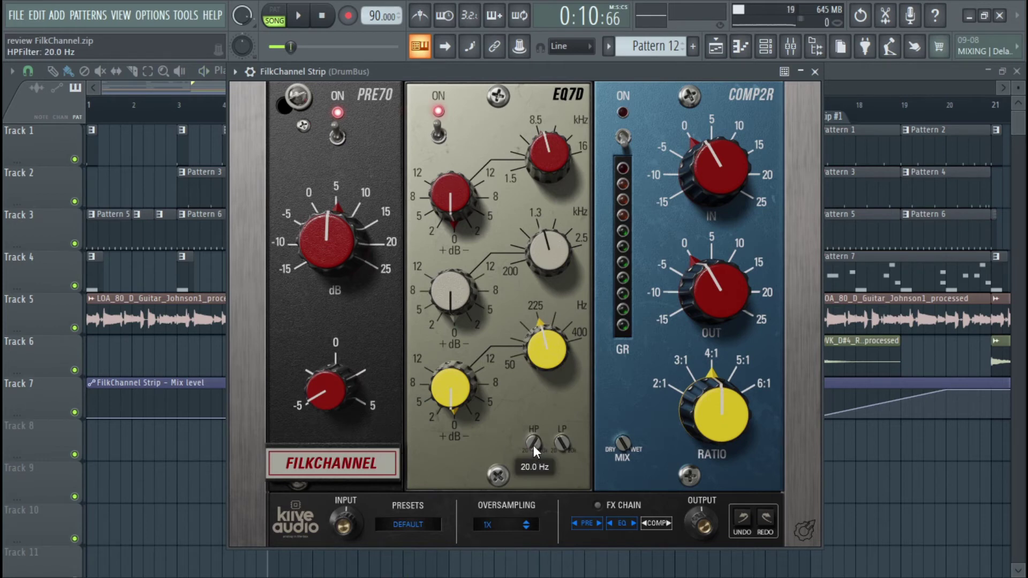
pyautogui.moveTo(534, 446); pyautogui.dragTo(462, 474)
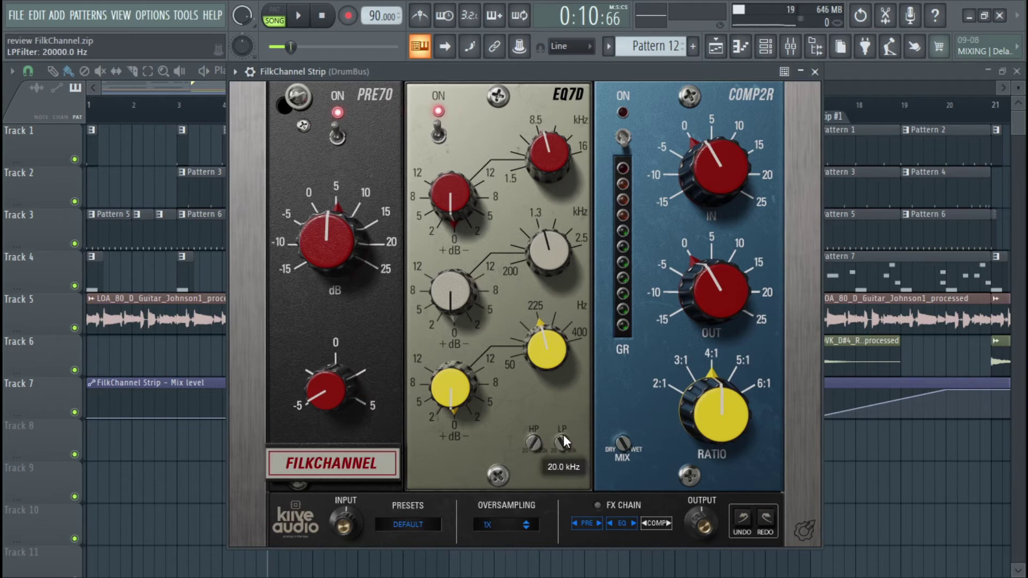
pyautogui.moveTo(564, 439); pyautogui.dragTo(546, 321)
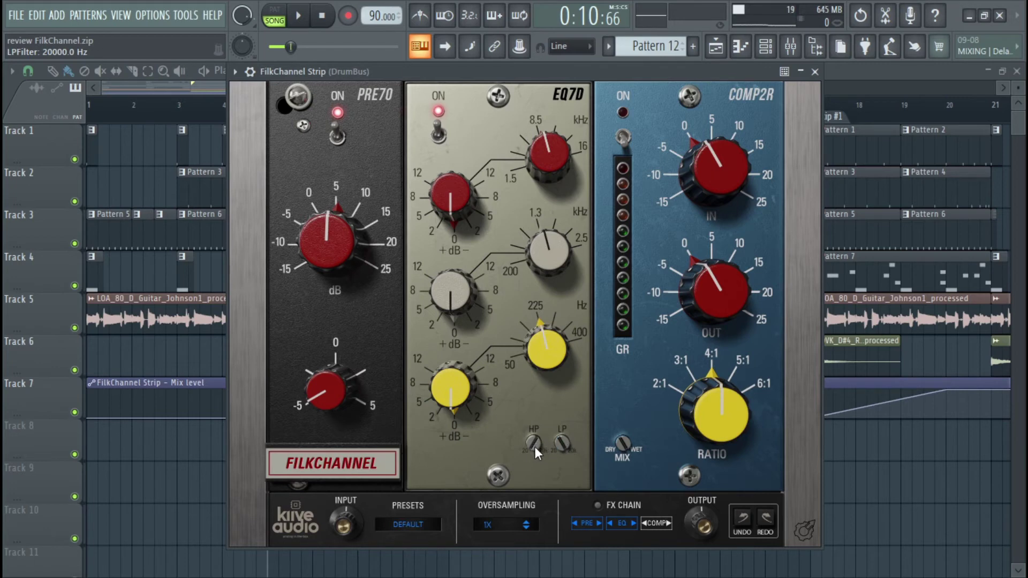
pyautogui.press('space')
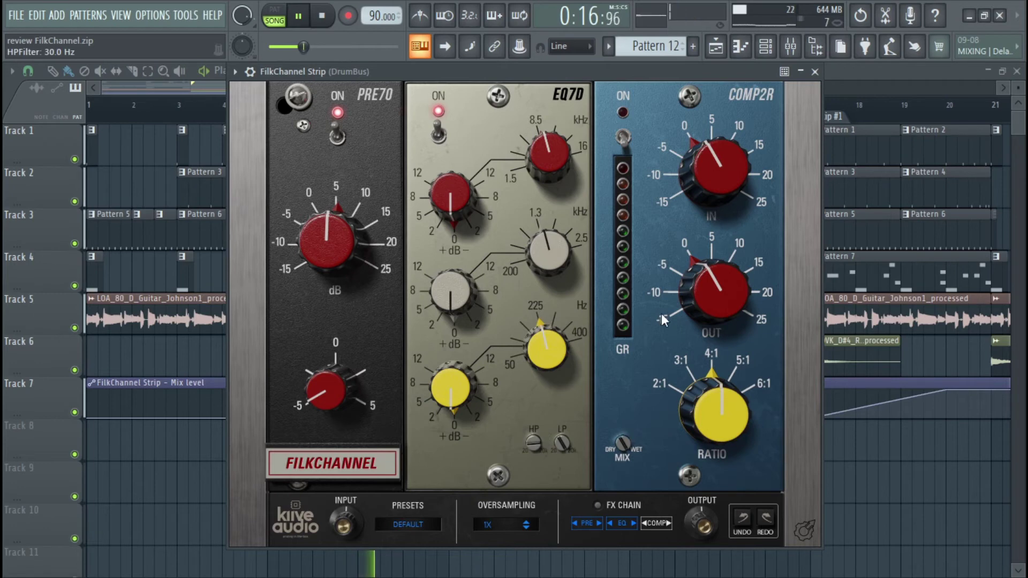
pyautogui.moveTo(563, 442)
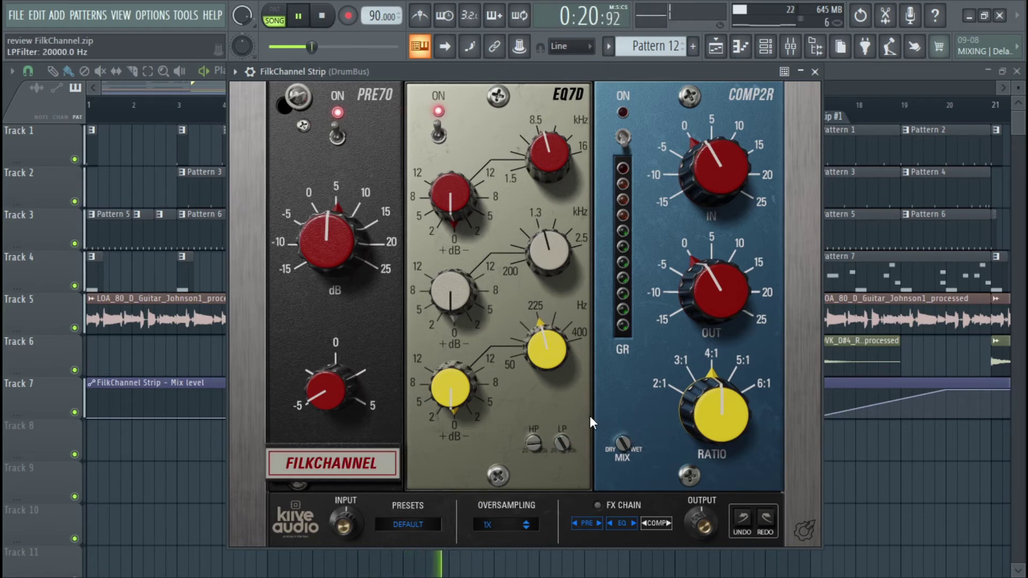
# - Audition a 3.2 dB high-band boost down to about 4267 Hz, and settle on a higher frequency with 1.6 dB gain
pyautogui.moveTo(553, 169)
pyautogui.moveTo(551, 169); pyautogui.dragTo(548, 142)
pyautogui.moveTo(470, 194); pyautogui.dragTo(441, 163)
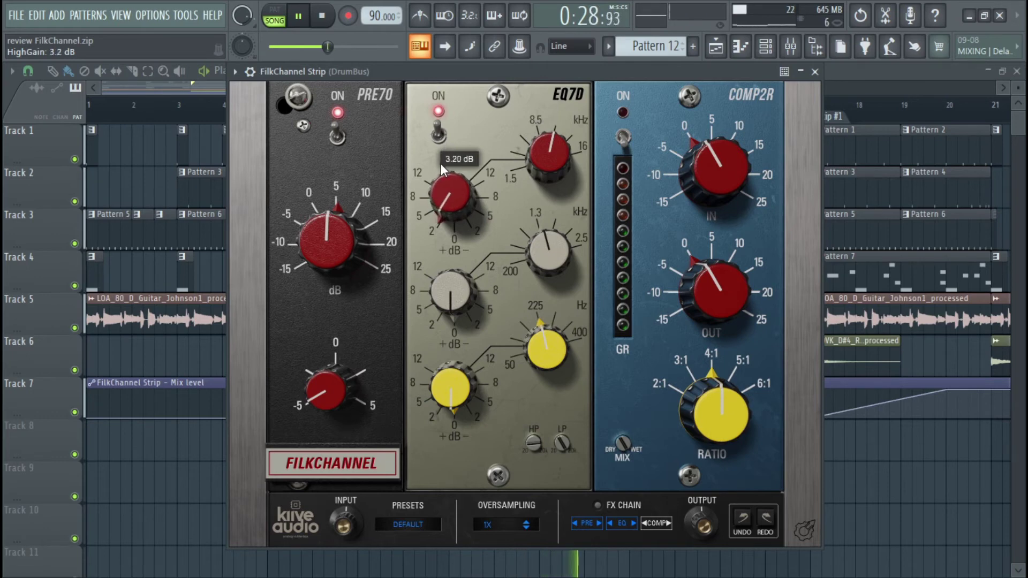
pyautogui.moveTo(549, 161); pyautogui.dragTo(528, 210)
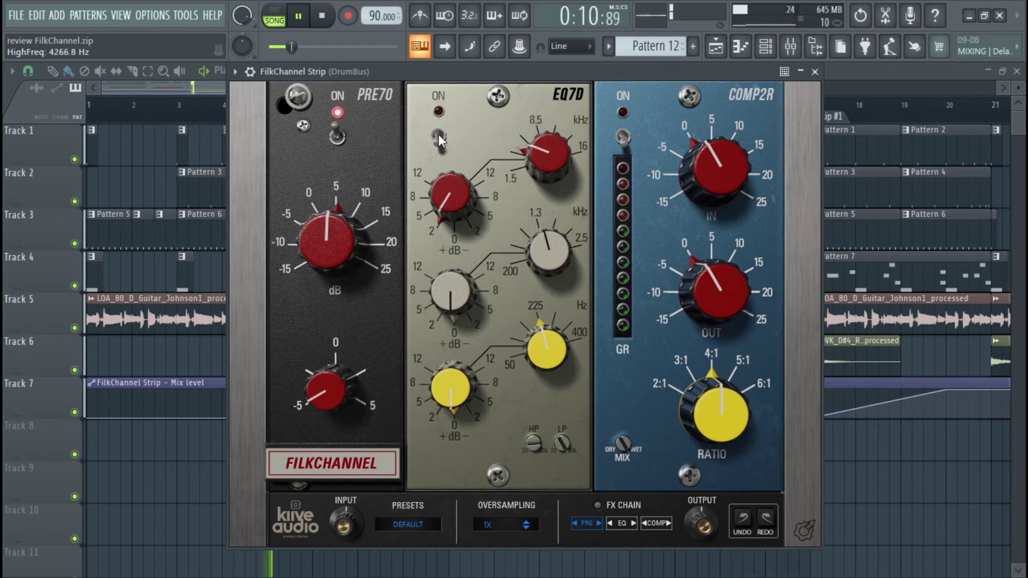
pyautogui.moveTo(547, 153); pyautogui.dragTo(549, 105)
pyautogui.moveTo(454, 179); pyautogui.dragTo(456, 208)
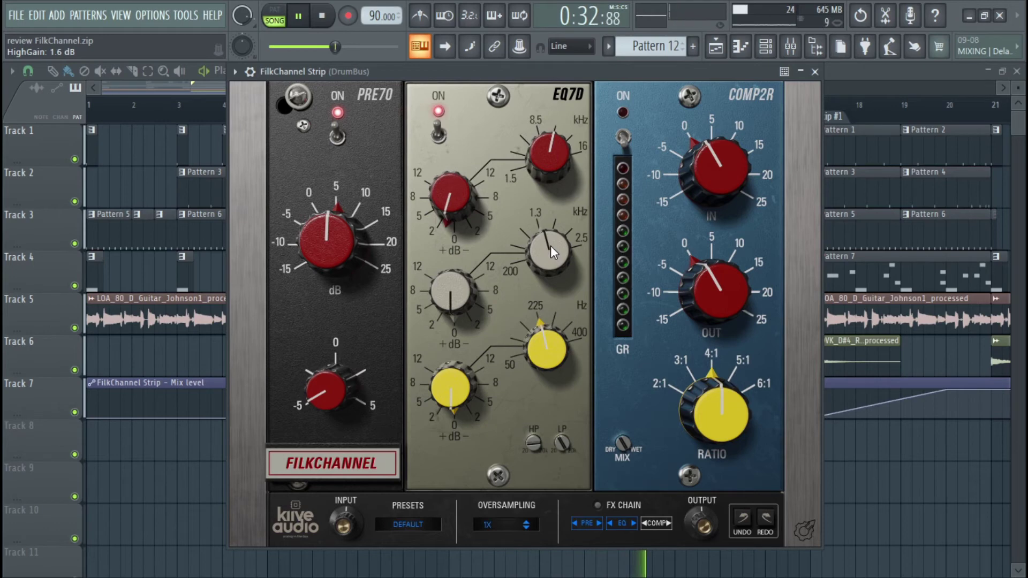
# - Boost the DrumBus EQ's mid band slightly at 200 Hz and its low band by 3.4 dB at 50 Hz
pyautogui.moveTo(549, 246)
pyautogui.moveTo(478, 291); pyautogui.dragTo(450, 275)
pyautogui.moveTo(542, 249); pyautogui.dragTo(541, 312)
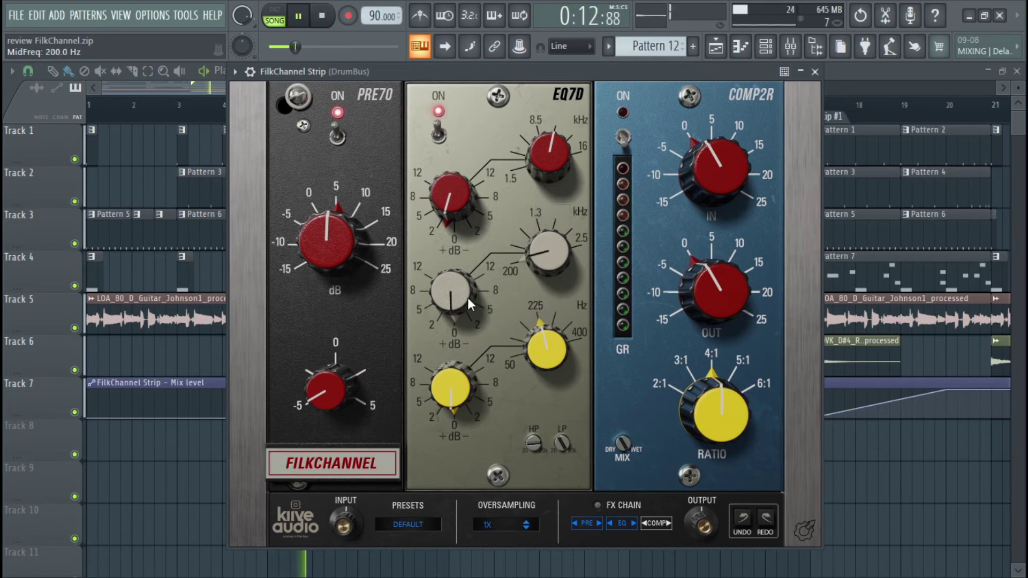
pyautogui.moveTo(463, 294); pyautogui.dragTo(458, 269)
pyautogui.moveTo(553, 345); pyautogui.dragTo(534, 404)
pyautogui.moveTo(460, 391)
pyautogui.mouseDown()
pyautogui.moveTo(454, 456)
pyautogui.moveTo(449, 383)
pyautogui.mouseUp()
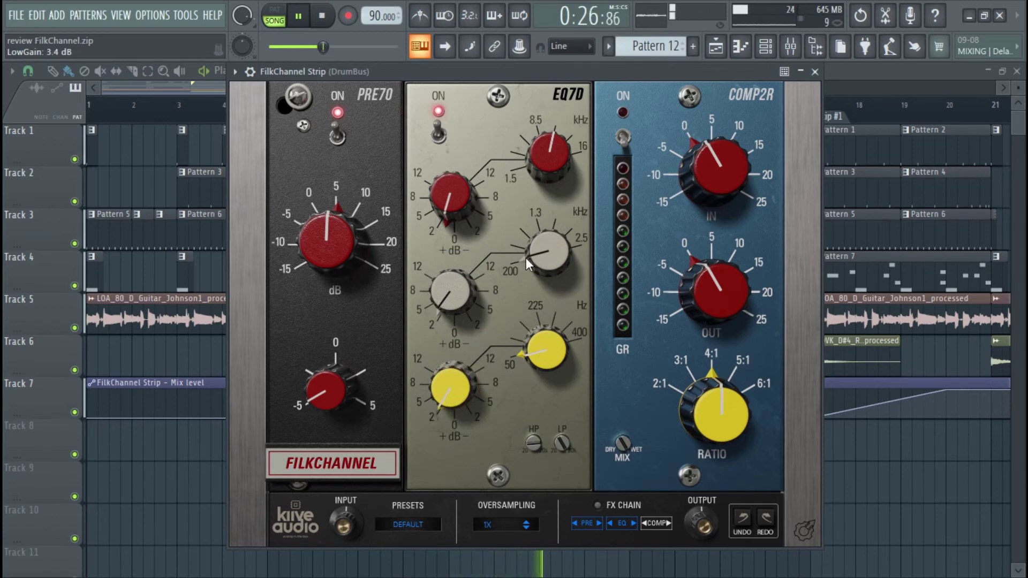
# - Audition the boosted mid band at higher frequencies and return it to 200 Hz
pyautogui.click(541, 261)
pyautogui.moveTo(540, 260); pyautogui.dragTo(538, 220)
pyautogui.moveTo(551, 265)
pyautogui.mouseDown()
pyautogui.moveTo(548, 238)
pyautogui.moveTo(548, 293)
pyautogui.moveTo(549, 253)
pyautogui.moveTo(548, 267)
pyautogui.mouseUp()
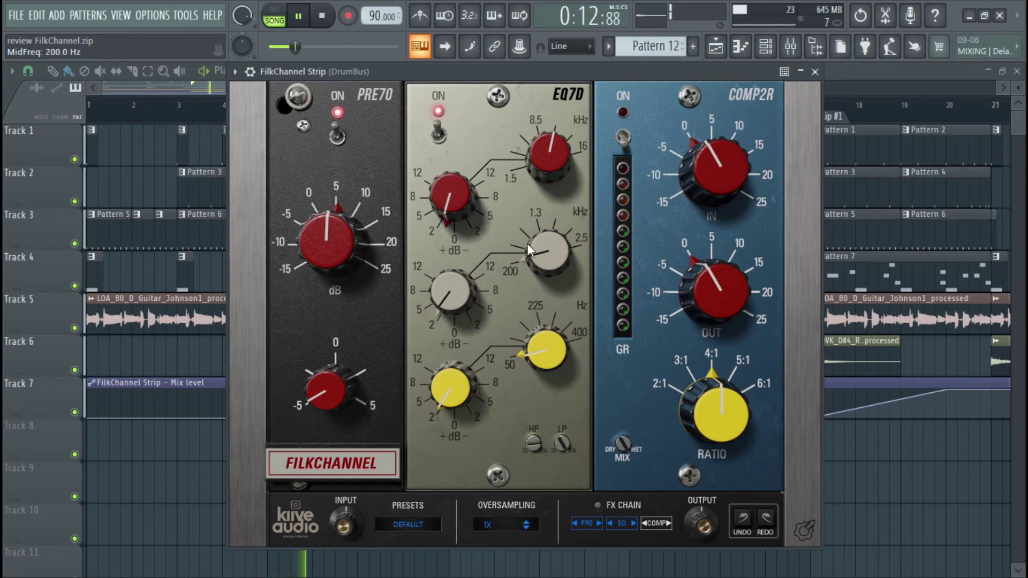
# - Reset the EQ's mid-band gain to 0 dB, sweep the low band's frequency and settle it at 150 Hz
pyautogui.moveTo(546, 356)
pyautogui.moveTo(546, 356); pyautogui.dragTo(535, 297)
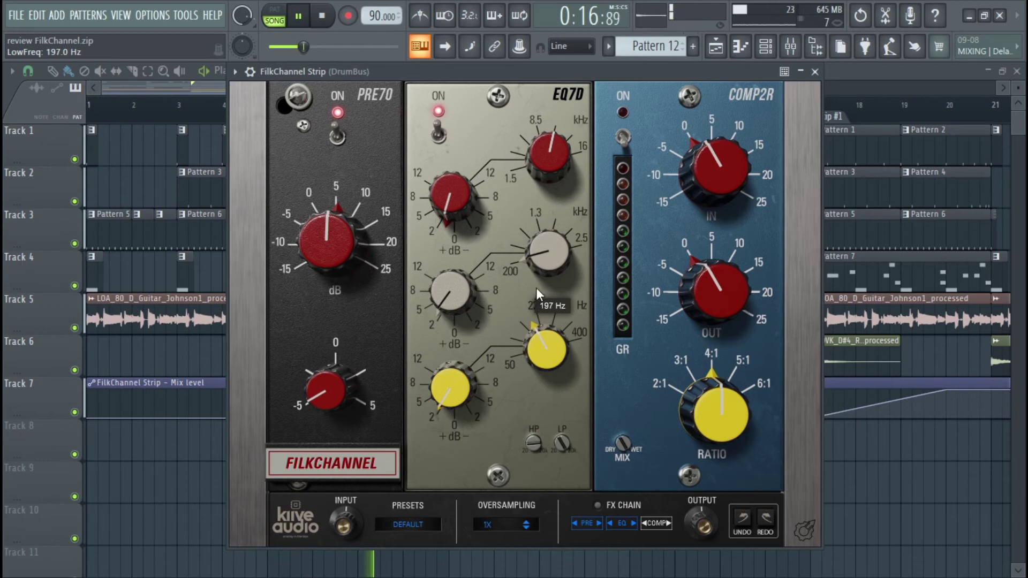
pyautogui.scroll(2, 461, 284)
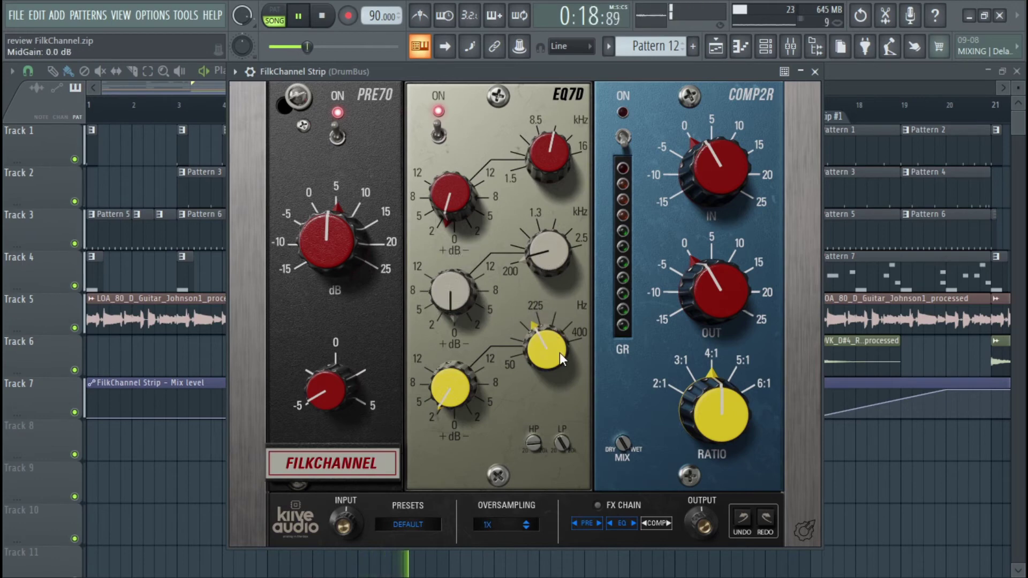
pyautogui.scroll(2, 552, 352)
pyautogui.moveTo(547, 359)
pyautogui.mouseDown()
pyautogui.moveTo(552, 387)
pyautogui.moveTo(545, 354)
pyautogui.mouseUp()
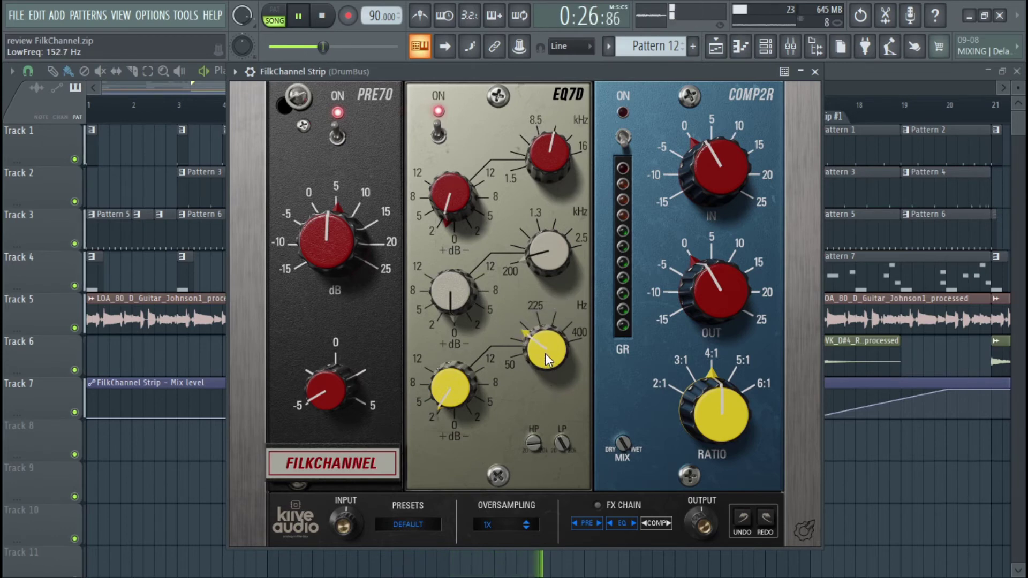
pyautogui.click(546, 353)
pyautogui.moveTo(546, 352); pyautogui.dragTo(546, 355)
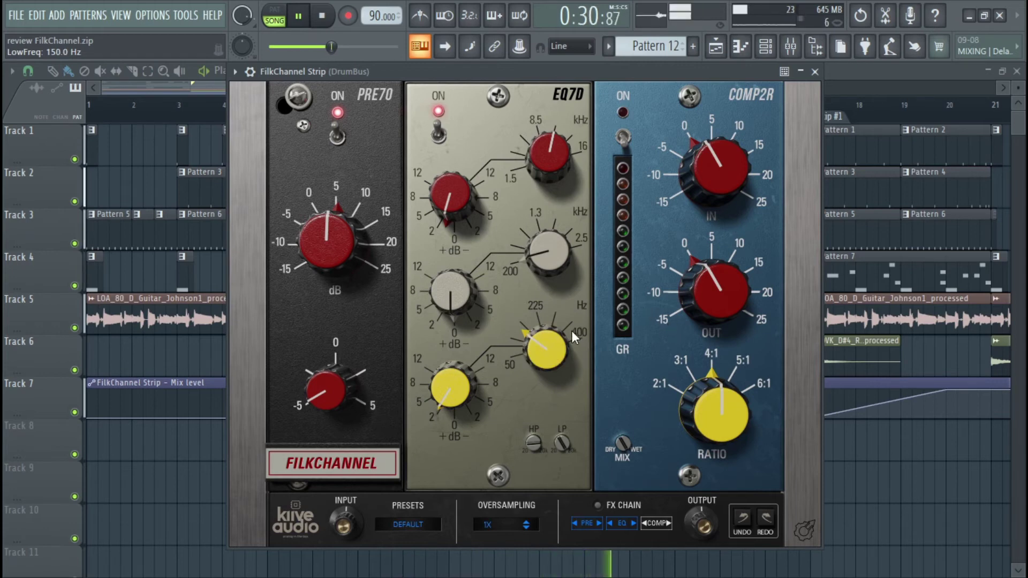
# - Boost the EQ's mid band by 3.4 dB at about 2 kHz
pyautogui.moveTo(547, 251); pyautogui.dragTo(543, 146)
pyautogui.moveTo(465, 298); pyautogui.dragTo(451, 265)
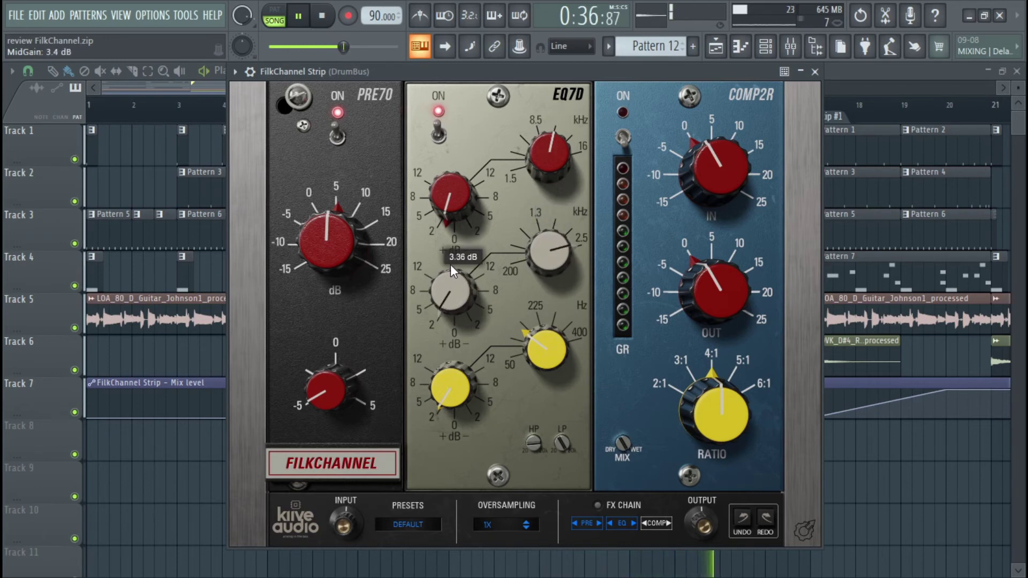
pyautogui.moveTo(555, 254); pyautogui.dragTo(555, 252)
pyautogui.scroll(-3, 555, 253)
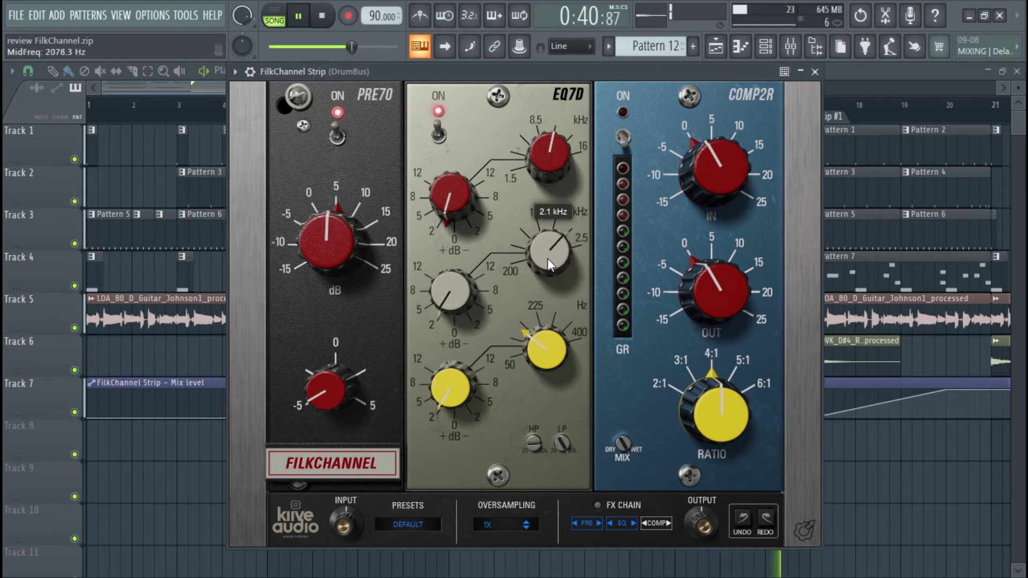
# - Raise the EQ's low-band gain to 4.3 dB and compare the drum bus with the EQ bypassed and active
pyautogui.click(438, 137)
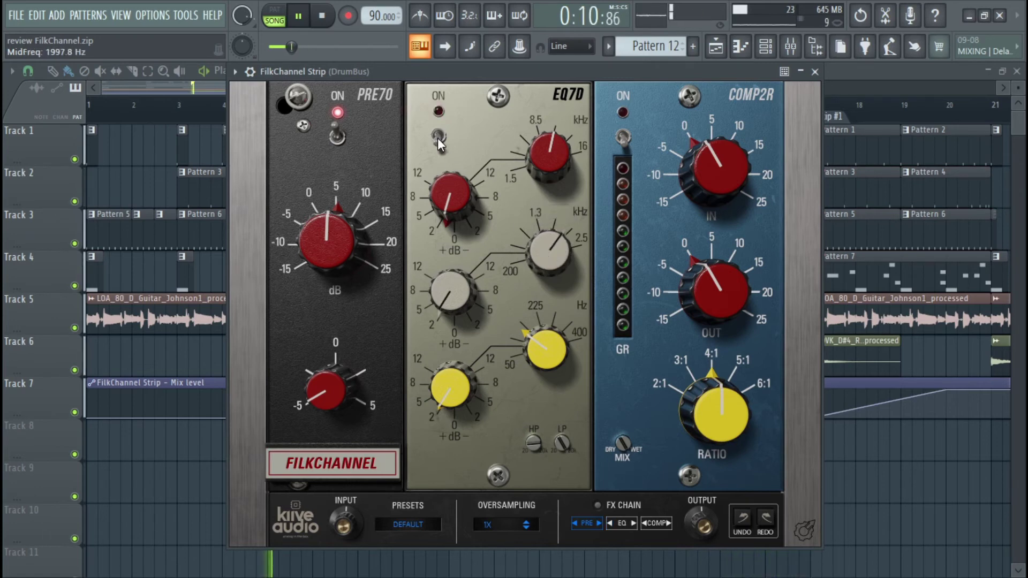
pyautogui.click(438, 137)
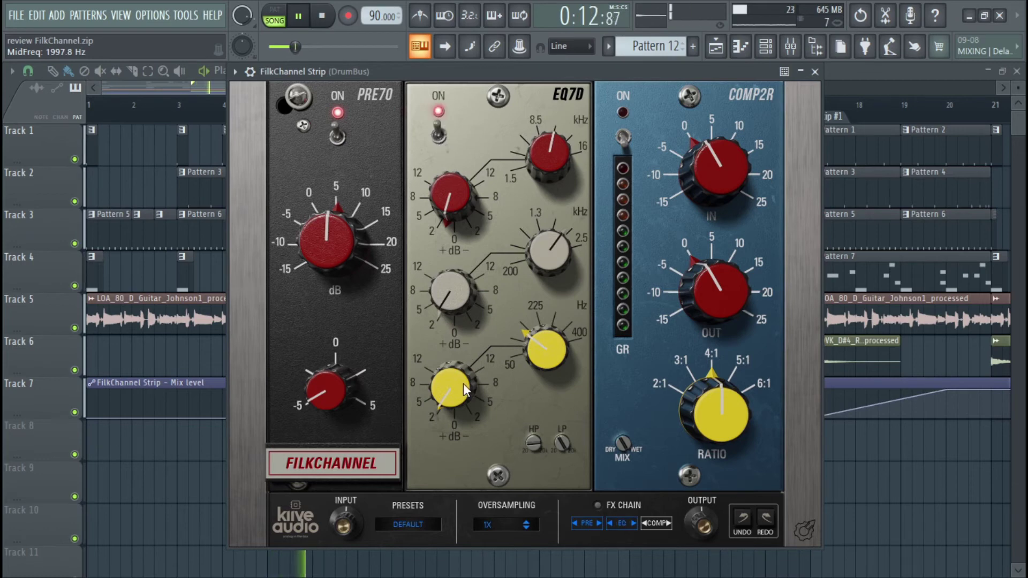
pyautogui.moveTo(451, 395)
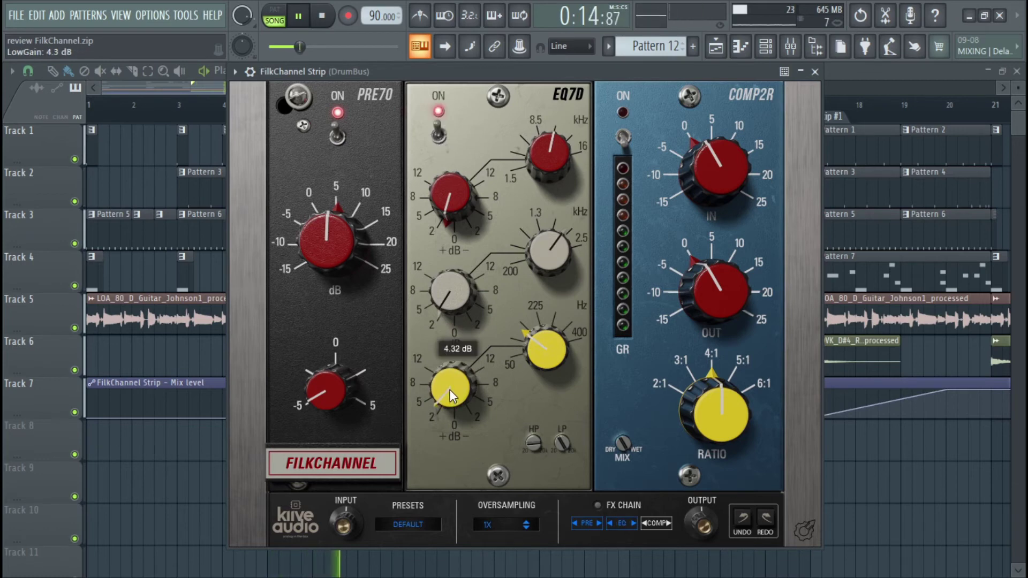
pyautogui.click(439, 137)
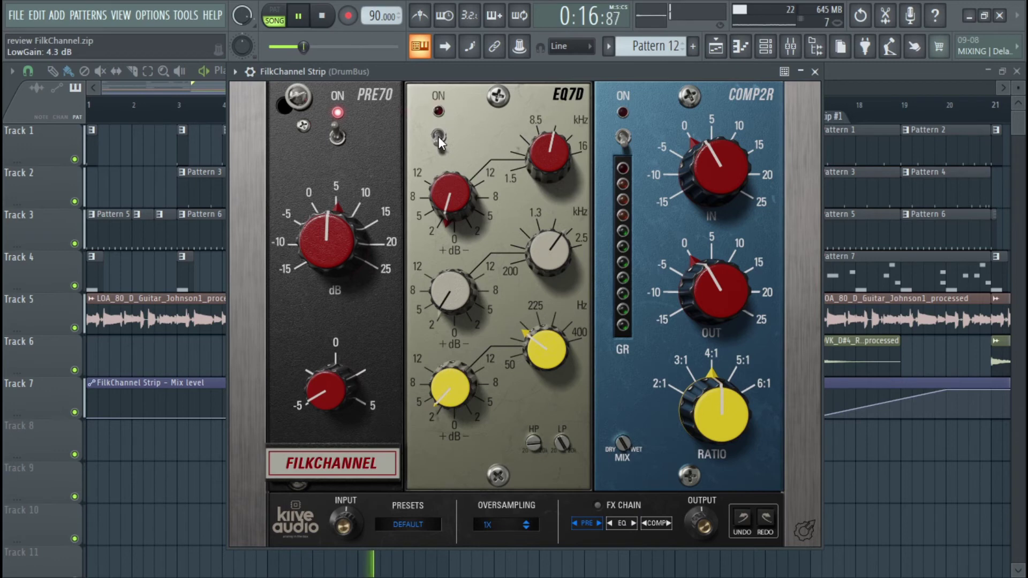
pyautogui.click(438, 136)
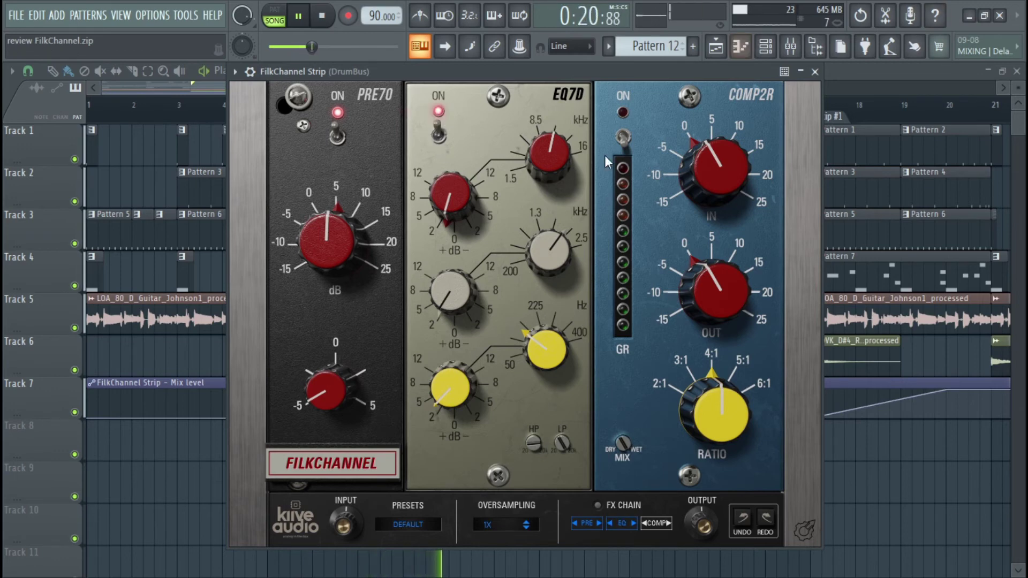
# - Turn on the drum-bus compressor, drive its input past 15 dB at a 2:1 ratio, and lower its output slightly to compensate
pyautogui.click(624, 132)
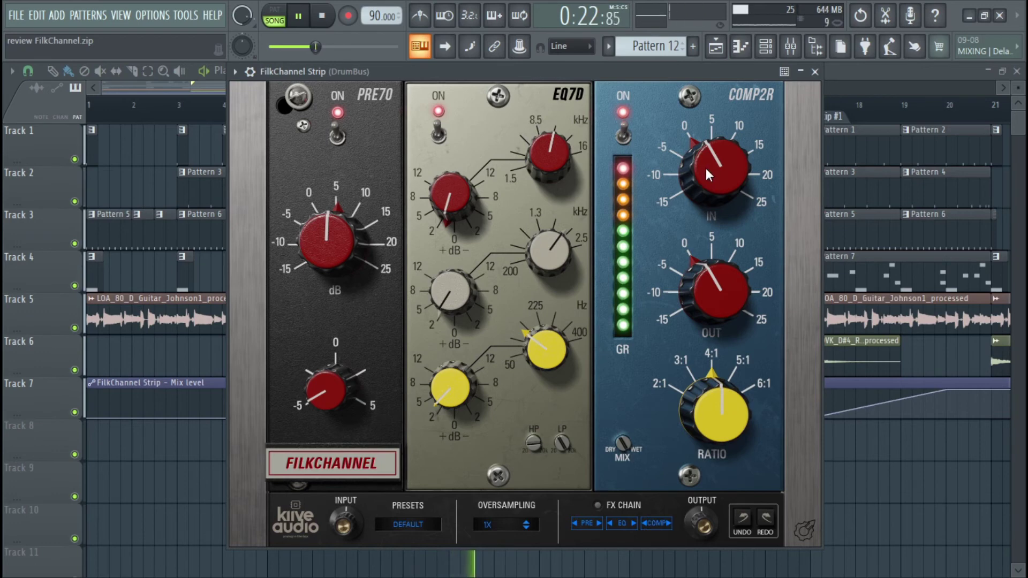
pyautogui.moveTo(708, 168)
pyautogui.mouseDown()
pyautogui.moveTo(702, 185)
pyautogui.moveTo(708, 161)
pyautogui.mouseUp()
pyautogui.scroll(3, 706, 158)
pyautogui.moveTo(702, 170); pyautogui.dragTo(711, 113)
pyautogui.moveTo(724, 160); pyautogui.dragTo(712, 211)
pyautogui.moveTo(343, 522); pyautogui.dragTo(343, 539)
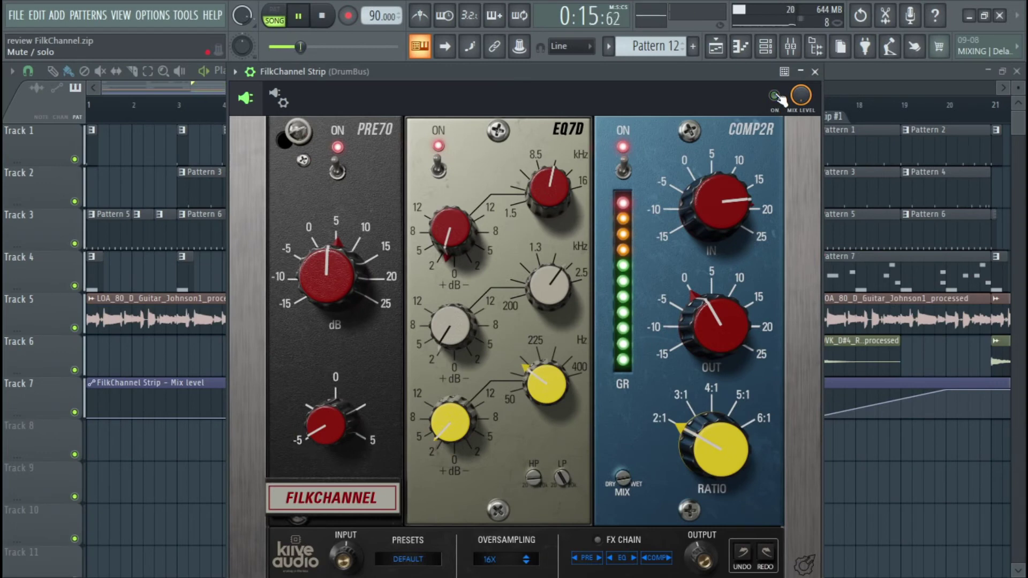
pyautogui.moveTo(732, 310); pyautogui.dragTo(710, 323)
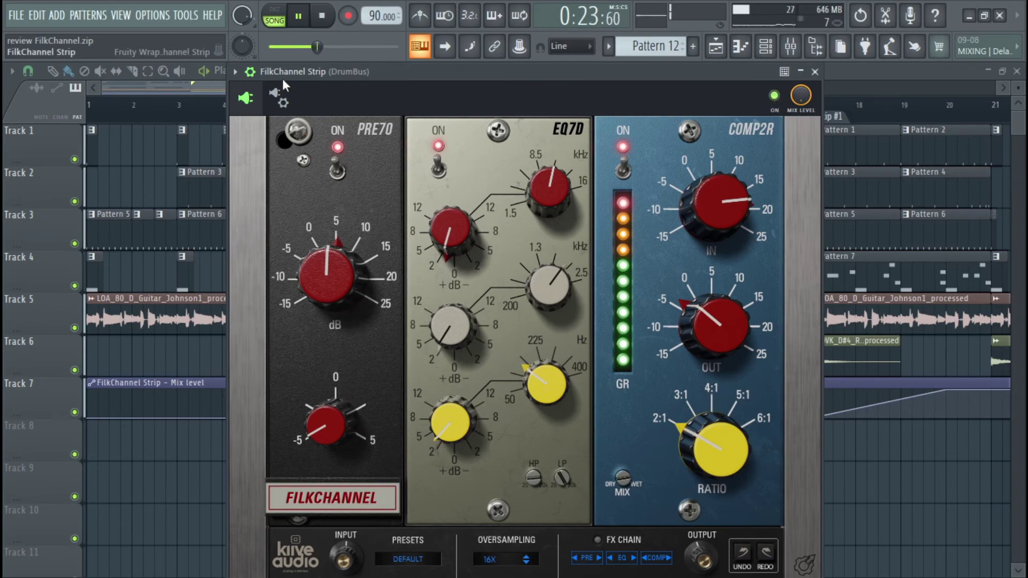
# - Stop playback and bring up the FilkChannel Strip window of the Master track
pyautogui.click(260, 75)
pyautogui.press('space')
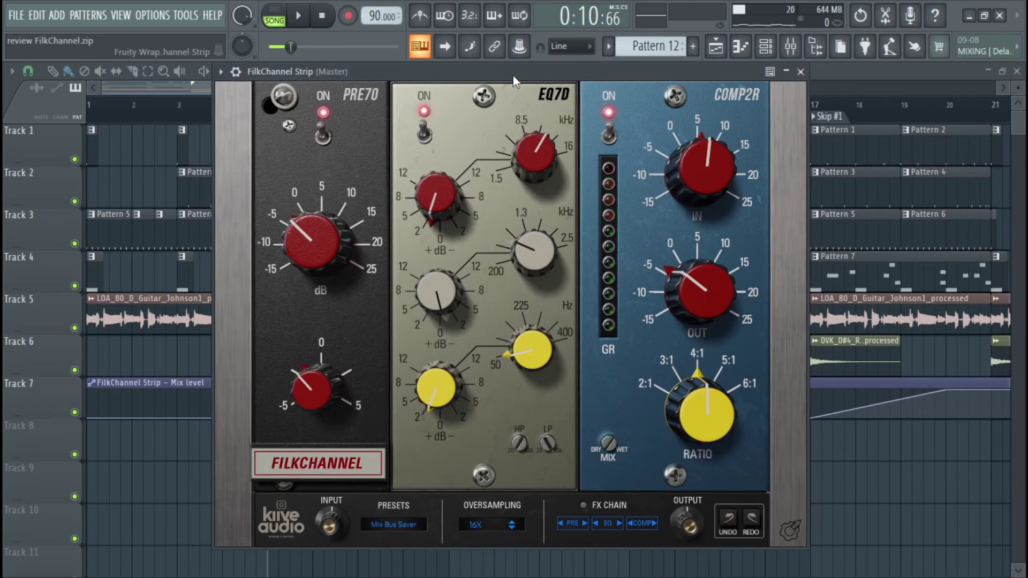
pyautogui.moveTo(513, 72)
pyautogui.mouseDown()
pyautogui.moveTo(525, 76)
pyautogui.moveTo(510, 82)
pyautogui.mouseUp()
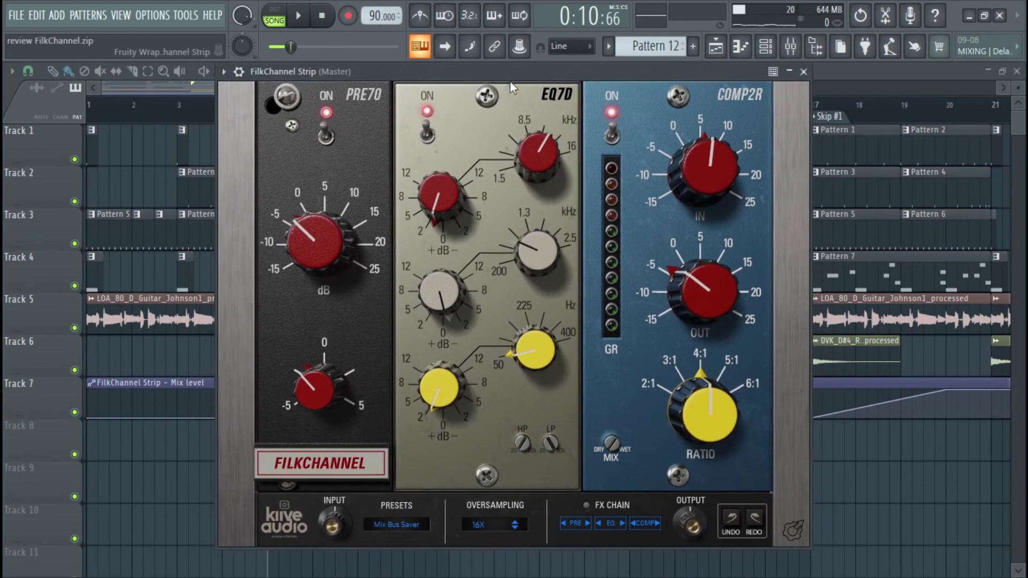
# - Look through the plugin's factory presets and close the preset browser with Mix Bus Saver kept
pyautogui.click(396, 525)
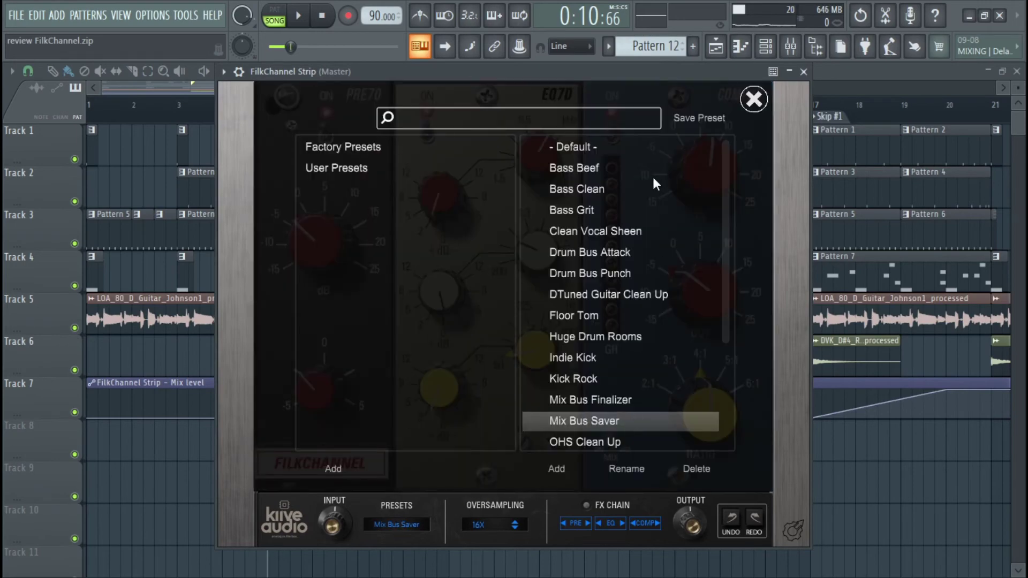
pyautogui.scroll(-1, 583, 406)
pyautogui.scroll(1, 583, 406)
pyautogui.click(754, 99)
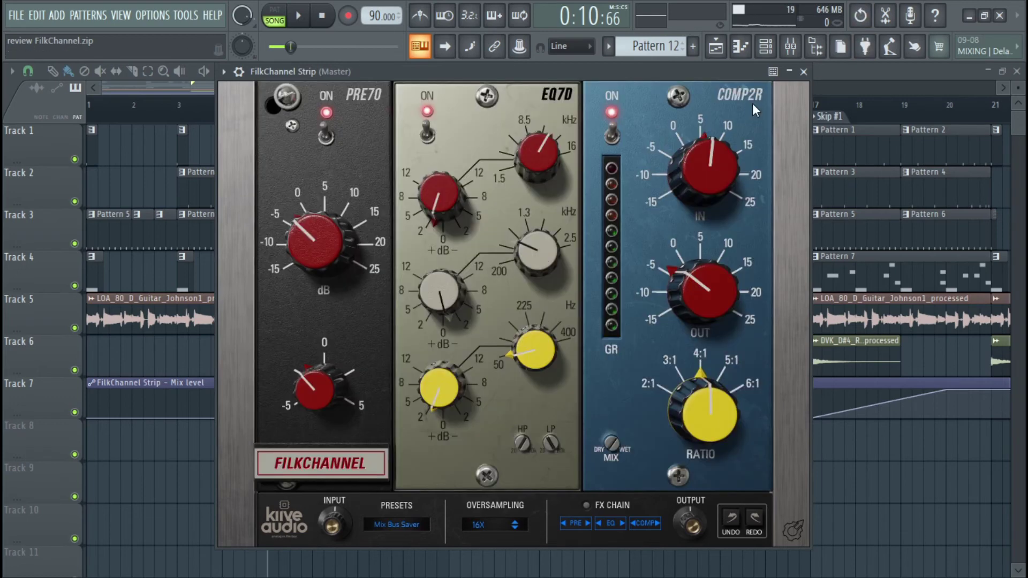
# - Play the arrangement and compare the mix with the Master's FilkChannel Strip bypassed and active
pyautogui.click(239, 71)
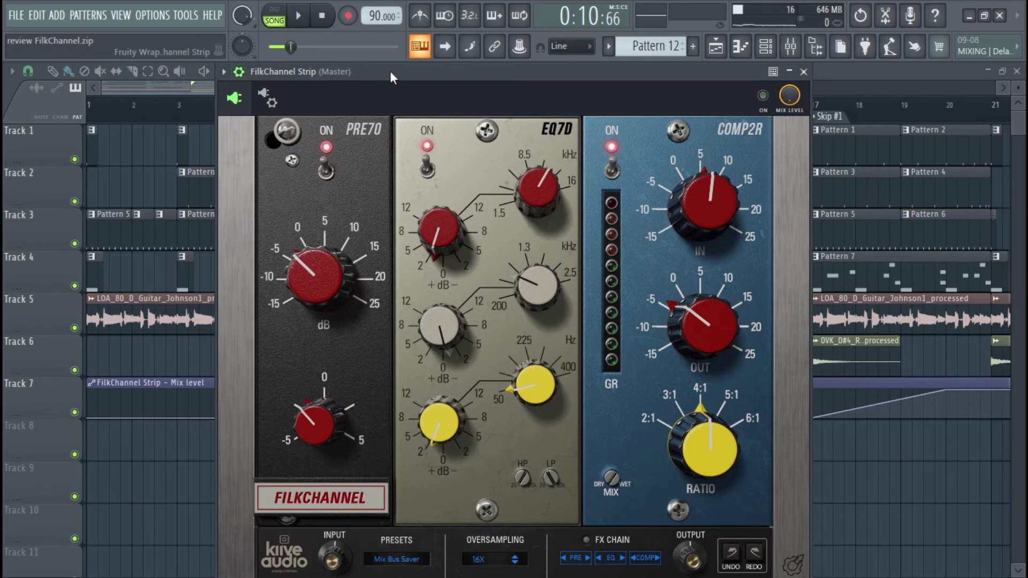
pyautogui.press('space')
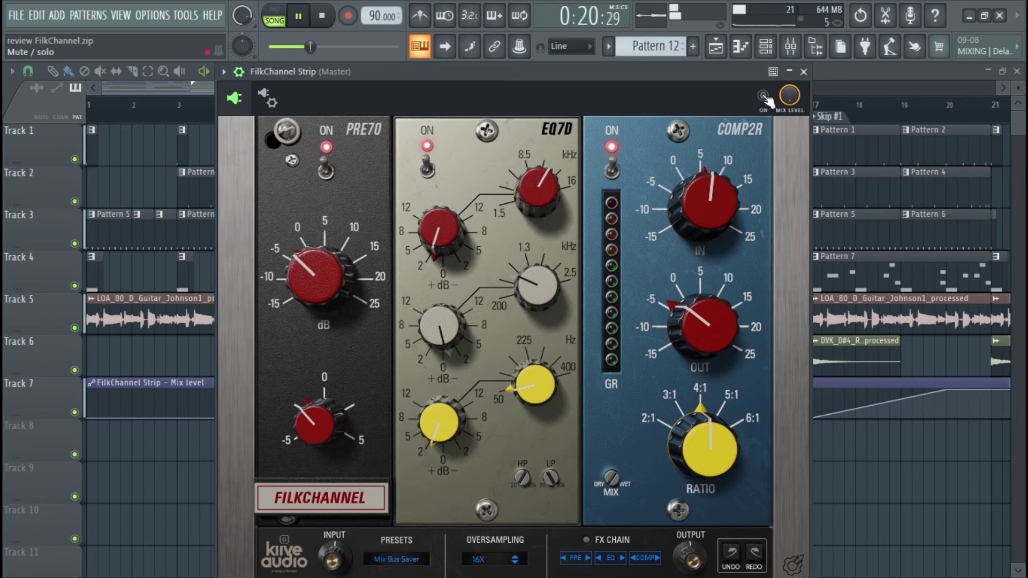
pyautogui.click(239, 72)
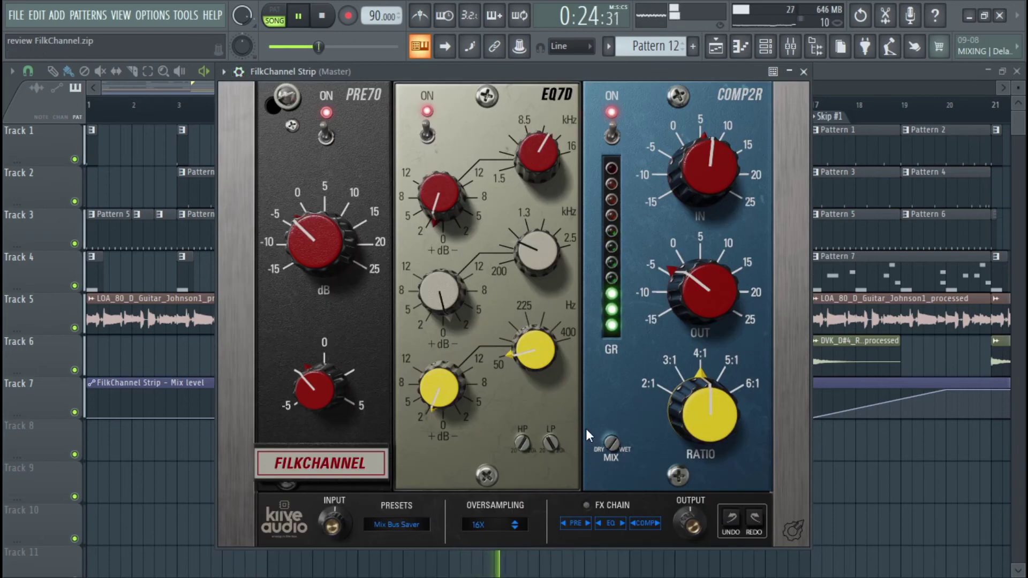
# - Audition the Master mix with the preamp, EQ and compressor each bypassed in turn, and stop playback
pyautogui.click(575, 522)
pyautogui.click(577, 521)
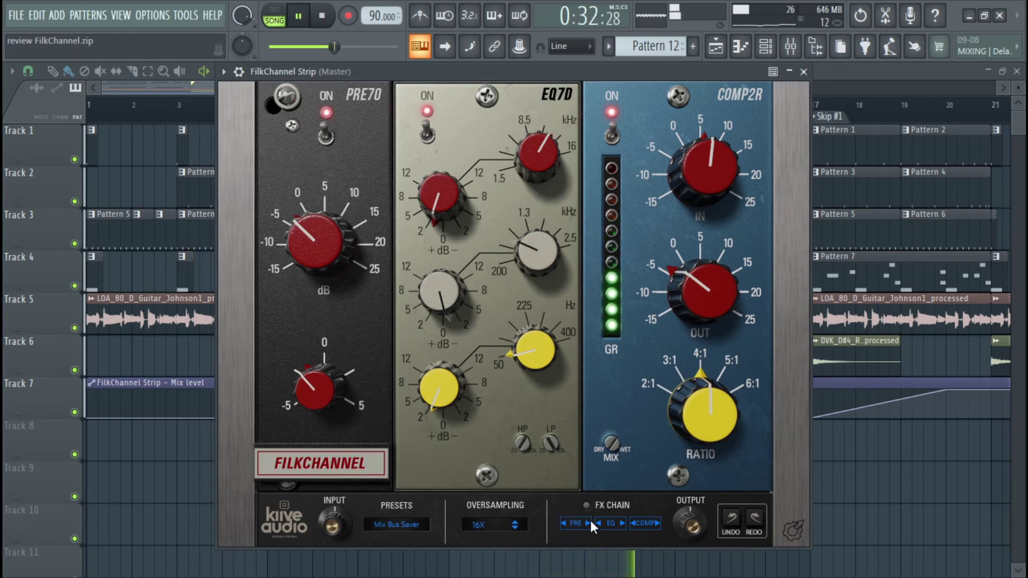
pyautogui.click(609, 524)
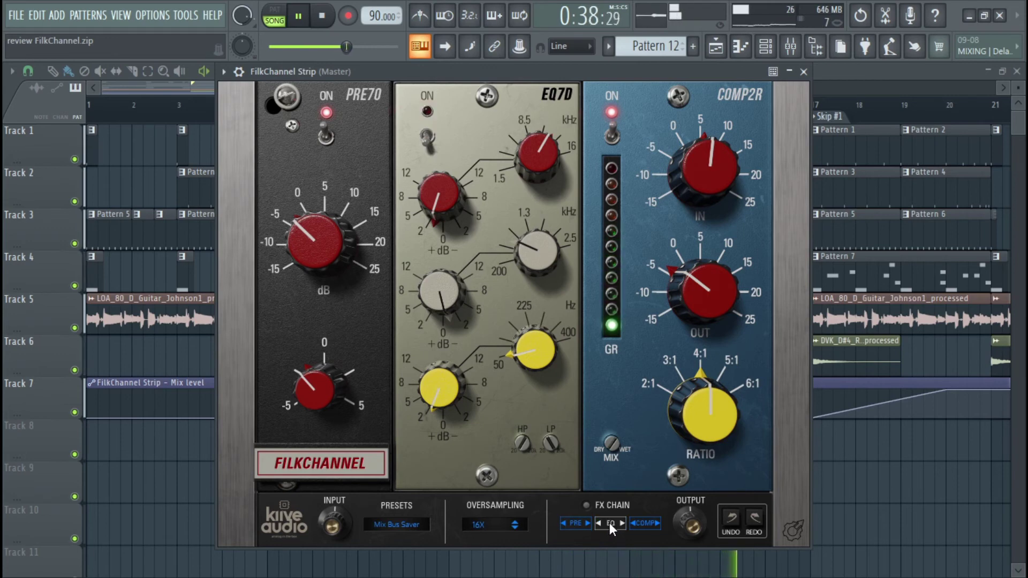
pyautogui.click(609, 523)
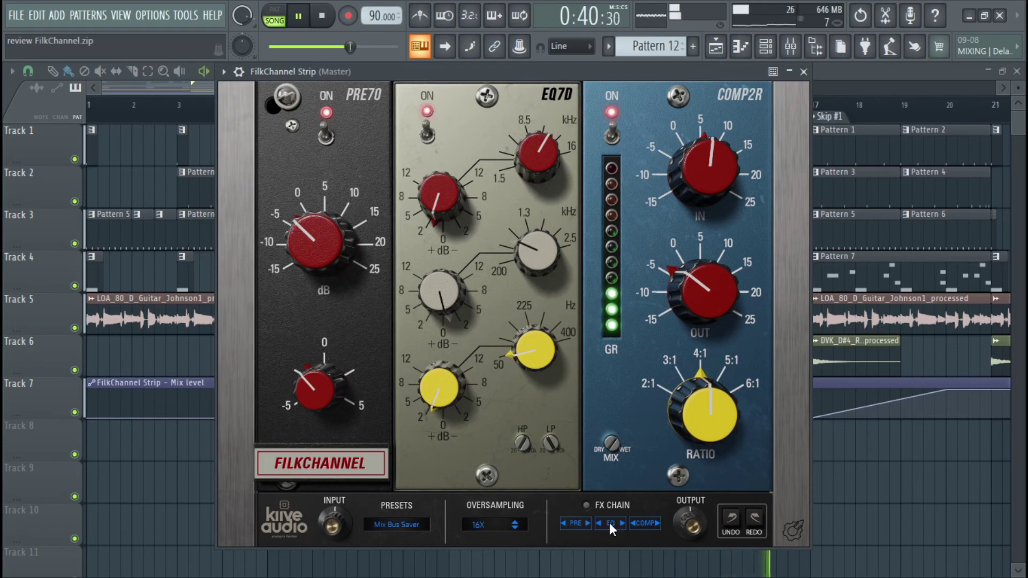
pyautogui.click(647, 523)
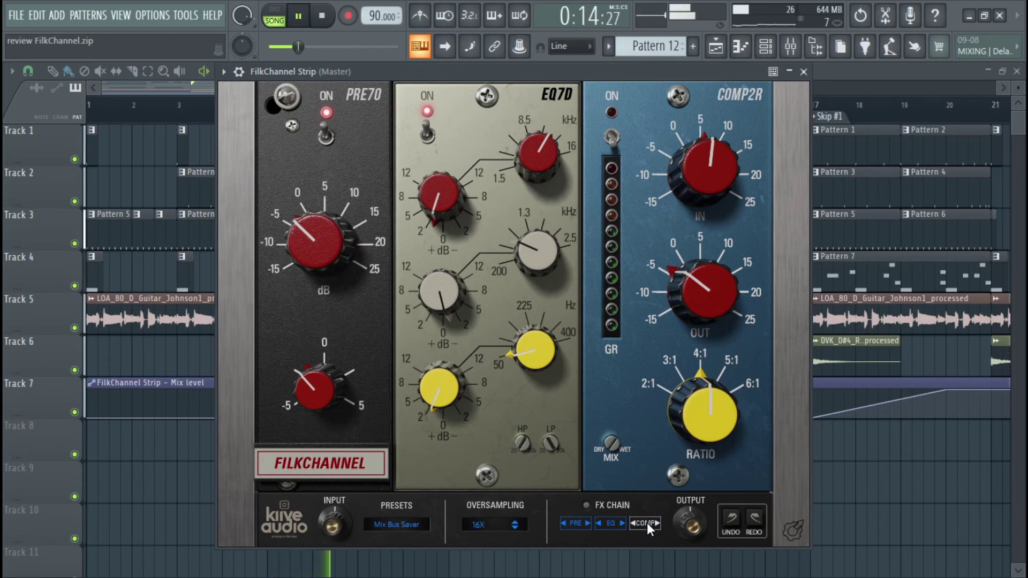
pyautogui.click(647, 522)
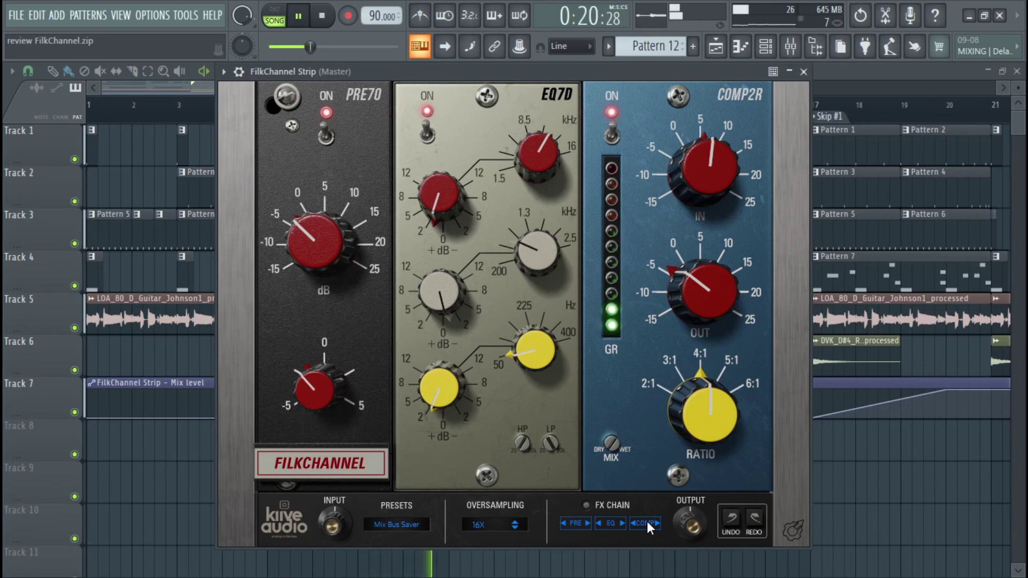
pyautogui.press('space')
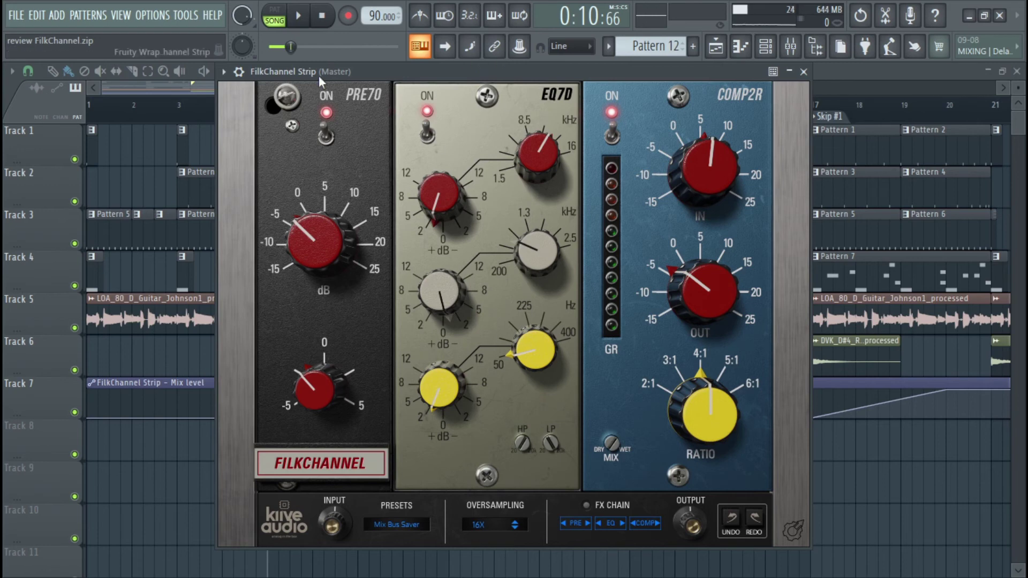
# - Replay the arrangement with the compressor and EQ off, and set the preamp's drive to 0.2 V and trim to 2.5 dB
pyautogui.press('space')
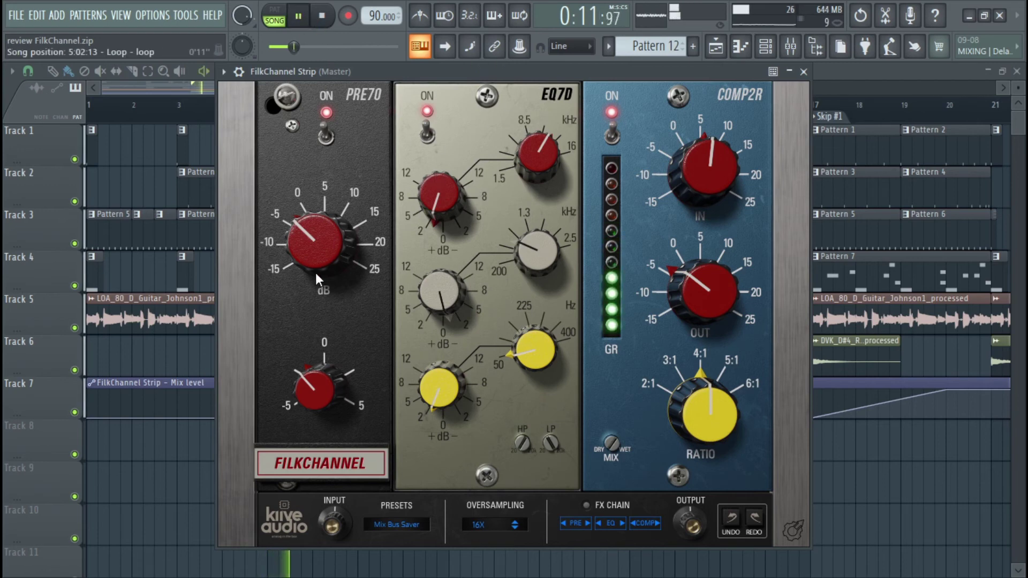
pyautogui.click(612, 135)
pyautogui.click(426, 135)
pyautogui.moveTo(323, 257)
pyautogui.moveTo(323, 257)
pyautogui.mouseDown()
pyautogui.moveTo(321, 189)
pyautogui.moveTo(314, 255)
pyautogui.mouseUp()
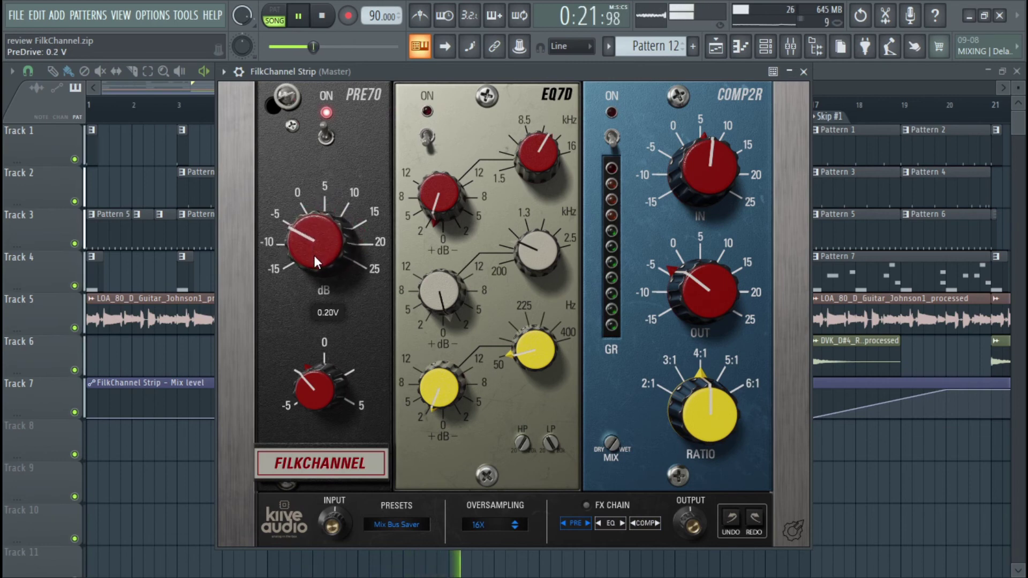
pyautogui.moveTo(310, 392); pyautogui.dragTo(300, 332)
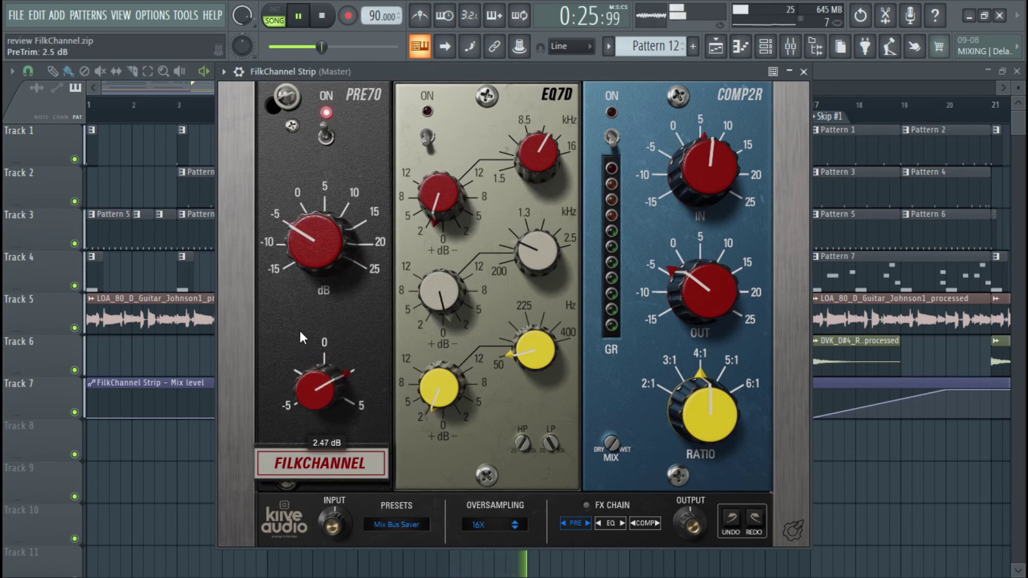
# - Lower the preamp drive to about -10 dB, reset its trim to 0 dB, and compare the preamp on and off
pyautogui.moveTo(317, 247)
pyautogui.mouseDown()
pyautogui.moveTo(316, 259)
pyautogui.moveTo(308, 243)
pyautogui.mouseUp()
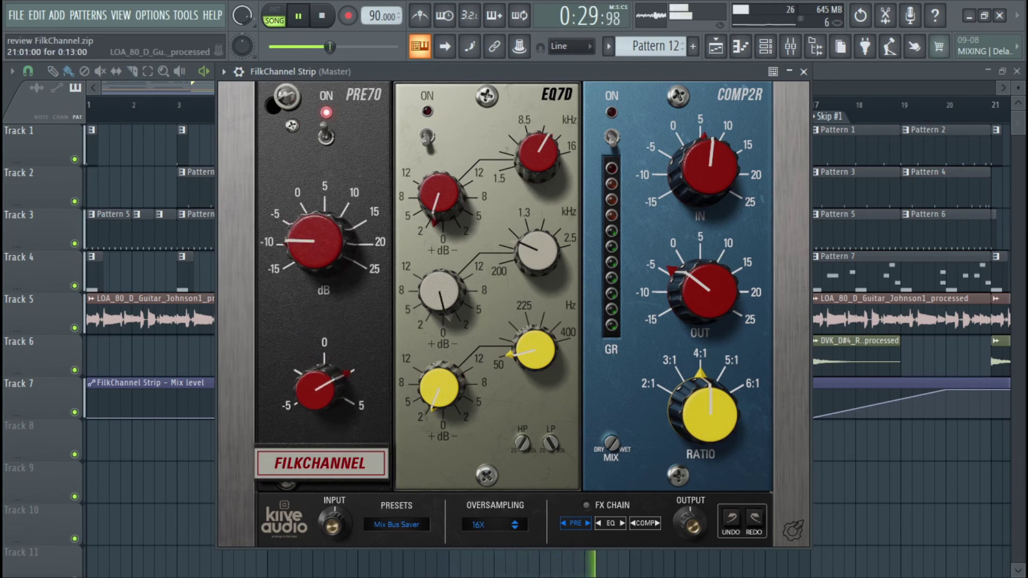
pyautogui.click(327, 137)
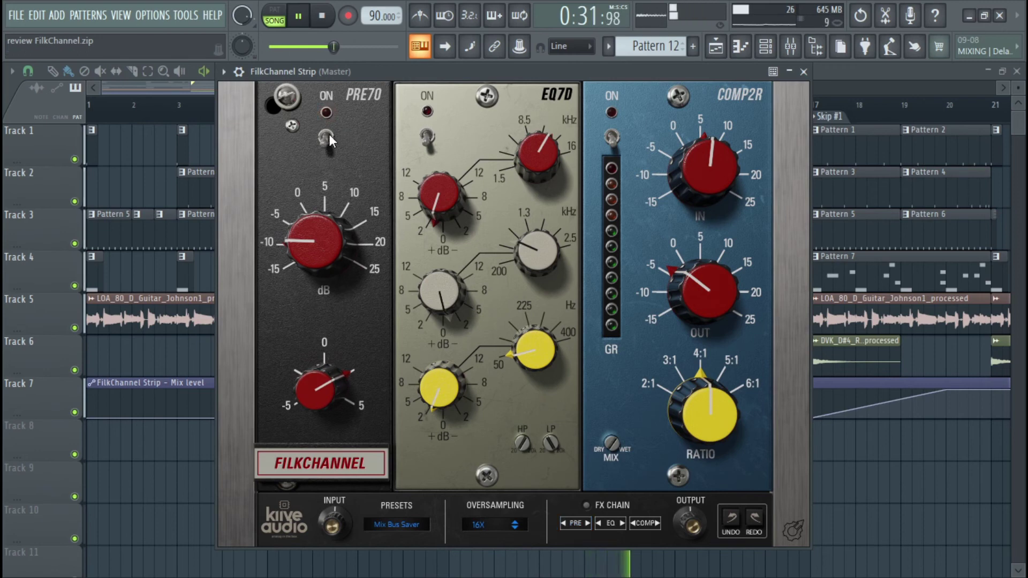
pyautogui.click(328, 136)
pyautogui.moveTo(316, 384)
pyautogui.mouseDown()
pyautogui.moveTo(311, 403)
pyautogui.moveTo(313, 386)
pyautogui.mouseUp()
pyautogui.click(328, 136)
pyautogui.click(328, 137)
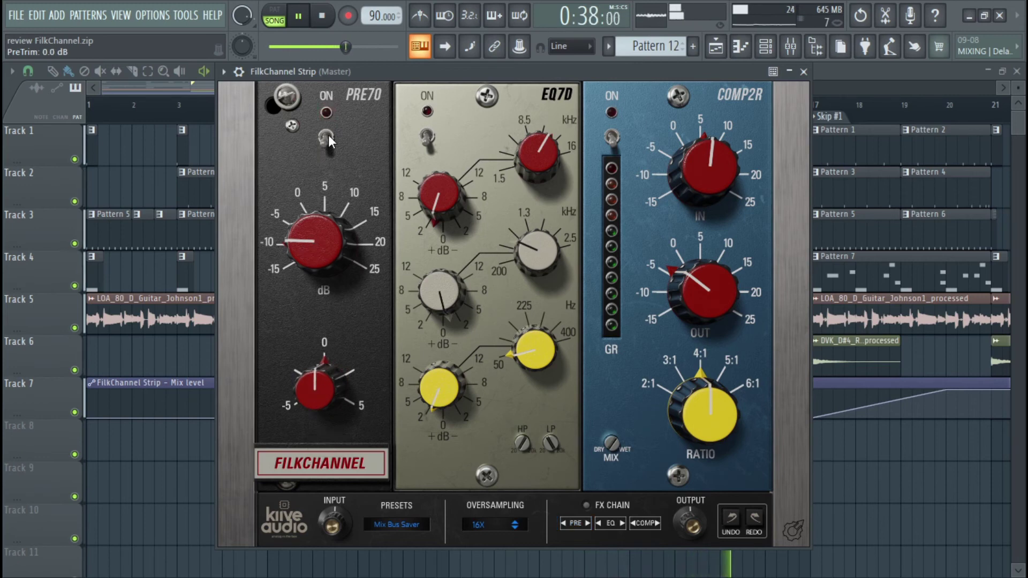
# - Raise the preamp drive to 0.21 V, compare the preamp on and off, and switch the EQ back on
pyautogui.moveTo(317, 256)
pyautogui.mouseDown()
pyautogui.moveTo(311, 231)
pyautogui.moveTo(314, 239)
pyautogui.mouseUp()
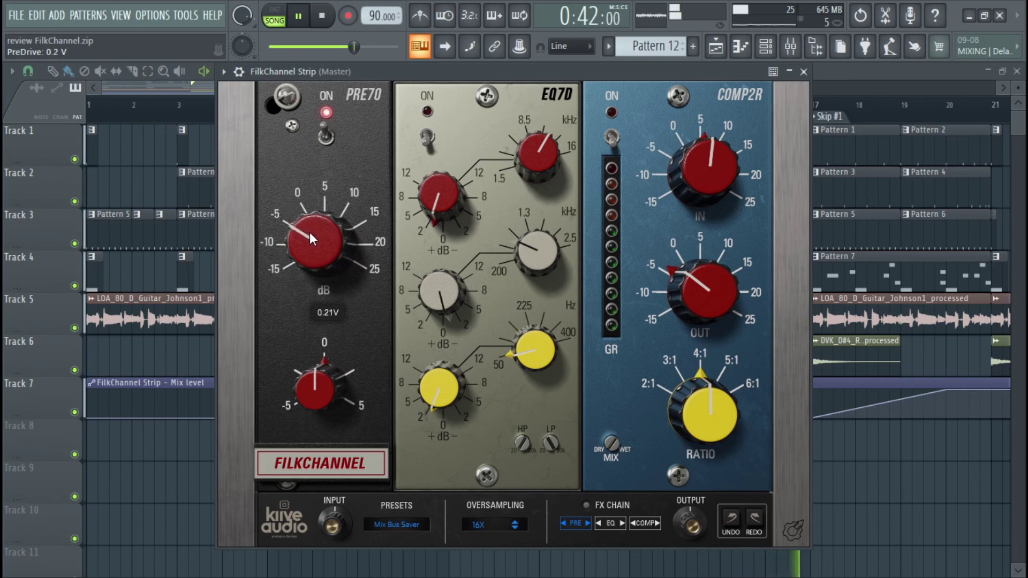
pyautogui.click(328, 137)
pyautogui.click(328, 137)
pyautogui.click(429, 134)
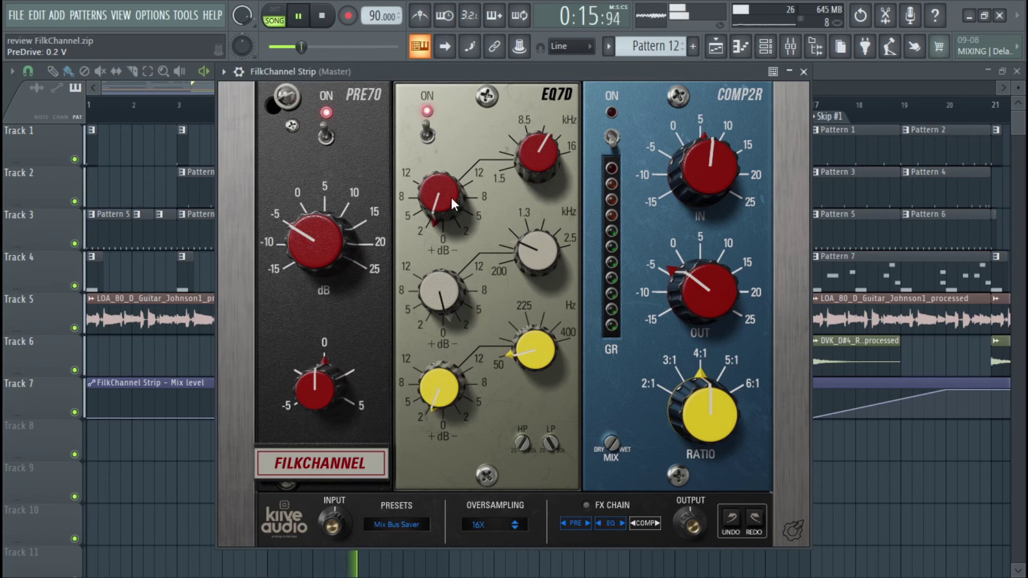
# - Lower the EQ's high-band frequency to about 8.5 kHz and fine-tune the high-band boost to around 3 dB
pyautogui.moveTo(539, 147); pyautogui.dragTo(536, 174)
pyautogui.moveTo(444, 210)
pyautogui.mouseDown()
pyautogui.moveTo(434, 176)
pyautogui.moveTo(443, 236)
pyautogui.moveTo(435, 187)
pyautogui.moveTo(439, 199)
pyautogui.mouseUp()
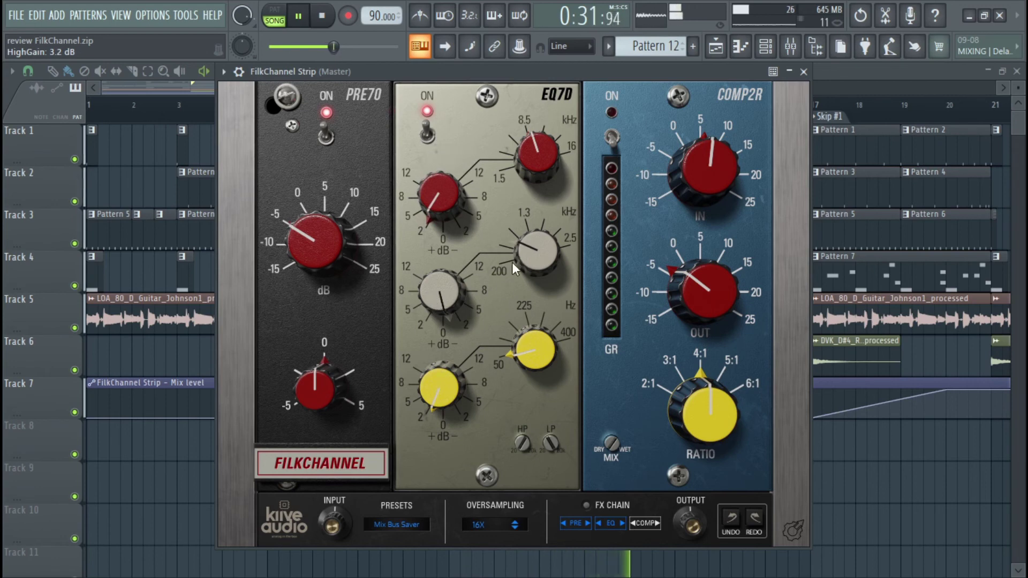
pyautogui.moveTo(433, 187); pyautogui.dragTo(432, 190)
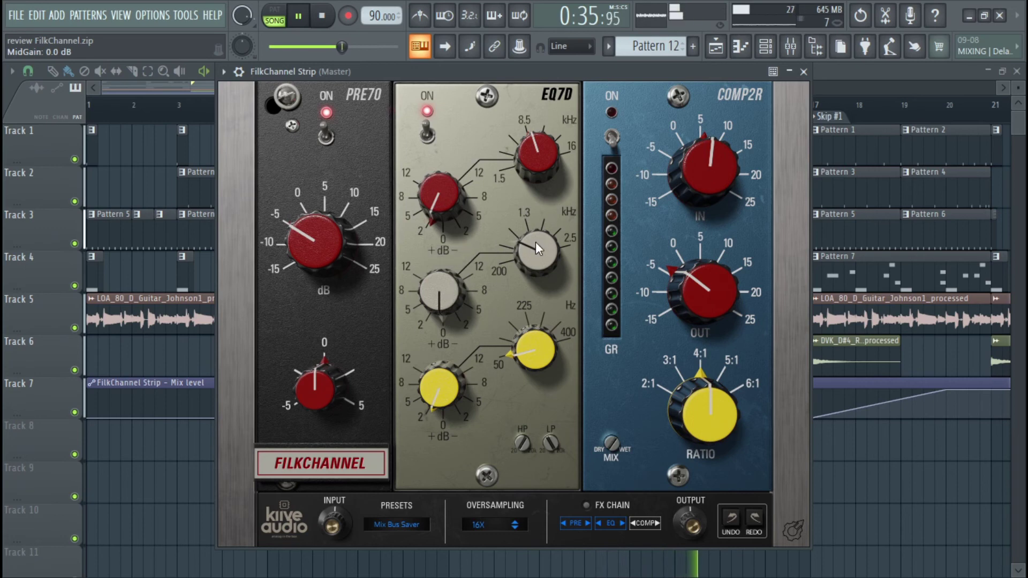
# - Boost the EQ's mid band while sweeping its frequency down to 524 Hz, and set the low band to 1.4 dB at 80.3 Hz
pyautogui.moveTo(536, 241)
pyautogui.mouseDown()
pyautogui.moveTo(528, 257)
pyautogui.moveTo(523, 227)
pyautogui.mouseUp()
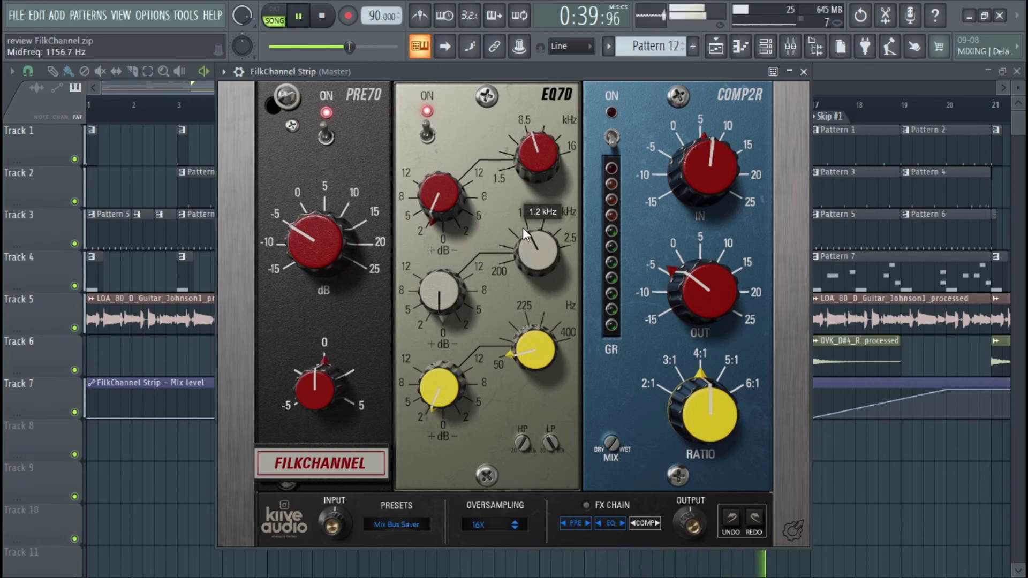
pyautogui.moveTo(446, 302)
pyautogui.mouseDown()
pyautogui.moveTo(445, 282)
pyautogui.moveTo(448, 295)
pyautogui.mouseUp()
pyautogui.moveTo(534, 256)
pyautogui.mouseDown()
pyautogui.moveTo(533, 247)
pyautogui.moveTo(526, 258)
pyautogui.mouseUp()
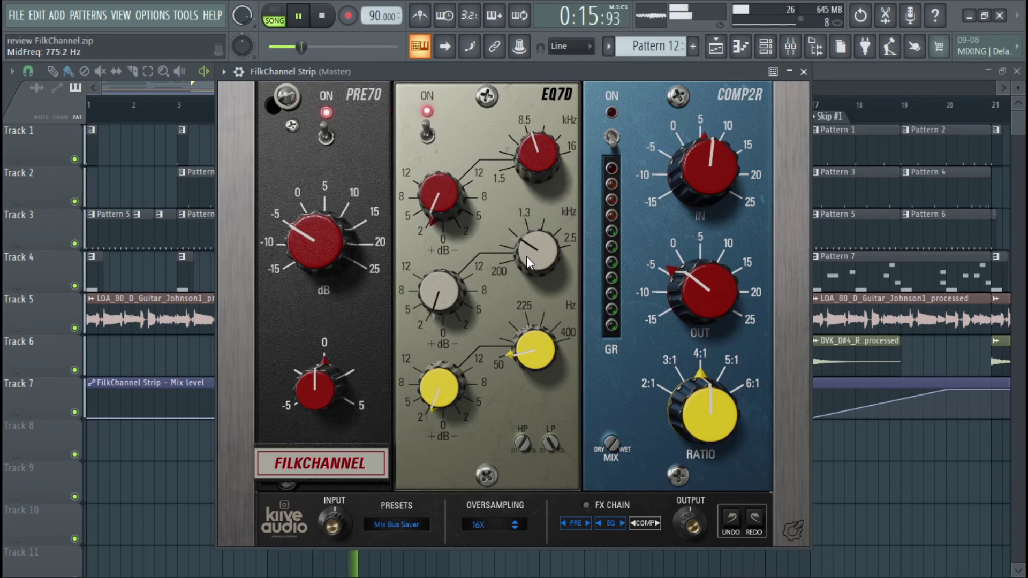
pyautogui.moveTo(528, 259); pyautogui.dragTo(528, 271)
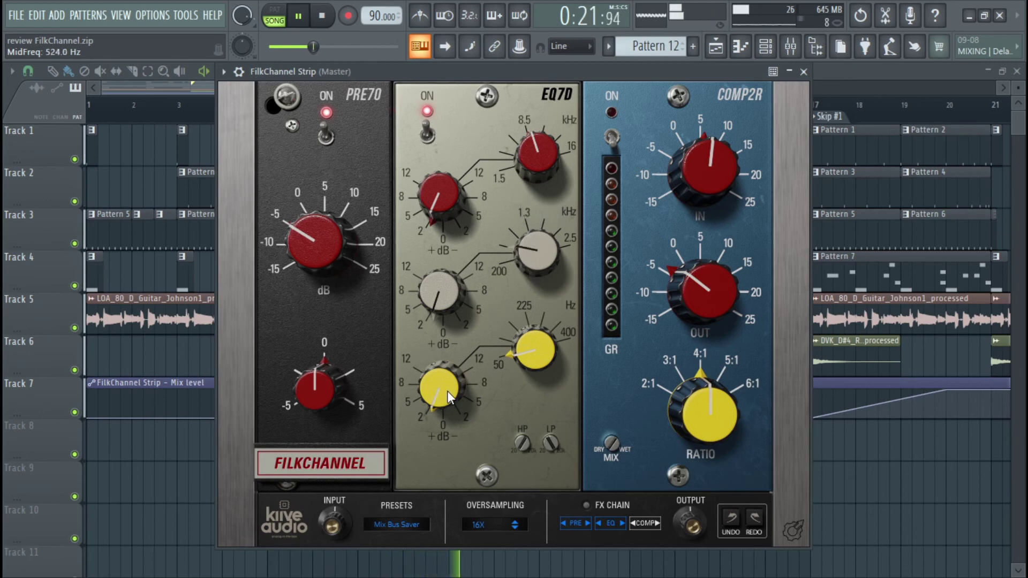
pyautogui.moveTo(443, 387)
pyautogui.mouseDown()
pyautogui.moveTo(430, 419)
pyautogui.moveTo(439, 387)
pyautogui.mouseUp()
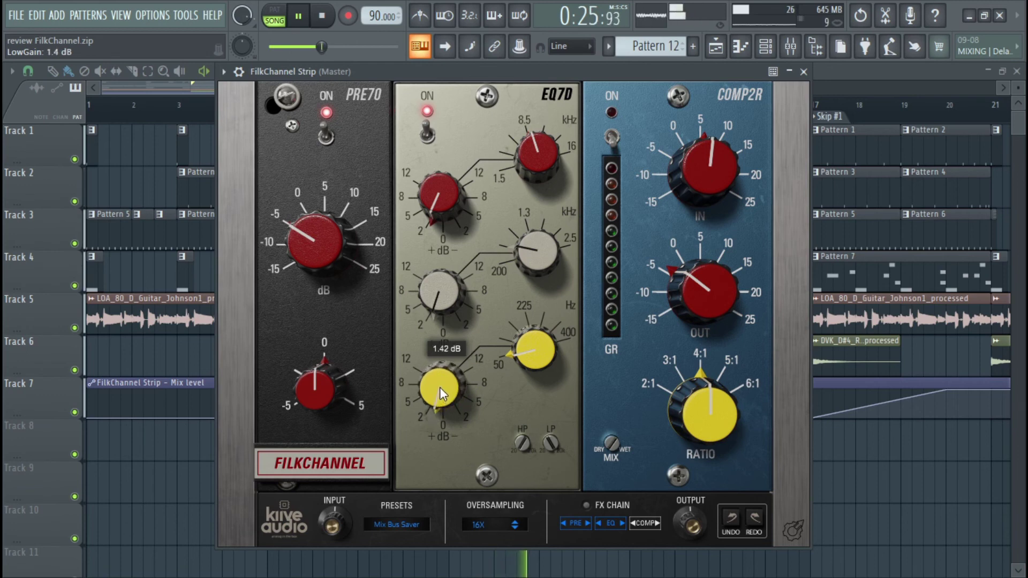
pyautogui.moveTo(538, 354); pyautogui.dragTo(536, 340)
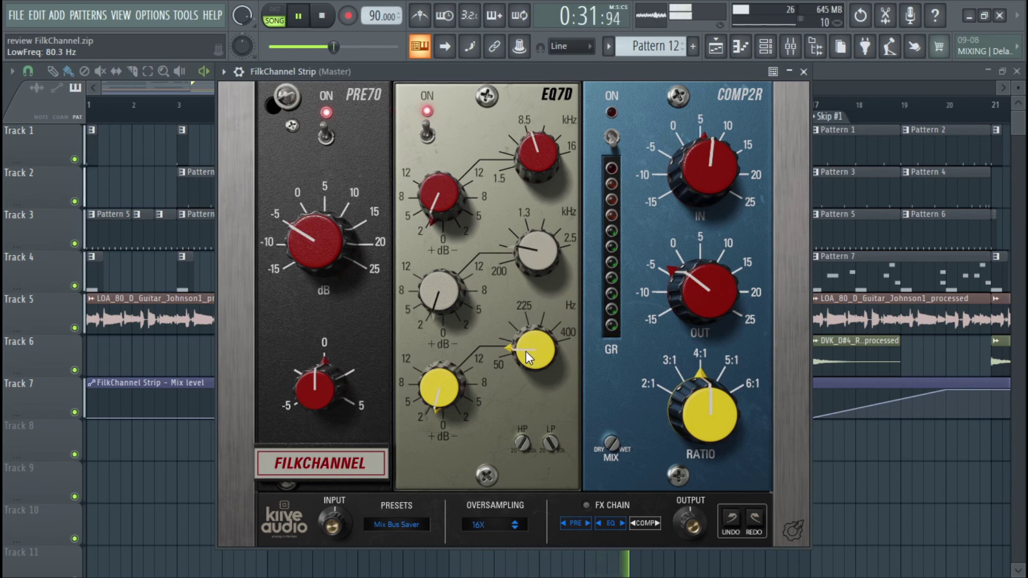
# - Lower the EQ's mid frequency further, cut the mid gain to -1.9 dB, and compare the EQ off and on
pyautogui.moveTo(535, 268); pyautogui.dragTo(525, 271)
pyautogui.moveTo(426, 304)
pyautogui.mouseDown()
pyautogui.moveTo(435, 301)
pyautogui.moveTo(435, 311)
pyautogui.mouseUp()
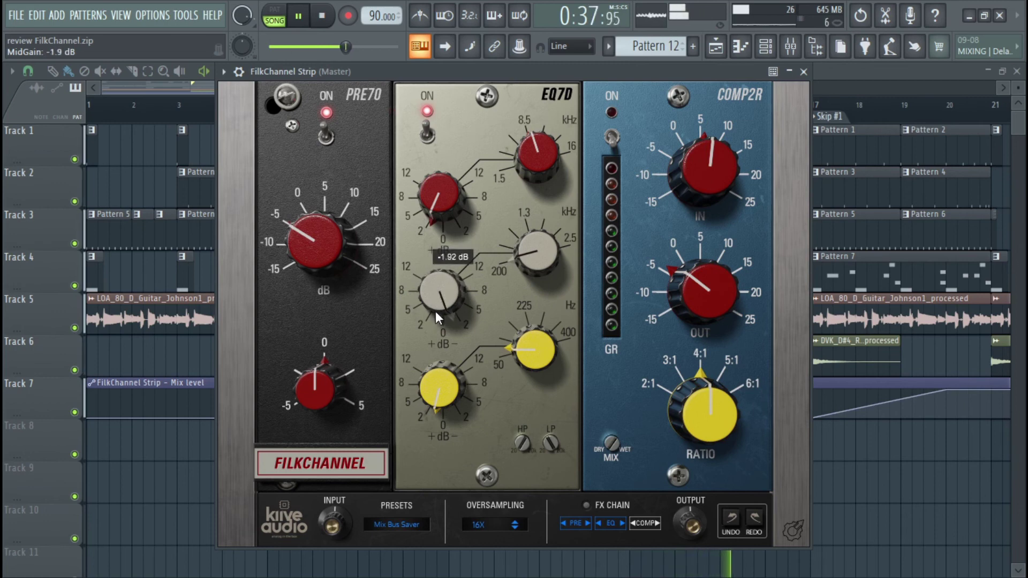
pyautogui.click(427, 135)
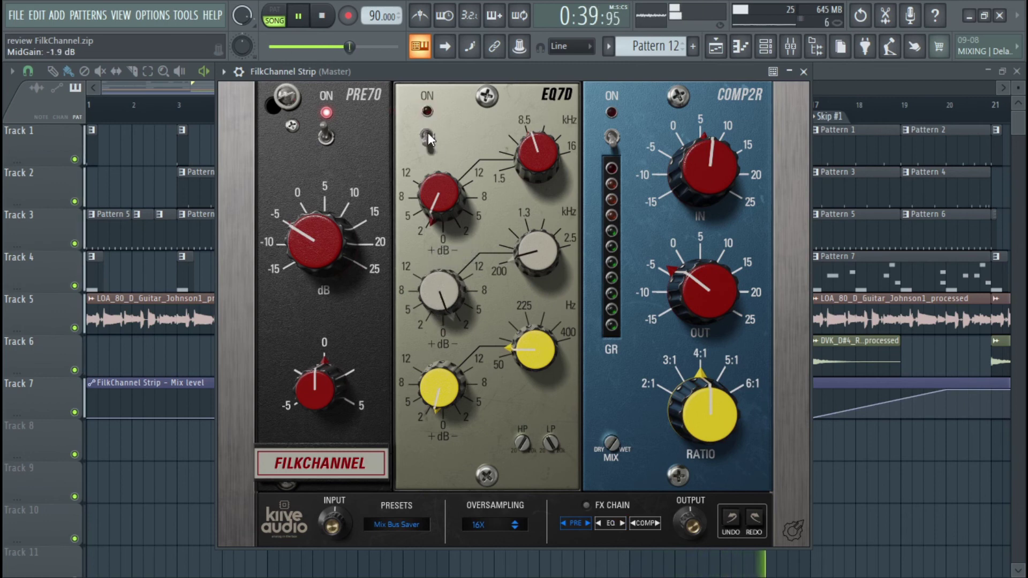
pyautogui.click(428, 133)
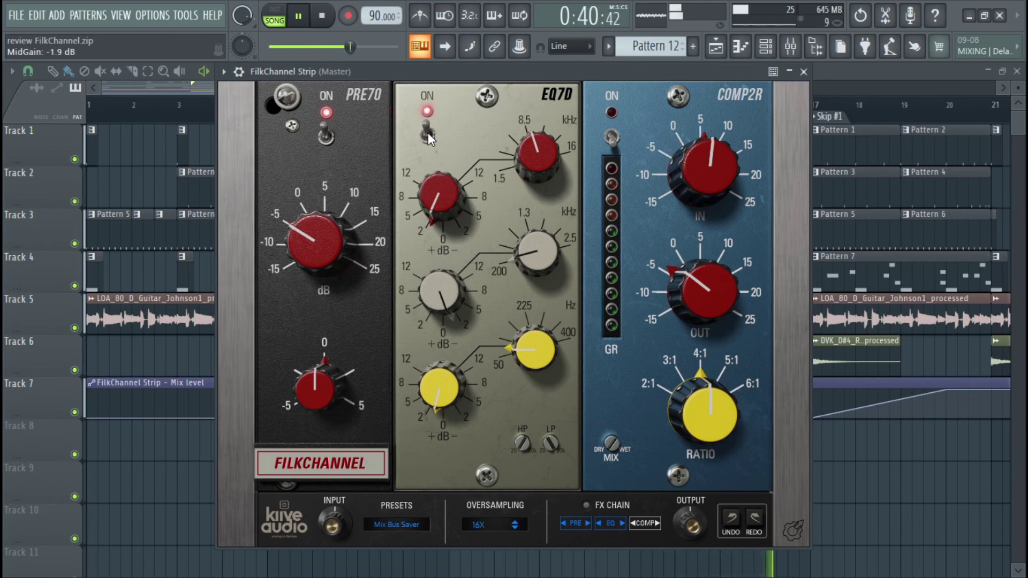
# - Switch the compressor on, reset its input and output gain to 0 dB, and set the ratio to 3:1
pyautogui.click(614, 137)
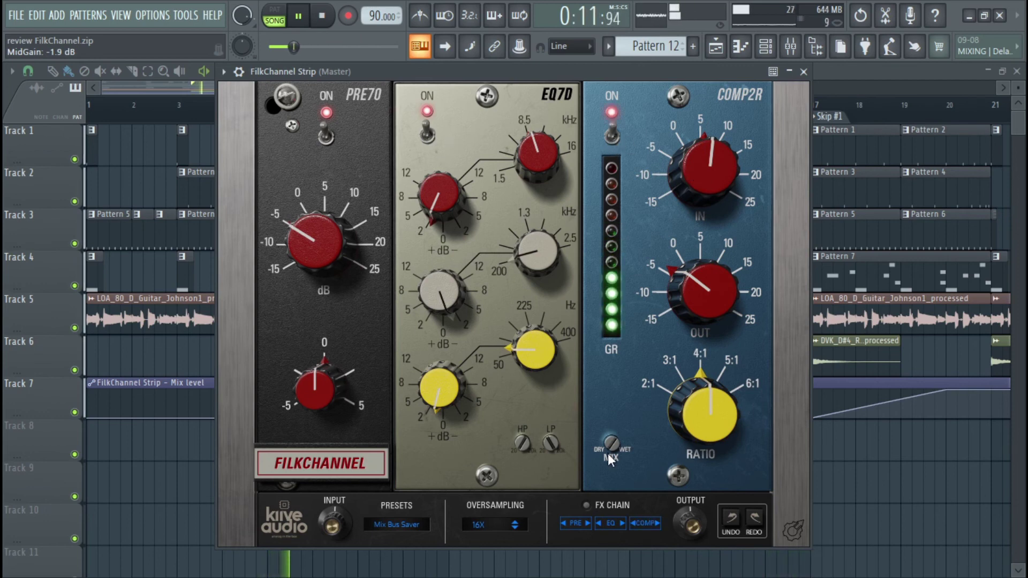
pyautogui.doubleClick(704, 162)
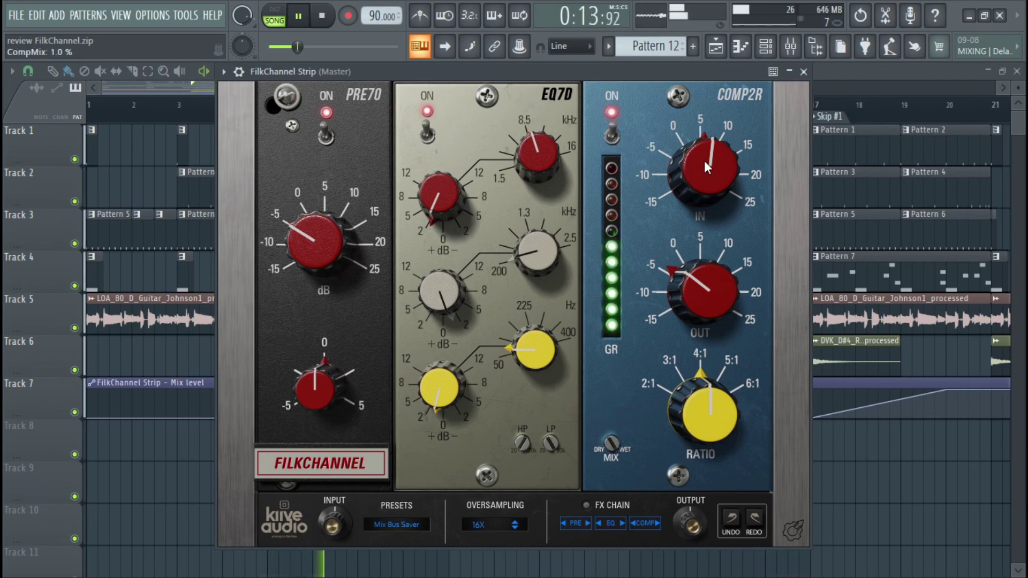
pyautogui.doubleClick(702, 290)
pyautogui.moveTo(704, 398)
pyautogui.mouseDown()
pyautogui.moveTo(702, 412)
pyautogui.moveTo(706, 385)
pyautogui.moveTo(699, 407)
pyautogui.mouseUp()
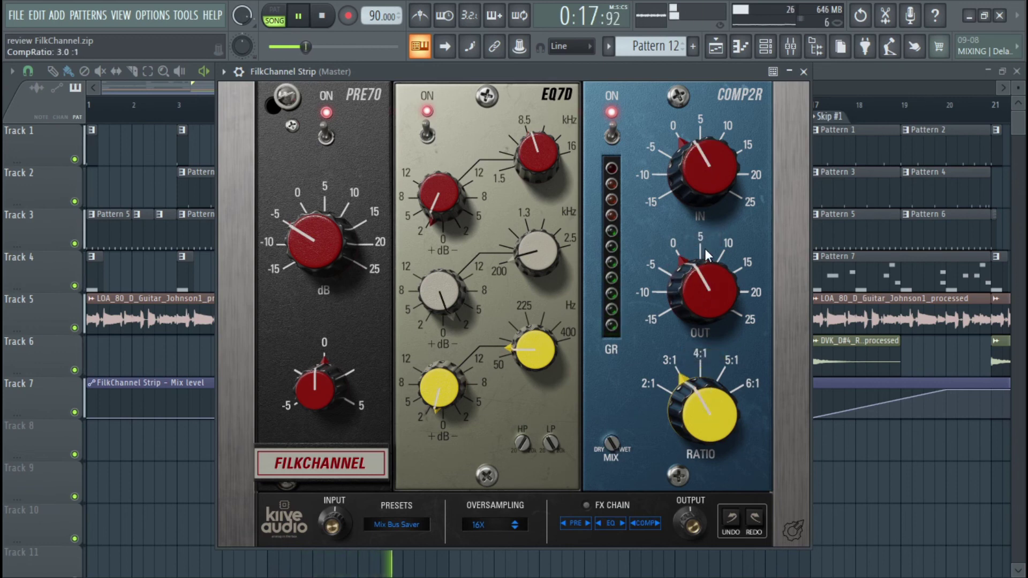
# - Try heavy compression with the input gain above 20 dB and output at 0.8 dB, and audition the dry/wet mix
pyautogui.moveTo(692, 181)
pyautogui.moveTo(692, 180); pyautogui.dragTo(677, 108)
pyautogui.moveTo(705, 292)
pyautogui.mouseDown()
pyautogui.moveTo(705, 275)
pyautogui.moveTo(635, 467)
pyautogui.moveTo(695, 282)
pyautogui.moveTo(695, 294)
pyautogui.mouseUp()
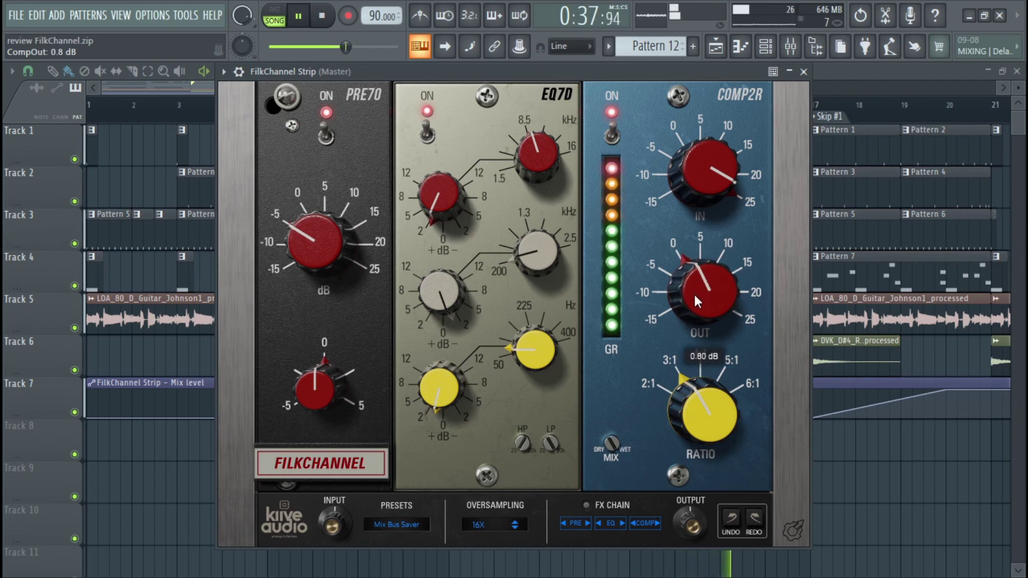
pyautogui.moveTo(615, 444); pyautogui.dragTo(609, 478)
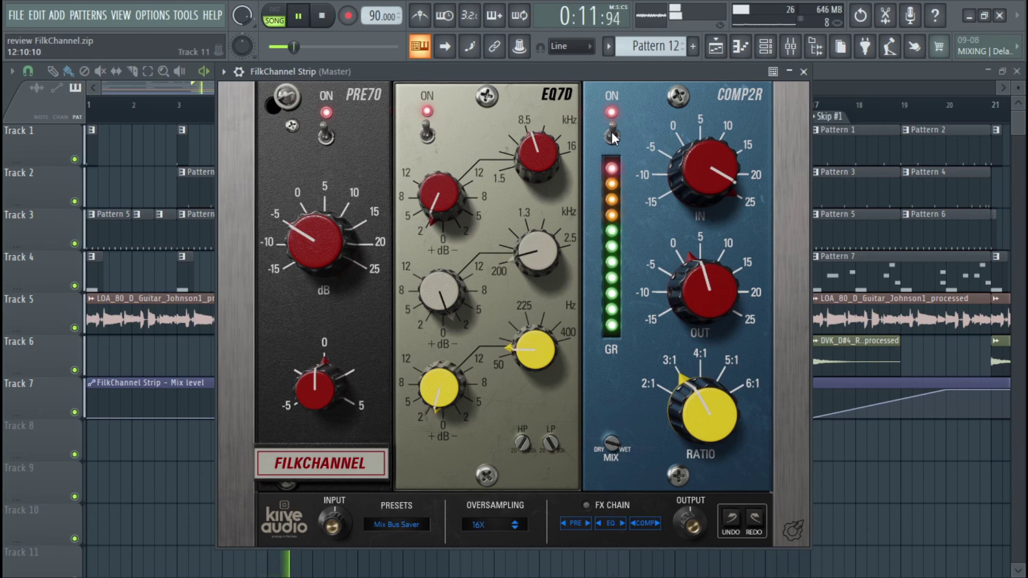
# - Bring the compressor's input down to 4.2 dB, set its ratio to 6:1 and output to about 0 dB, and stop playback
pyautogui.moveTo(702, 149); pyautogui.dragTo(698, 178)
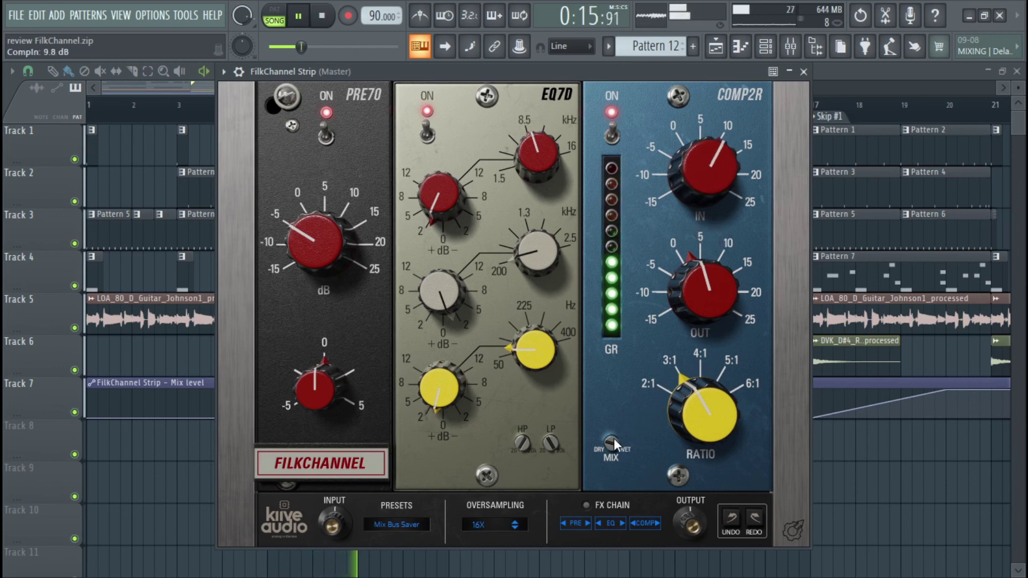
pyautogui.moveTo(709, 150); pyautogui.dragTo(708, 166)
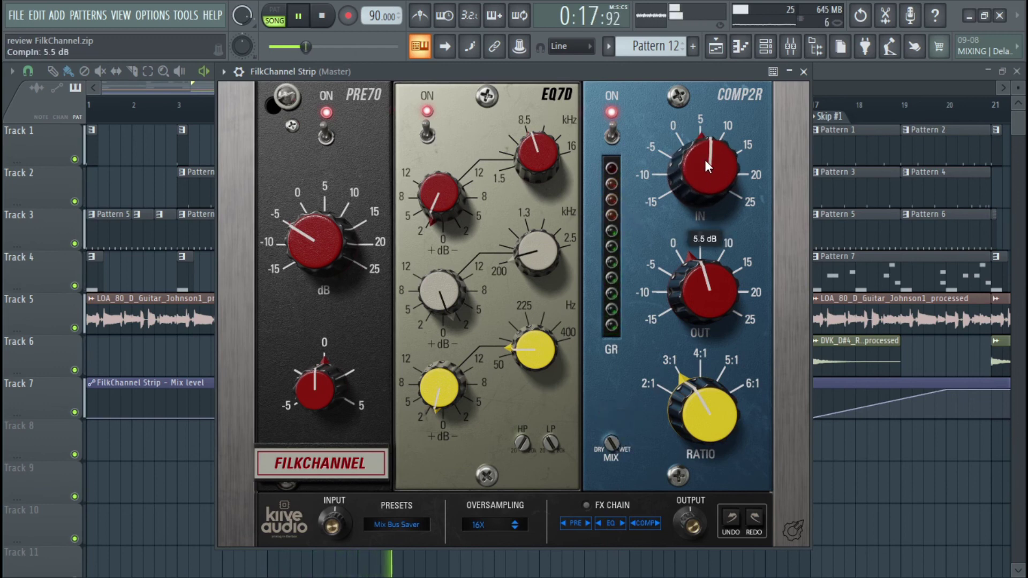
pyautogui.moveTo(720, 274); pyautogui.dragTo(705, 284)
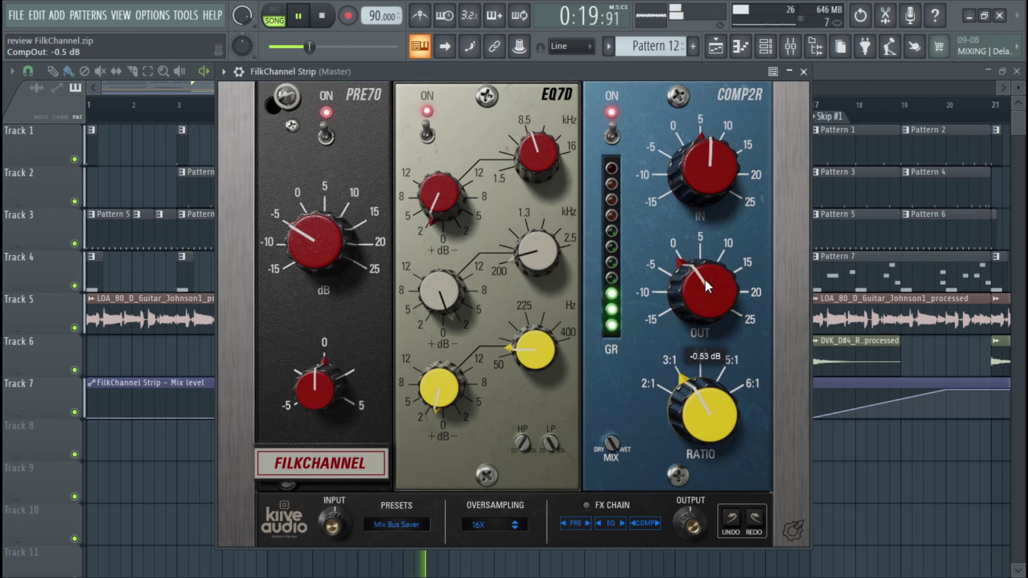
pyautogui.moveTo(700, 401); pyautogui.dragTo(695, 283)
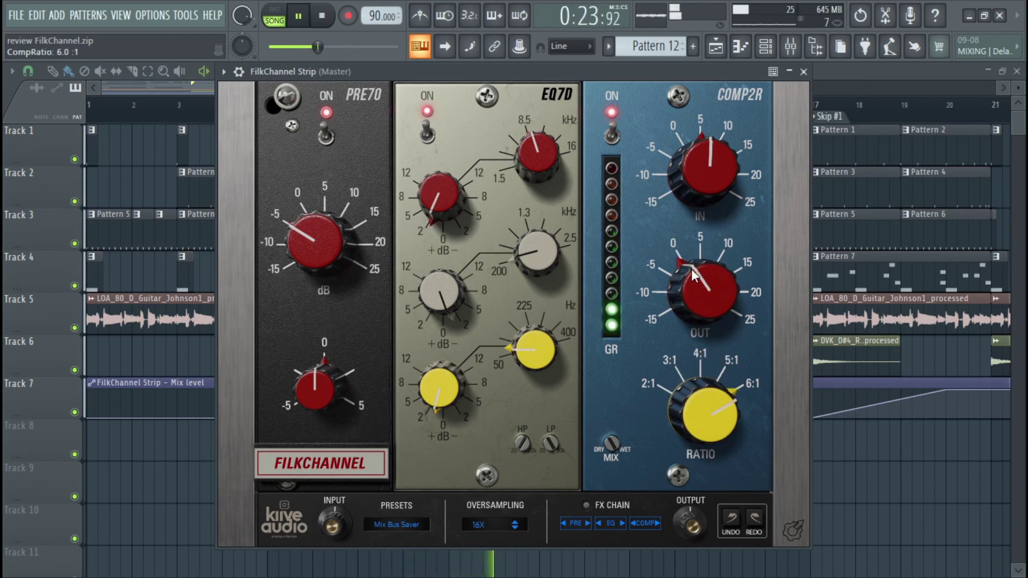
pyautogui.moveTo(696, 296); pyautogui.dragTo(699, 262)
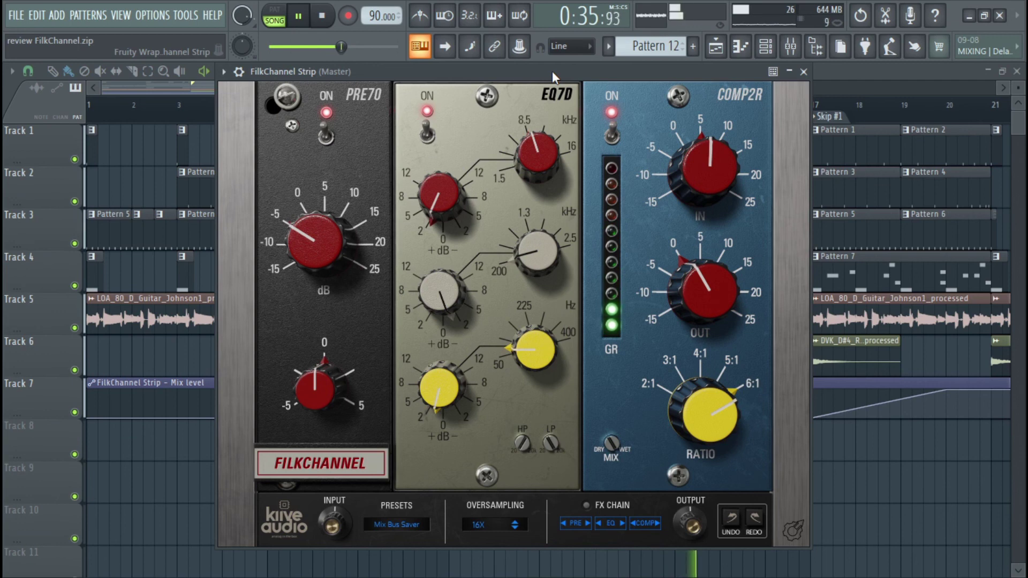
pyautogui.moveTo(698, 148); pyautogui.dragTo(706, 153)
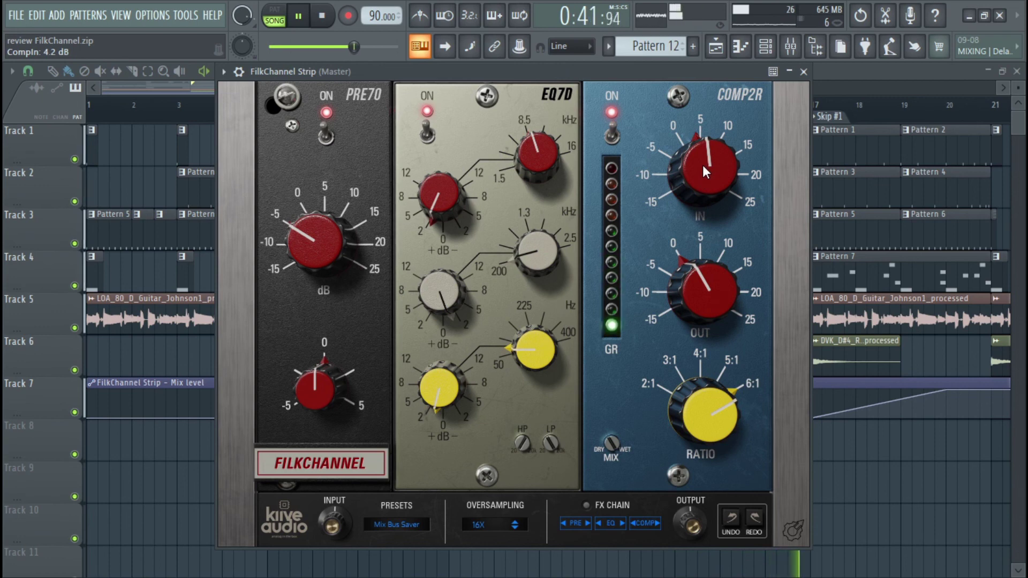
pyautogui.press('space')
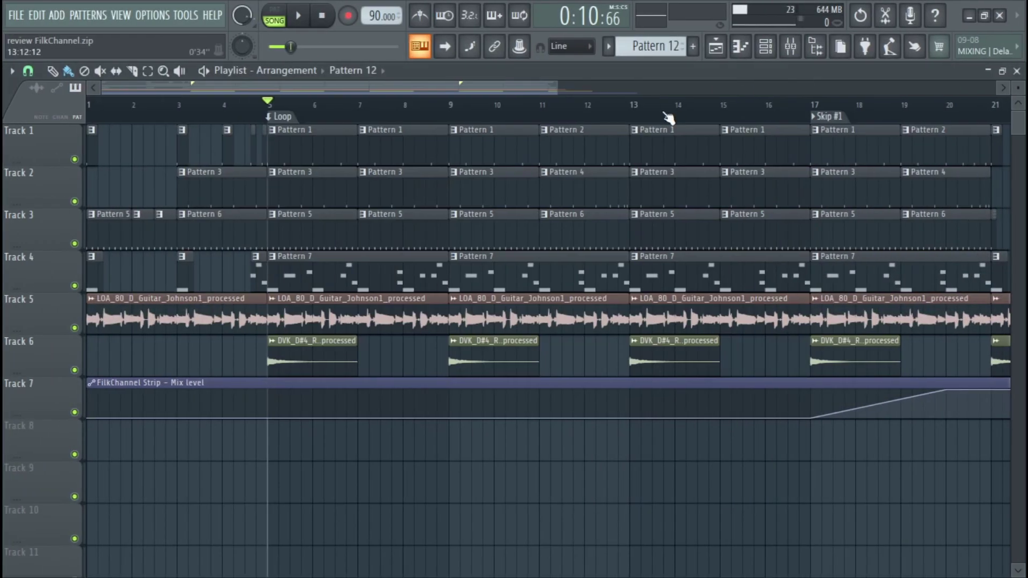
# - Open the FilkChannel Strip in effect slot 2 of the Master track over the playlist, with the mixer closed
pyautogui.press('F9')
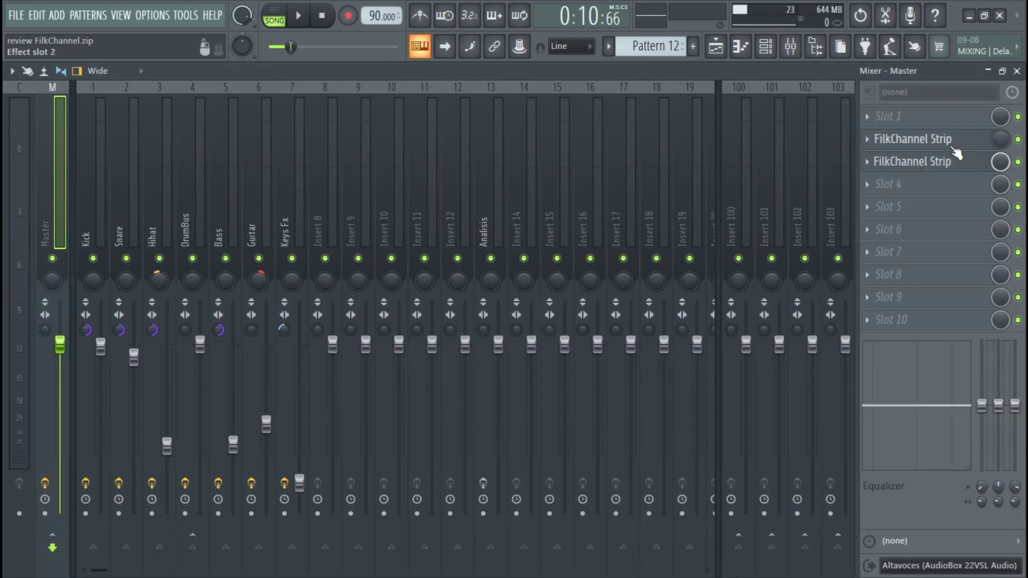
pyautogui.click(952, 143)
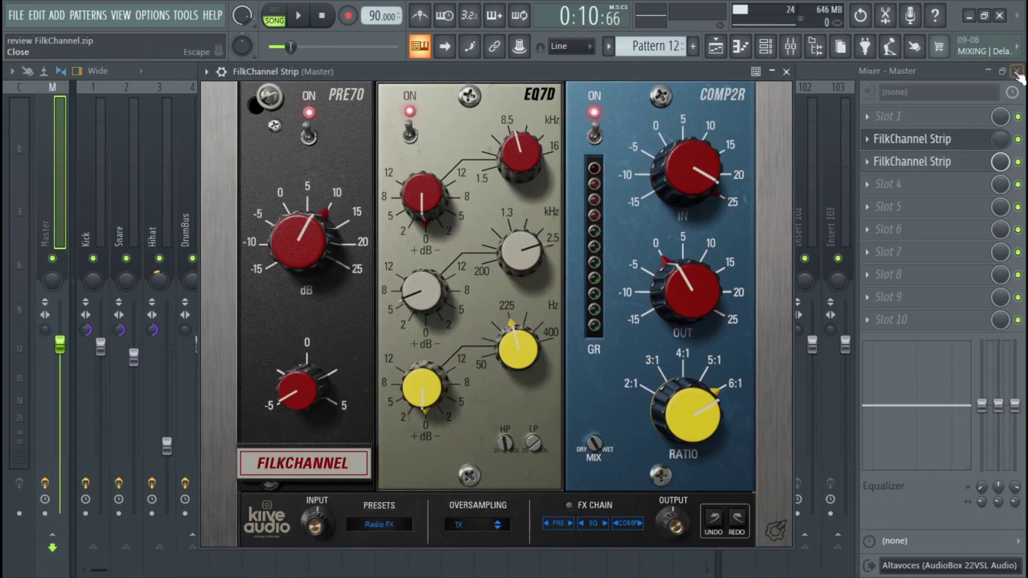
pyautogui.click(1017, 71)
pyautogui.moveTo(593, 73); pyautogui.dragTo(527, 84)
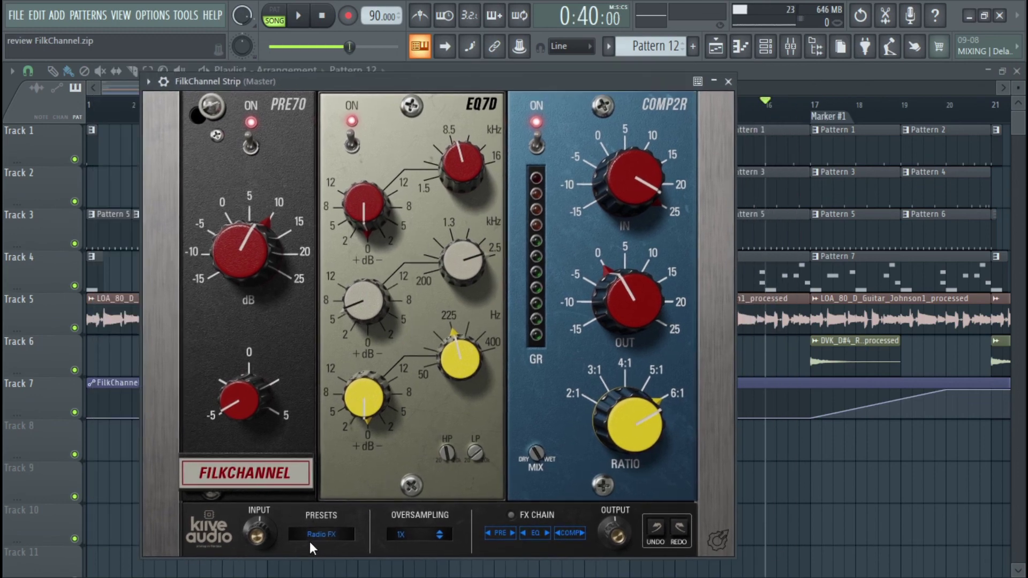
# - Look through the strip's factory preset list and close it without loading another preset
pyautogui.click(322, 535)
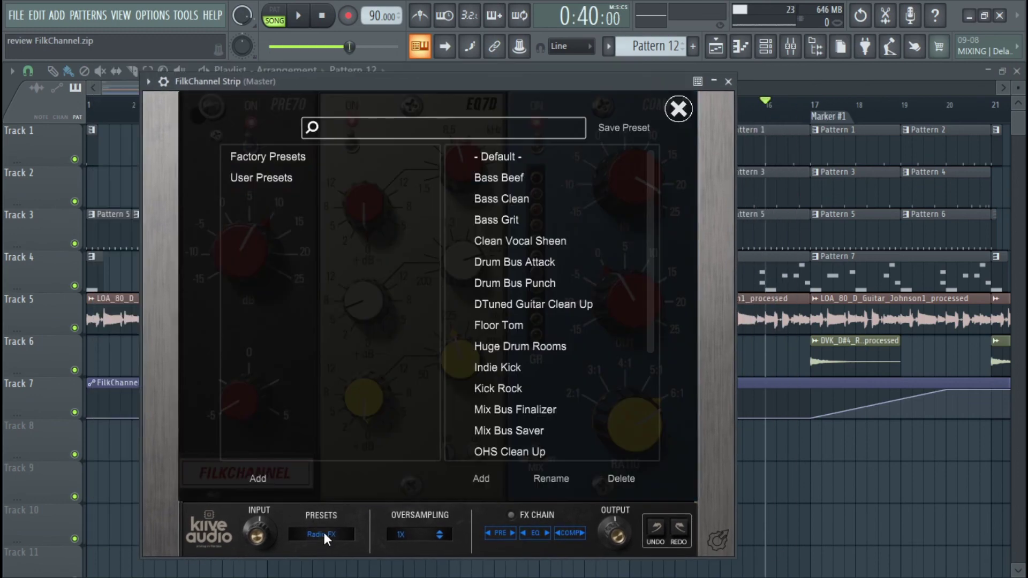
pyautogui.scroll(-3, 512, 375)
pyautogui.scroll(3, 589, 268)
pyautogui.click(678, 109)
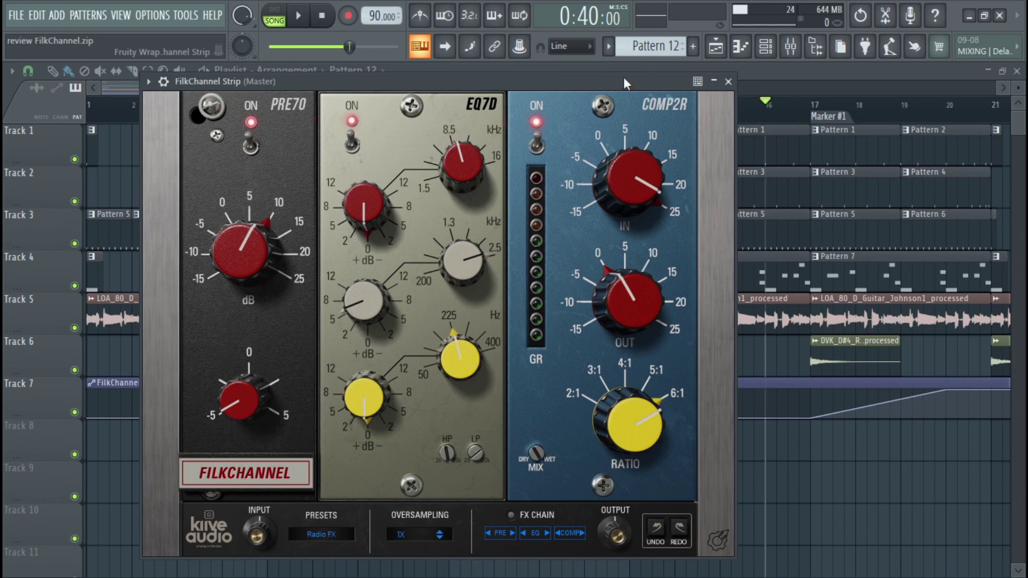
# - Audition the Radio FX strip through the mix-level automation at Marker #1 with its wrapper mix level shown, and close the plugin
pyautogui.moveTo(623, 77); pyautogui.dragTo(638, 76)
pyautogui.moveTo(792, 91); pyautogui.dragTo(801, 115)
pyautogui.moveTo(641, 84); pyautogui.dragTo(579, 85)
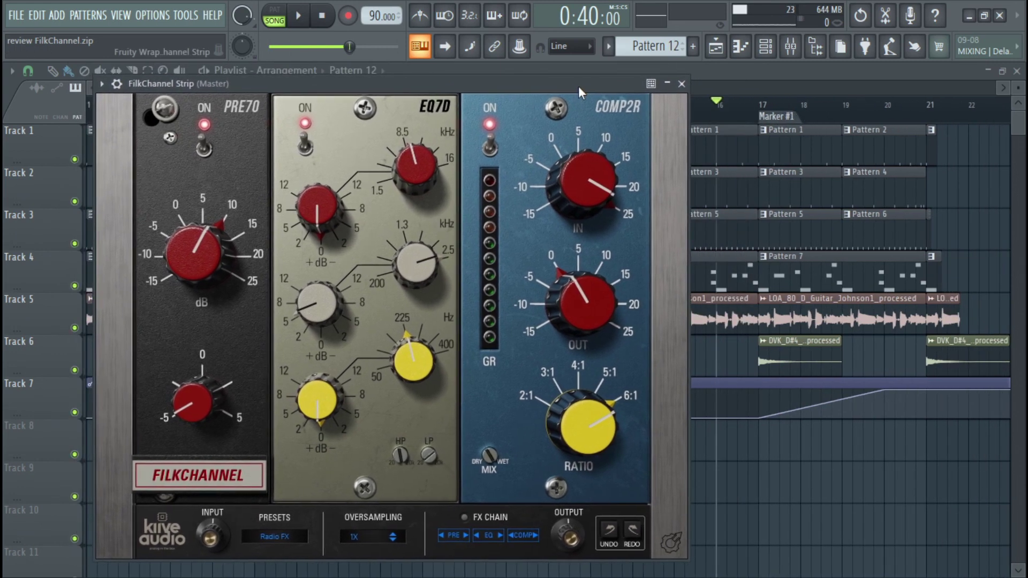
pyautogui.press('space')
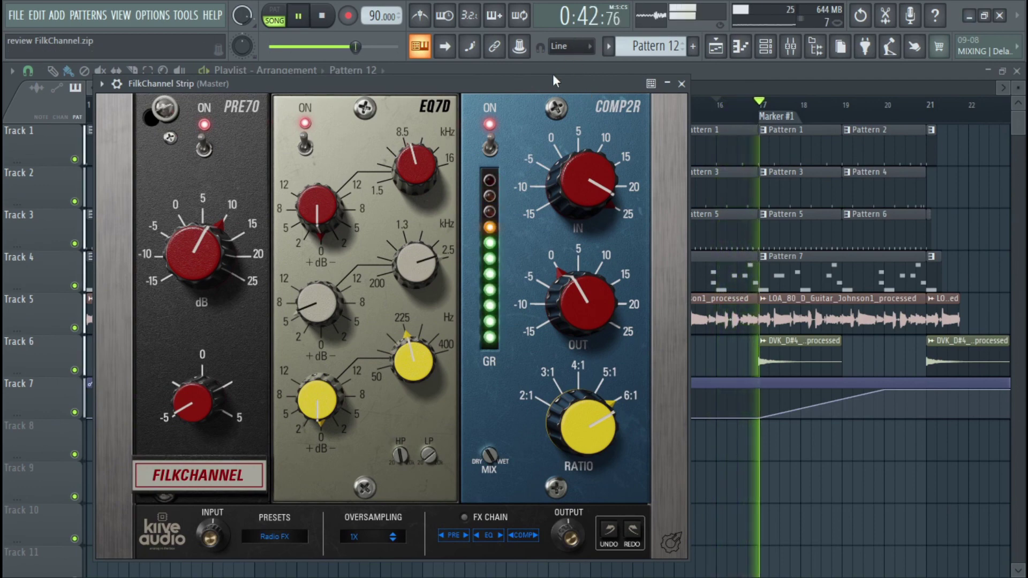
pyautogui.click(102, 84)
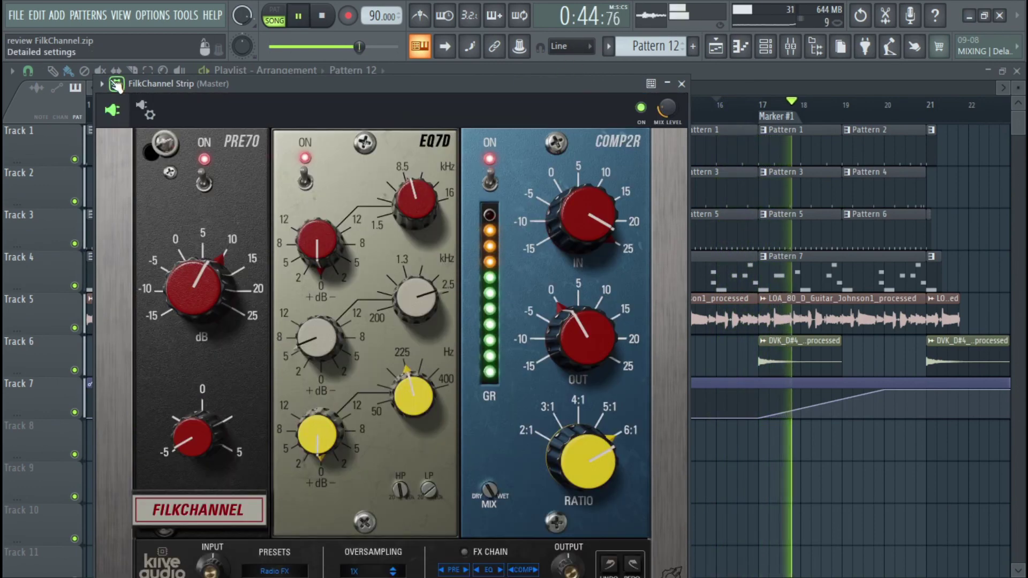
pyautogui.moveTo(523, 93); pyautogui.dragTo(526, 75)
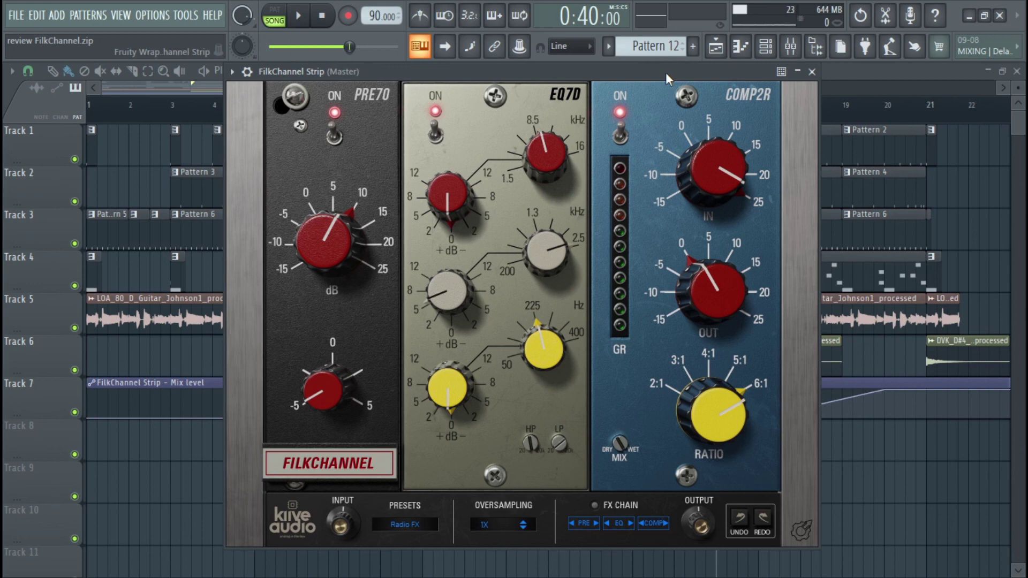
pyautogui.click(812, 72)
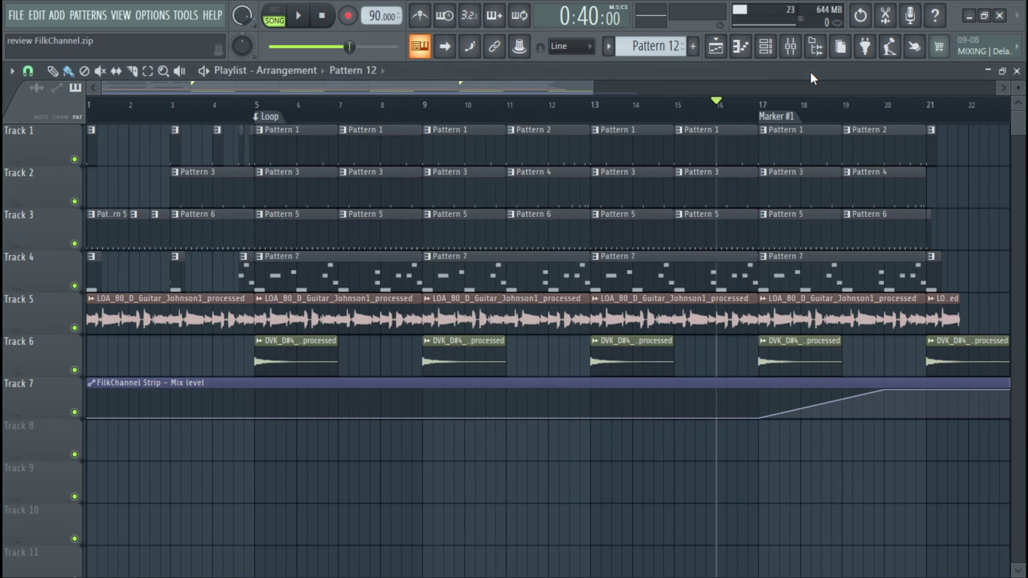
# - Play the arrangement and lower the Guitar track's mixer volume to -13.2 dB
pyautogui.press('space')
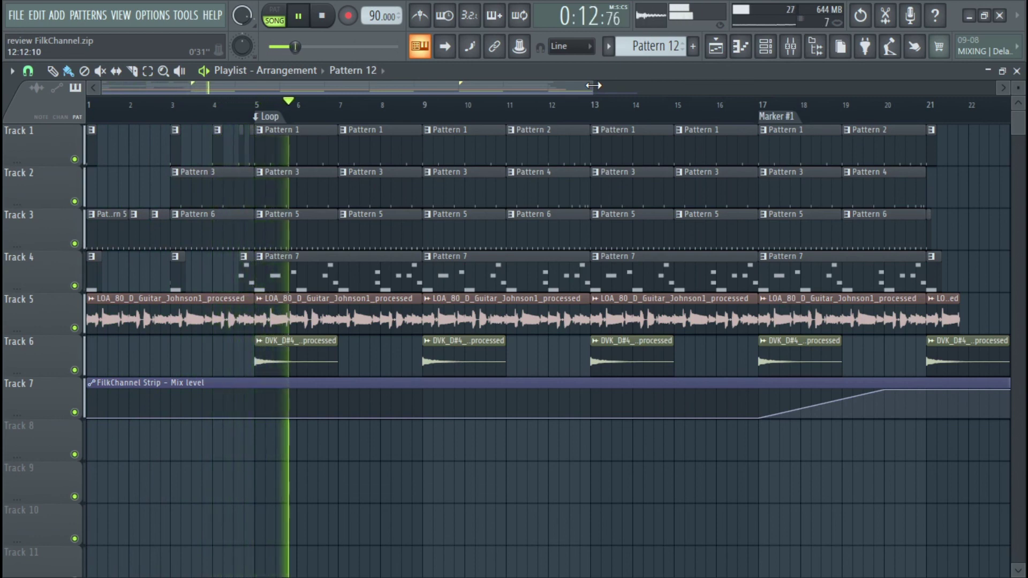
pyautogui.press('F9')
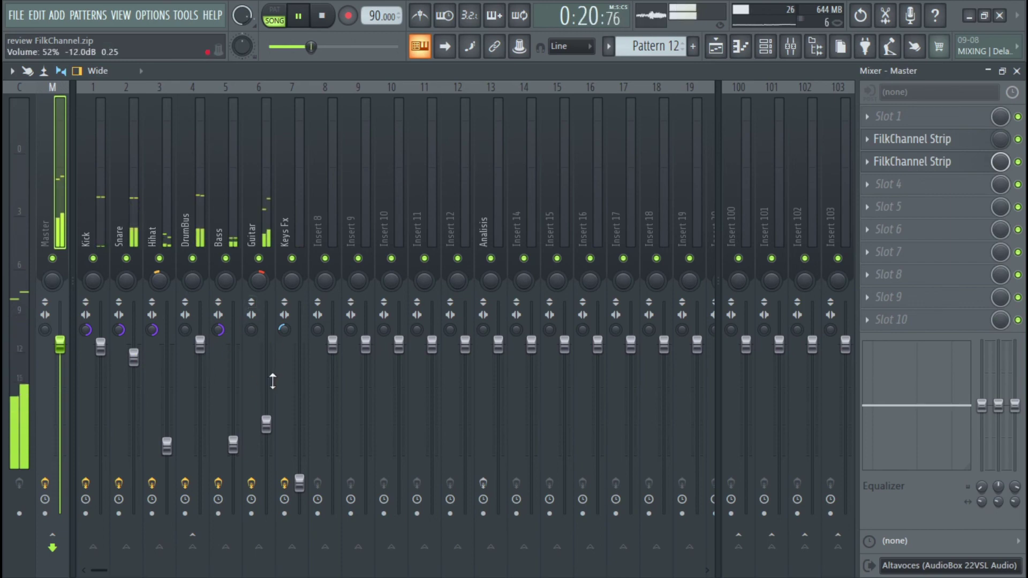
pyautogui.moveTo(268, 424); pyautogui.dragTo(268, 428)
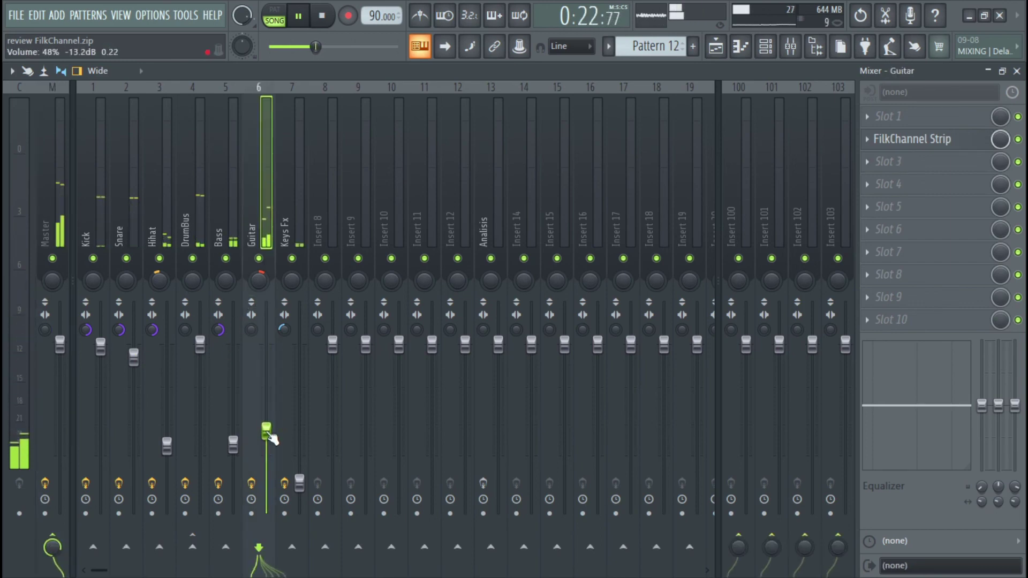
# - Set the Keys Fx track's mixer volume to -23.6 dB and the Kick strip's EQ low gain to 3.84 dB
pyautogui.click(300, 481)
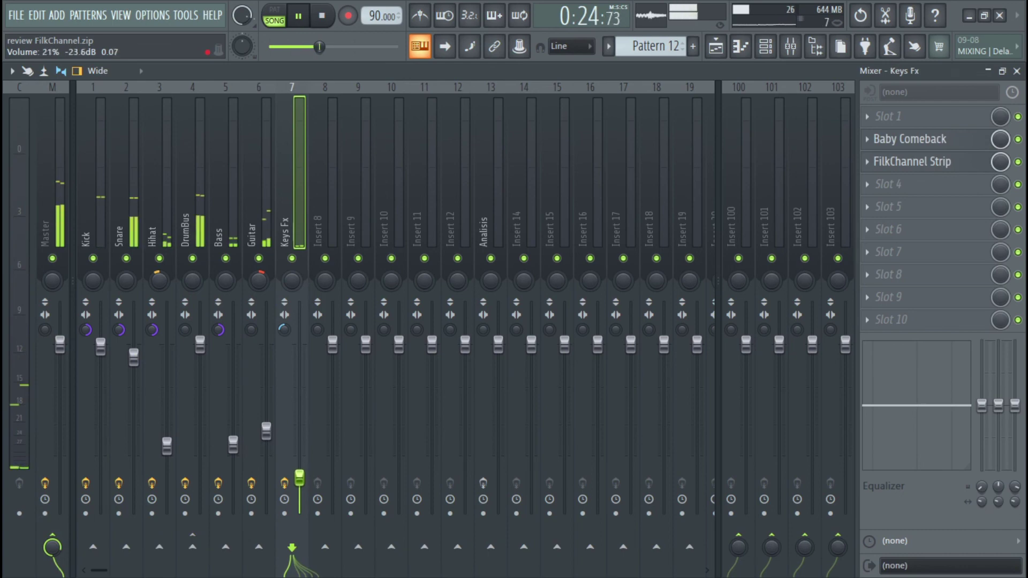
pyautogui.click(100, 233)
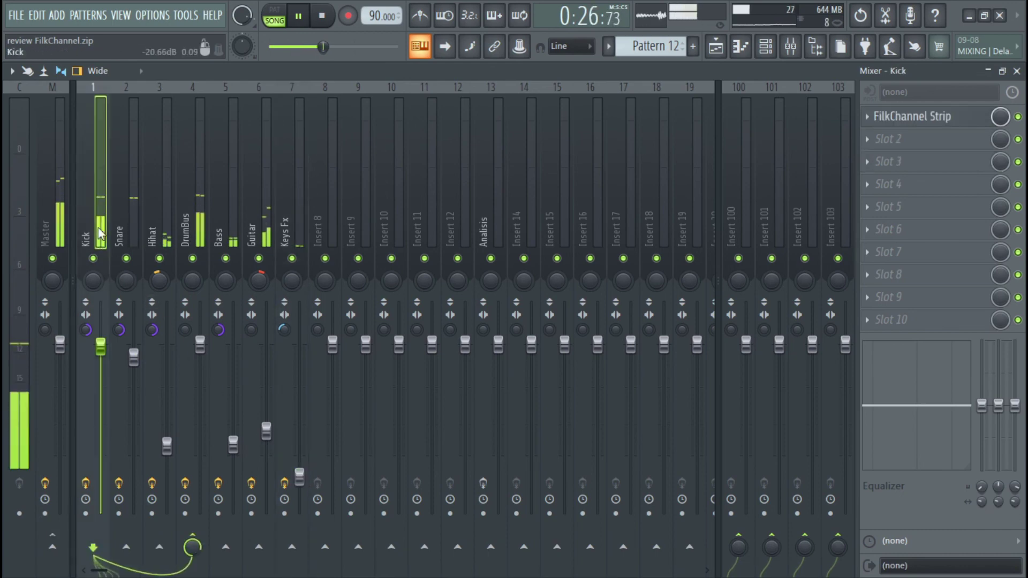
pyautogui.click(912, 116)
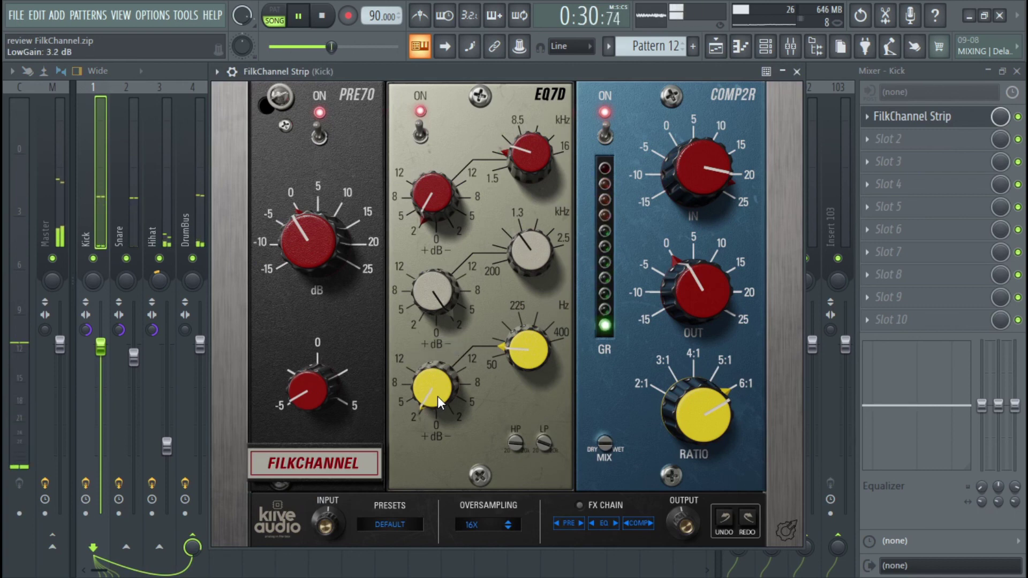
pyautogui.scroll(3, 438, 391)
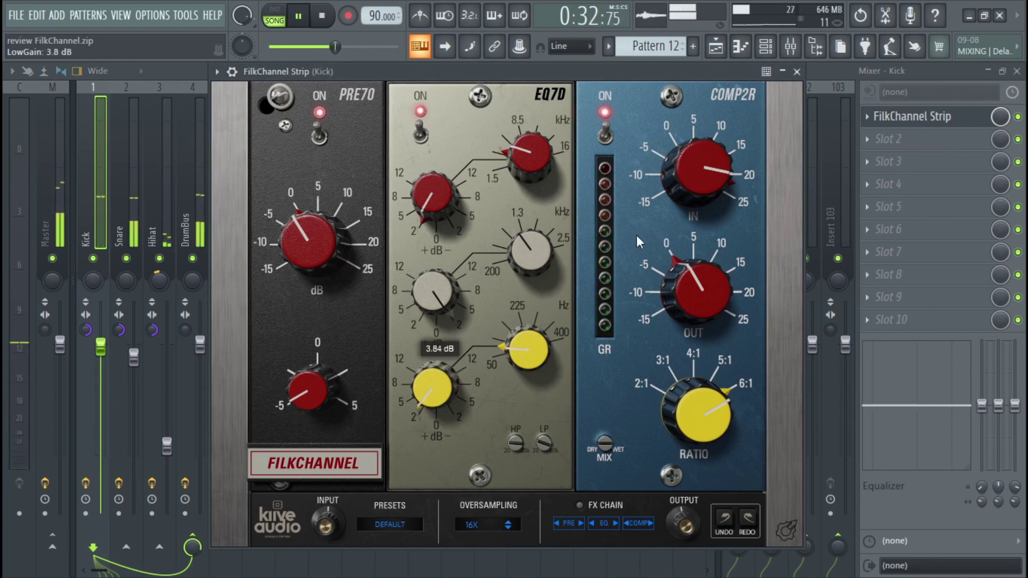
# - Set the Kick strip's compressor to 14.3 dB input, 4:1 ratio and 2.13 dB output, and close the plugin
pyautogui.scroll(-5, 693, 172)
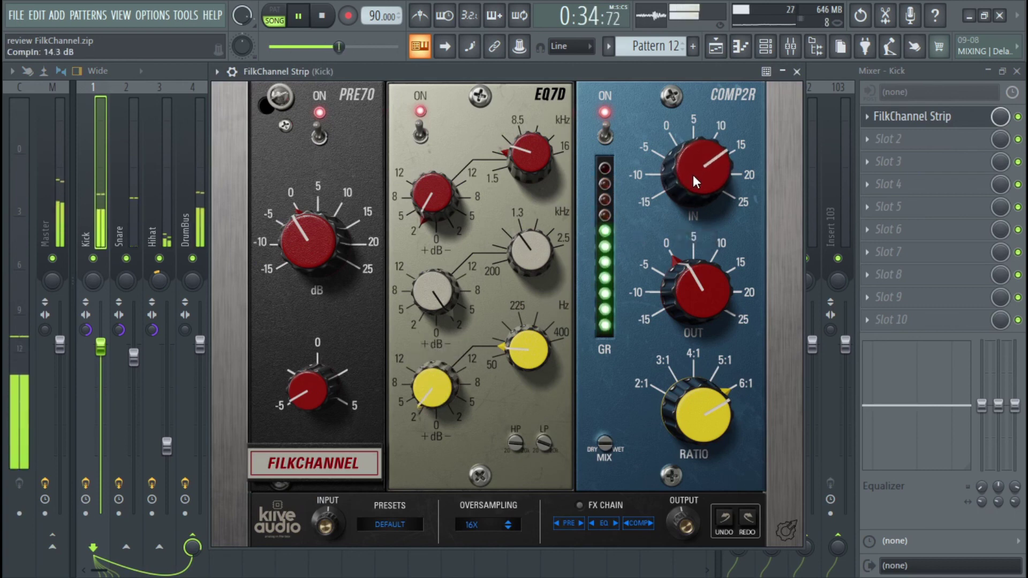
pyautogui.moveTo(698, 427); pyautogui.dragTo(698, 450)
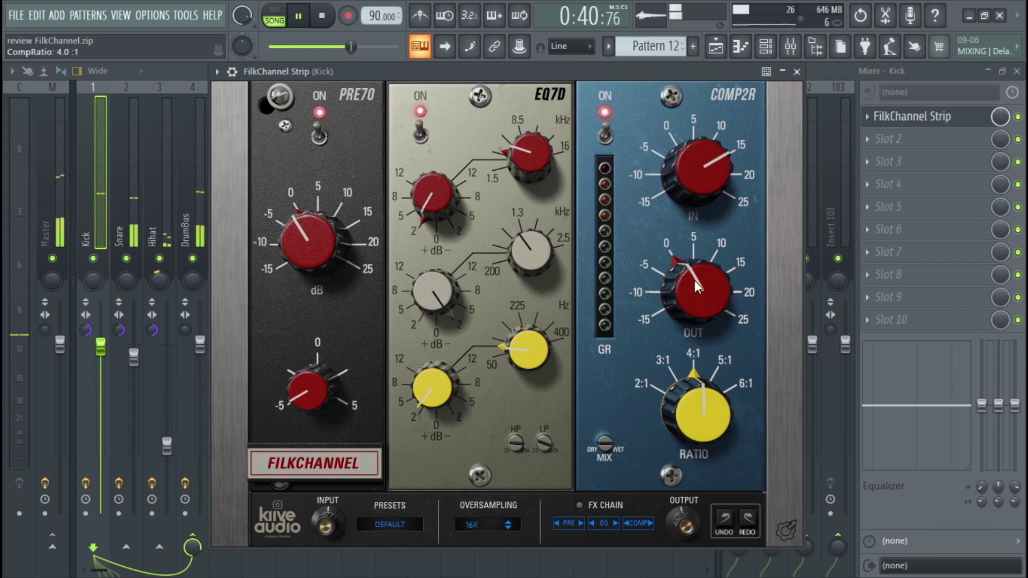
pyautogui.scroll(5, 699, 292)
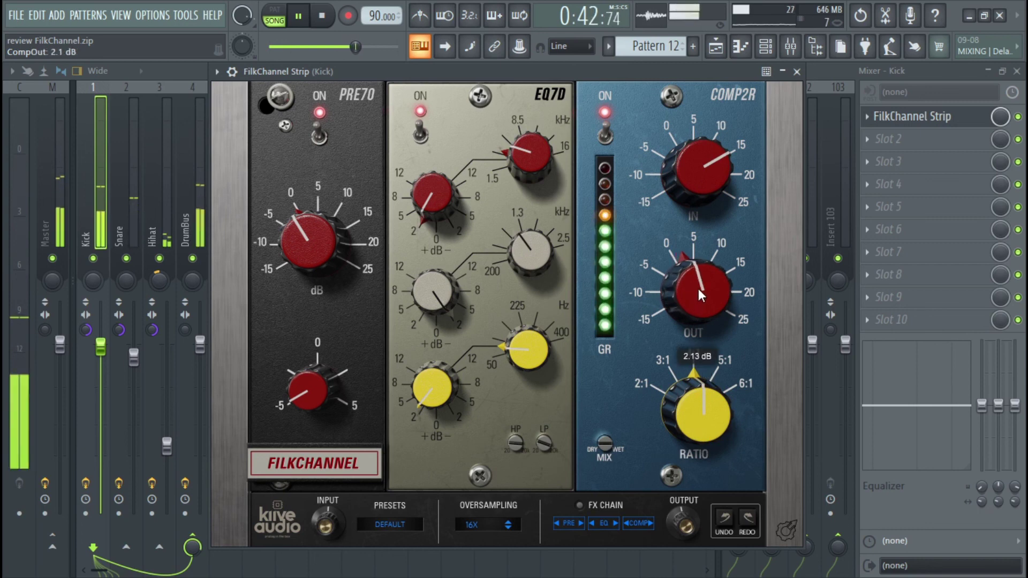
pyautogui.click(798, 73)
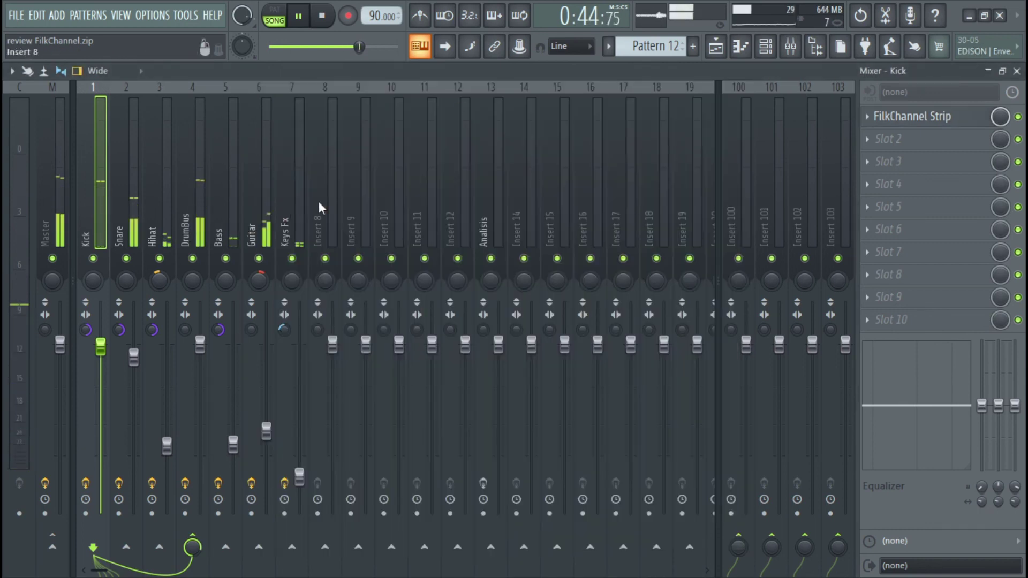
# - Bring up the playlist during playback and view the full arrangement, including the end of the mix-level automation clip
pyautogui.press('F5')
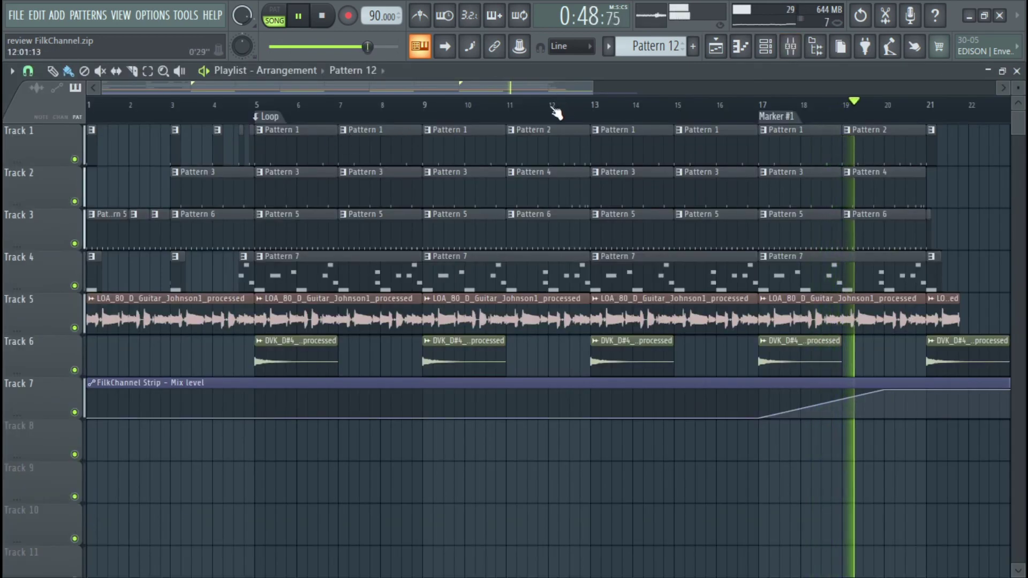
pyautogui.scroll(-1, 556, 111)
pyautogui.scroll(-1, 556, 111)
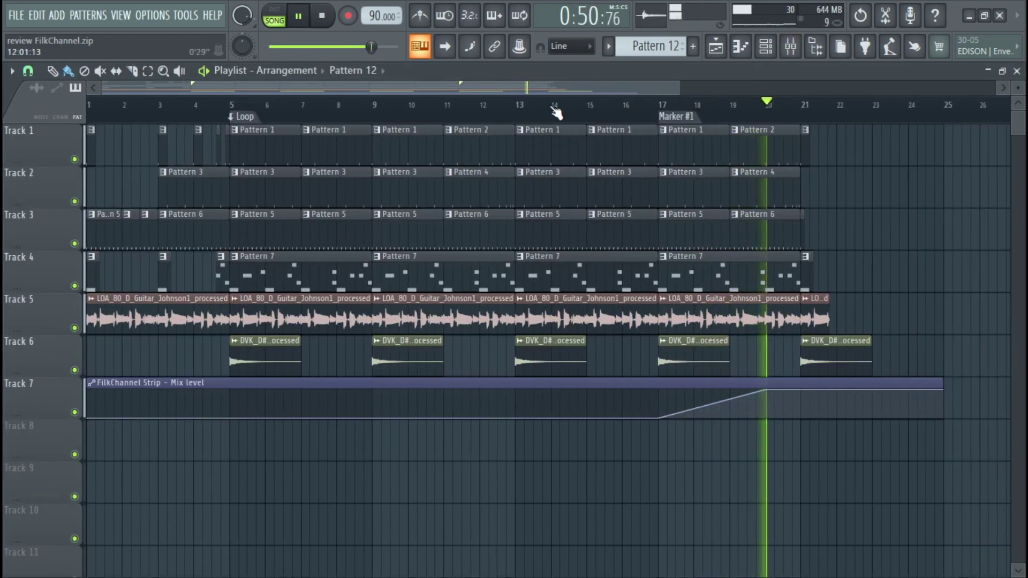